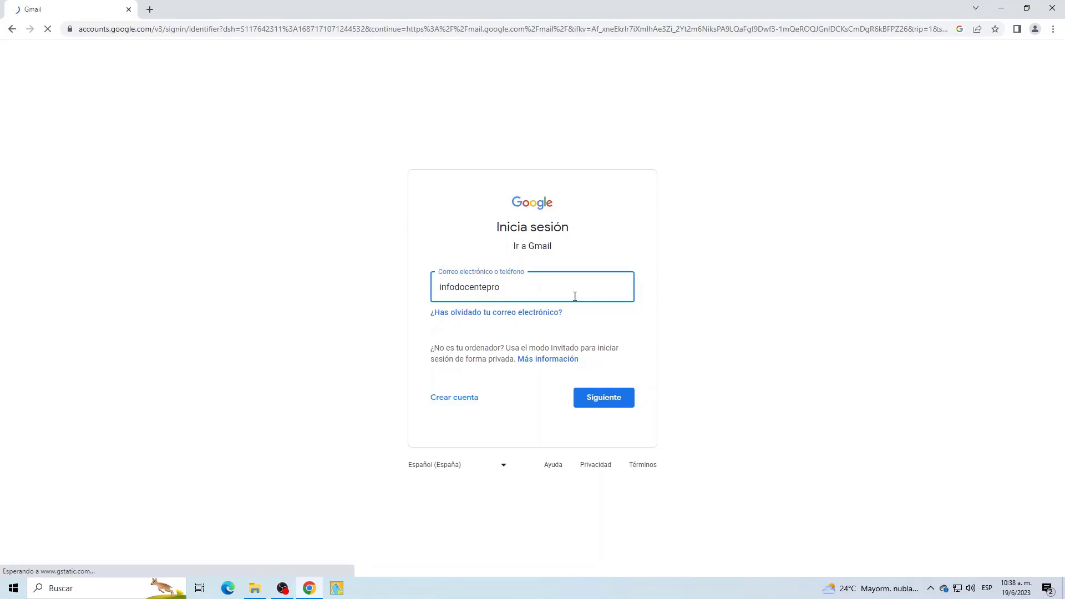
# - Submit the account e-mail to sign in to Gmail, and open Google Drive from the inbox
pyautogui.click(605, 394)
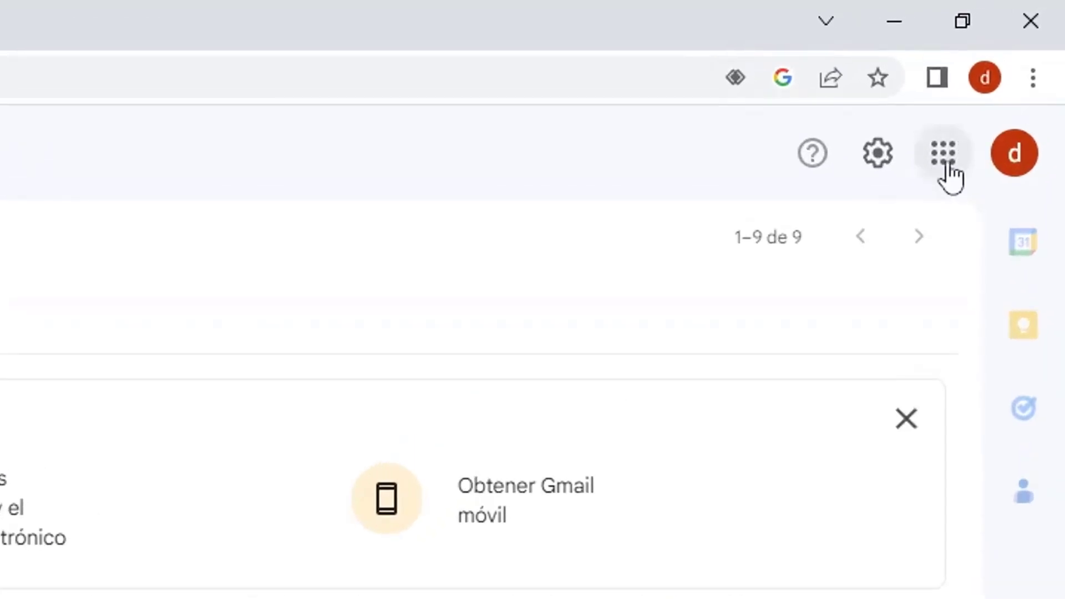
pyautogui.click(954, 166)
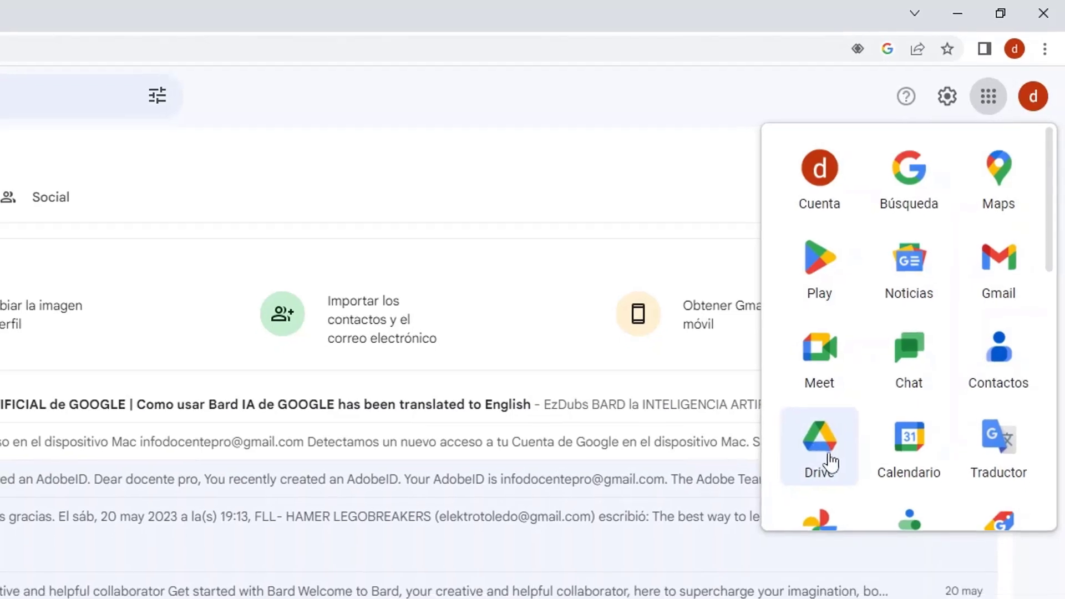
pyautogui.click(808, 473)
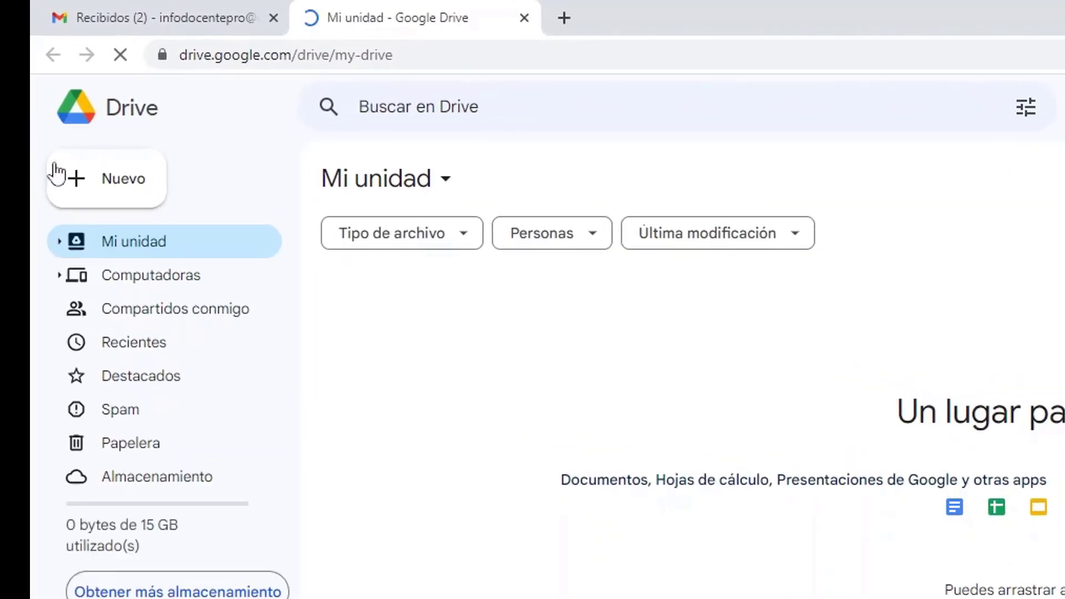
# - Create a folder named PORTAFOLIO DIGITAL in My Drive and dismiss the introductory tips
pyautogui.click(107, 183)
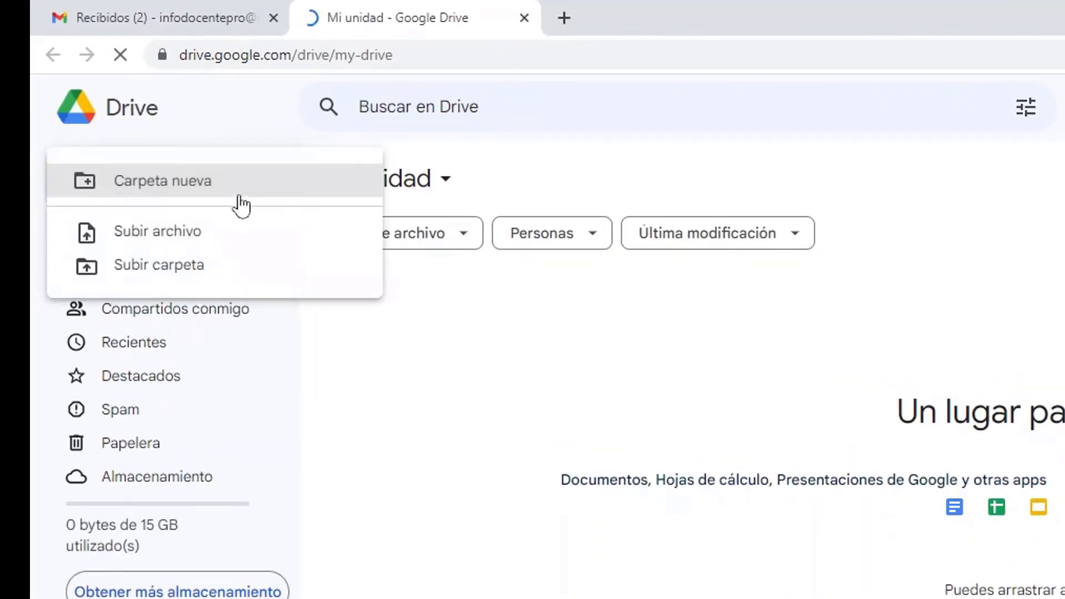
pyautogui.click(266, 183)
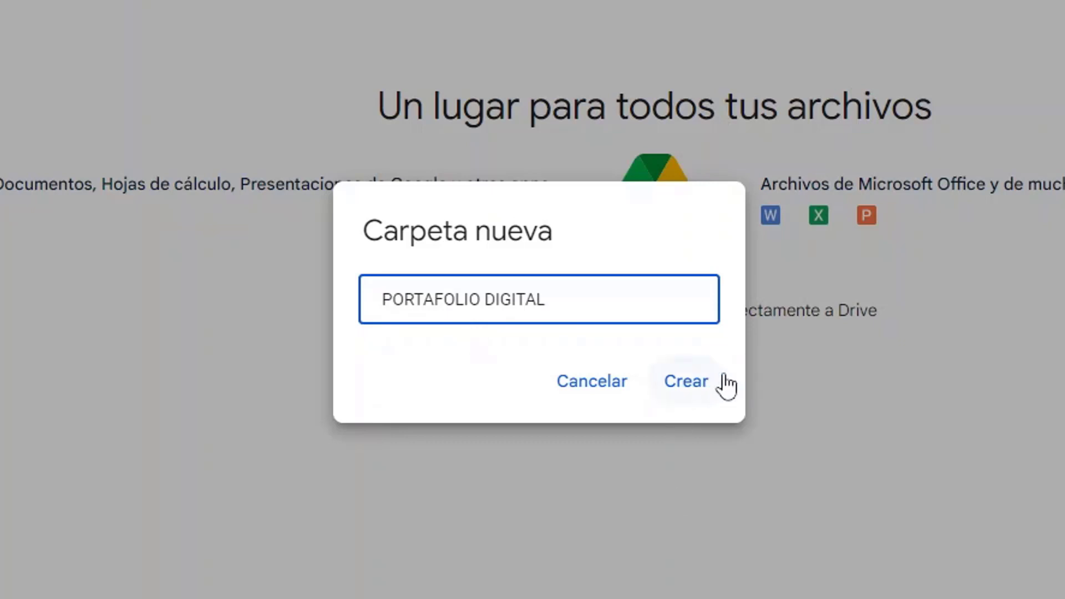
pyautogui.click(681, 379)
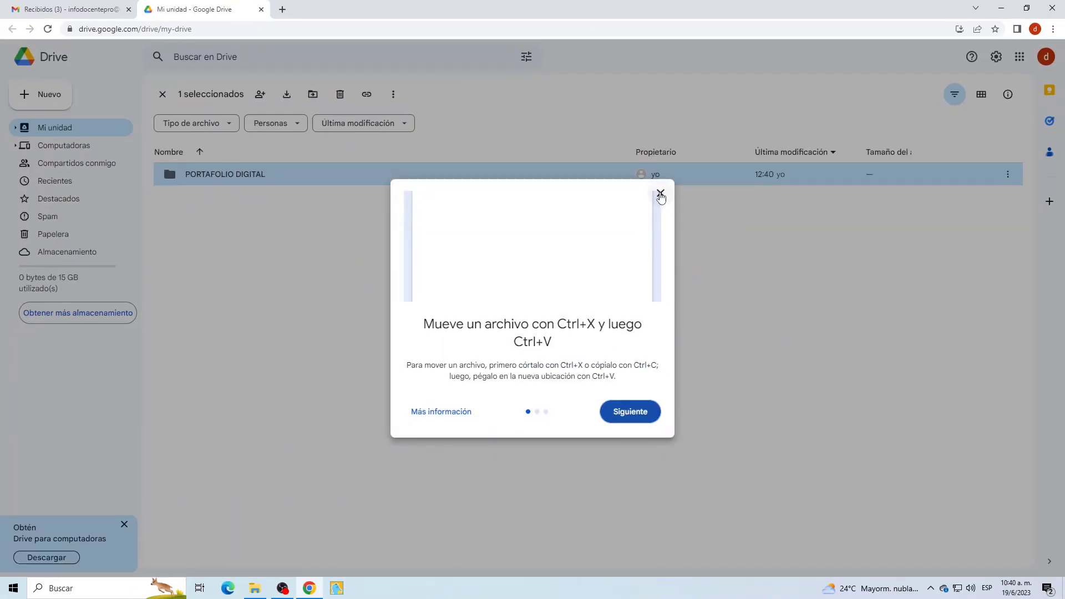
pyautogui.click(660, 193)
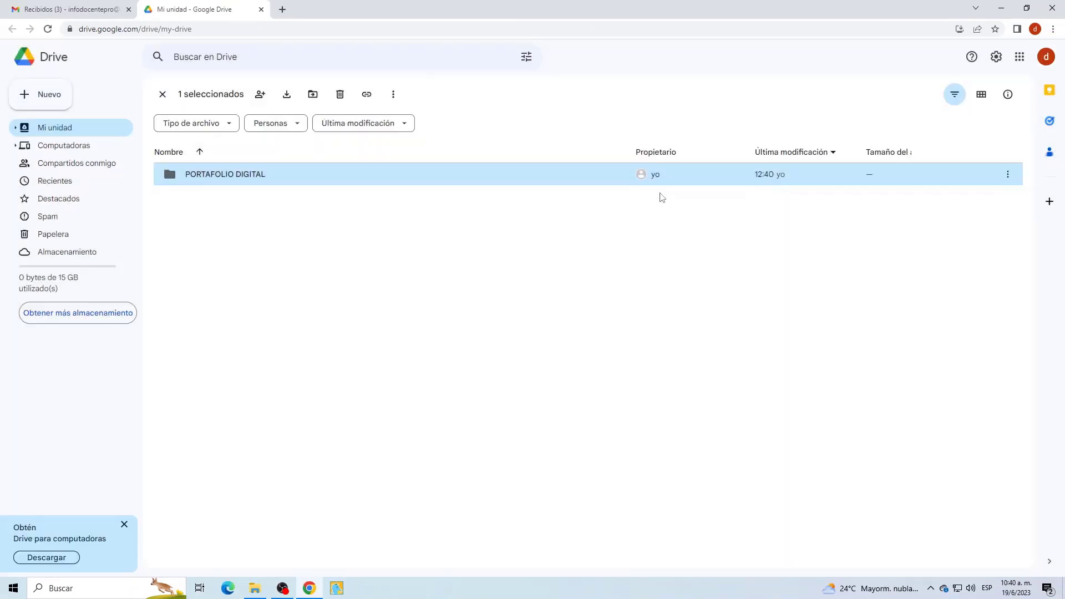
# - Open the PORTAFOLIO DIGITAL folder and create a new Google Sites site inside it
pyautogui.doubleClick(223, 173)
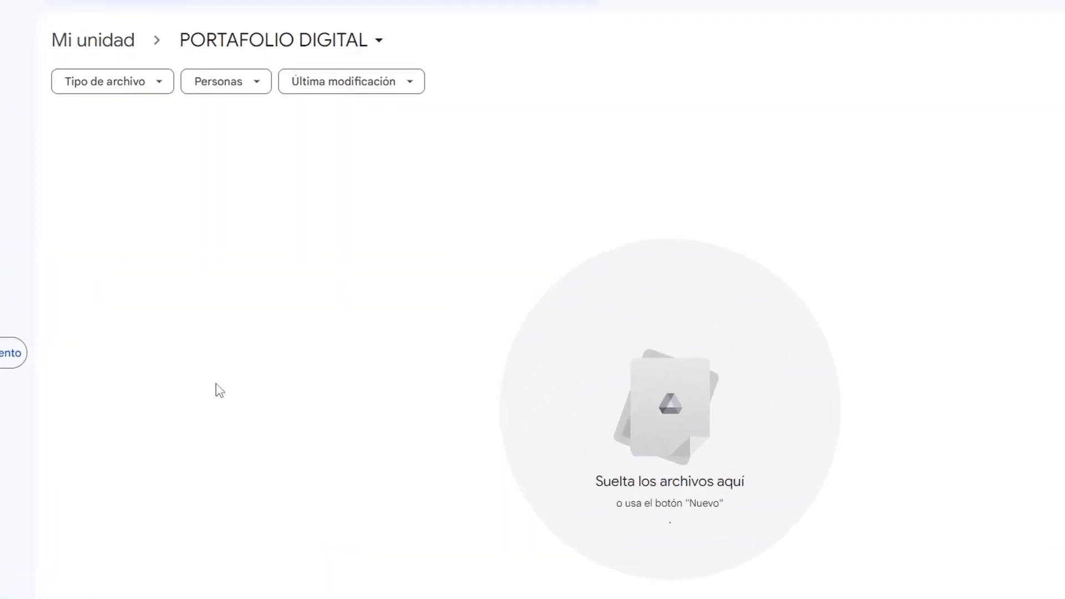
pyautogui.rightClick(182, 222)
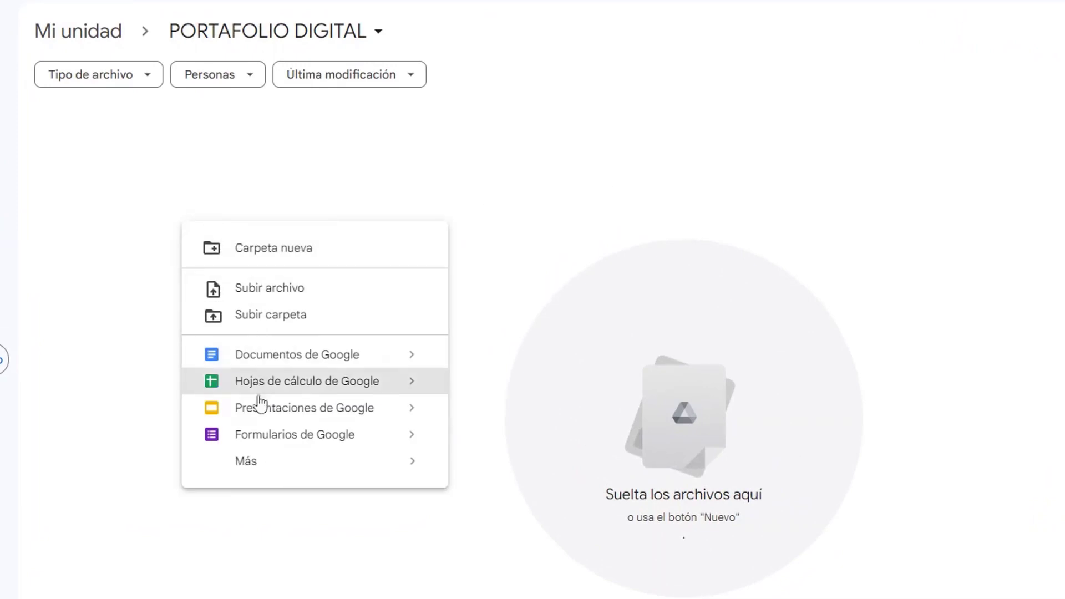
pyautogui.moveTo(272, 462)
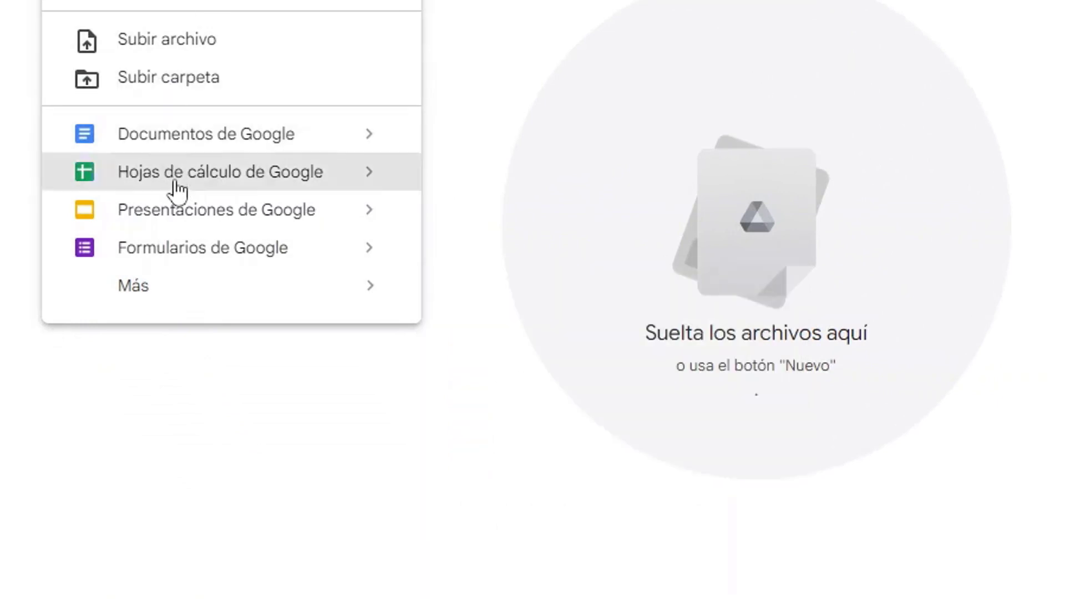
pyautogui.moveTo(170, 281)
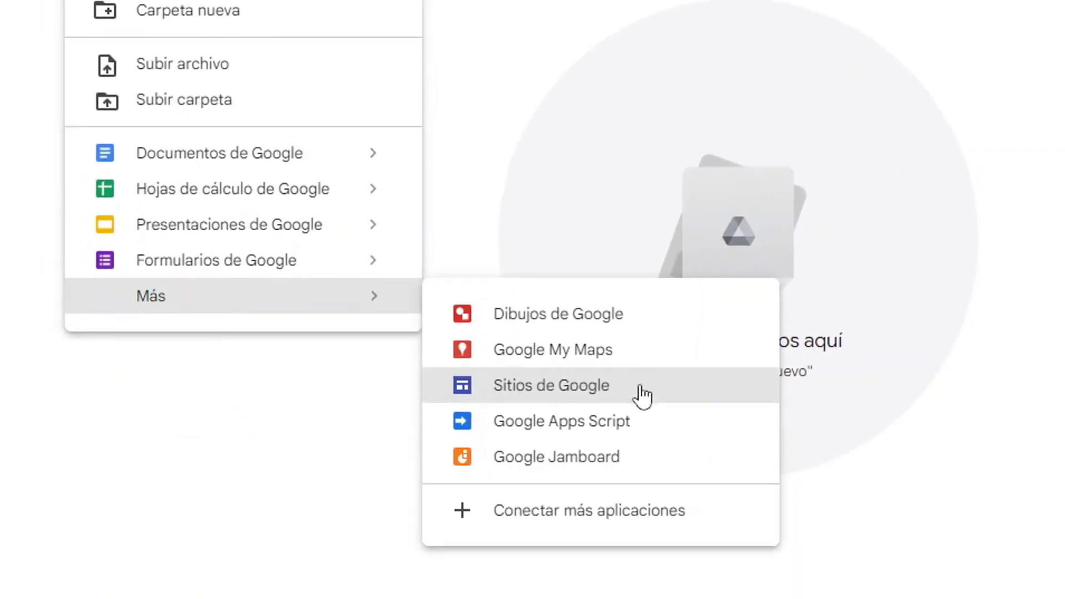
pyautogui.click(656, 381)
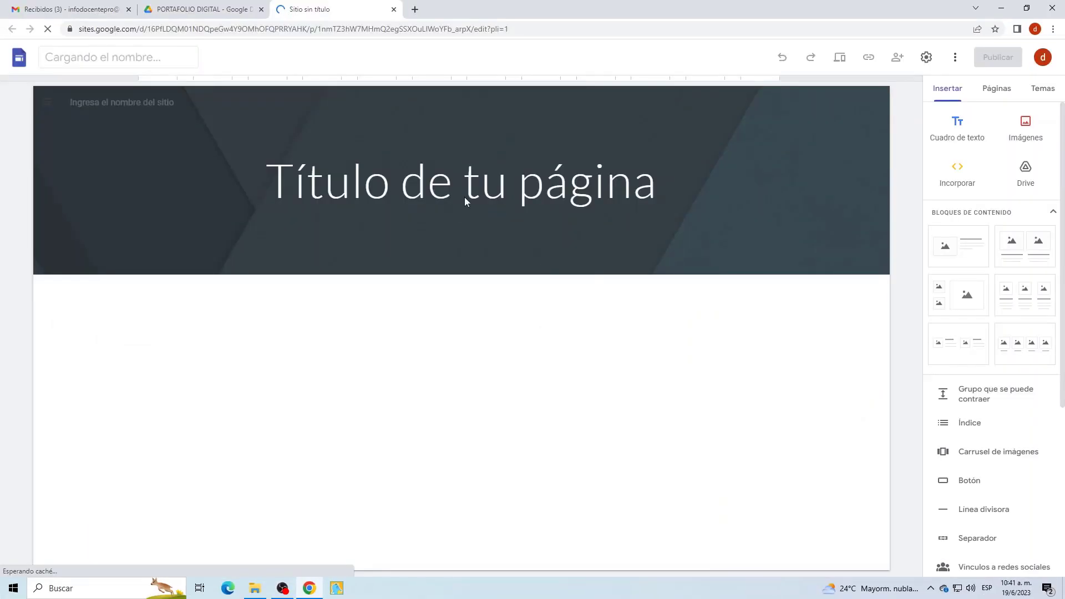
# - Name the site document "Portafolio digital docente pro" and copy that name
pyautogui.click(463, 199)
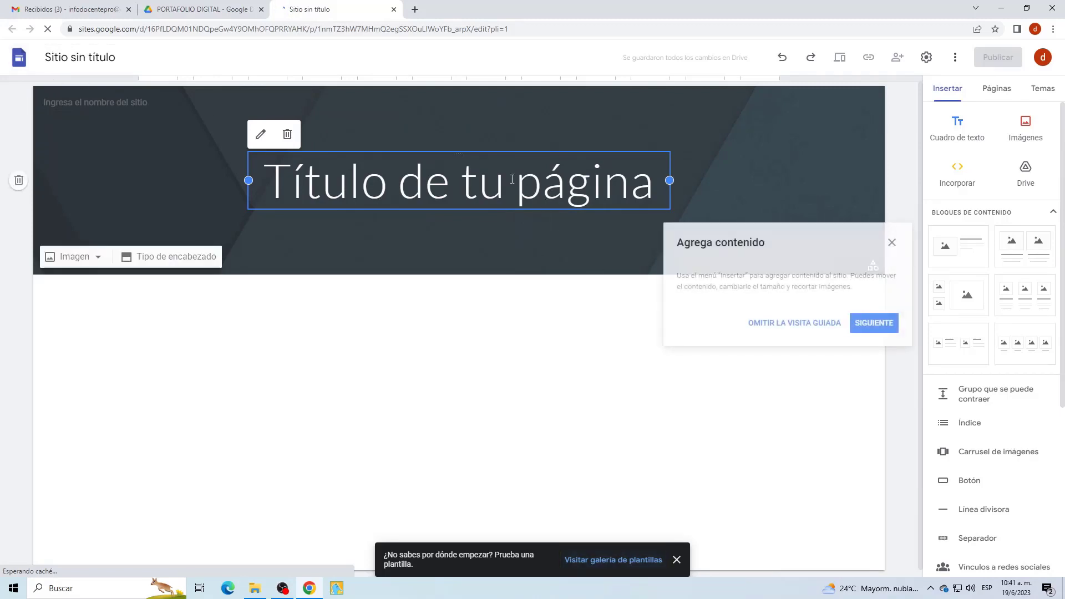
pyautogui.click(118, 57)
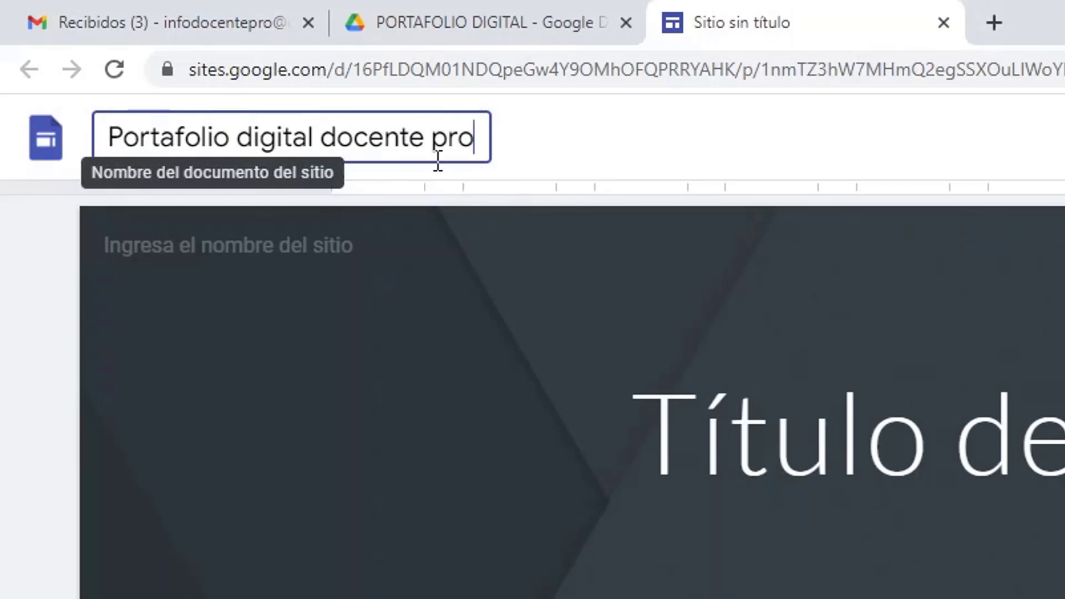
pyautogui.hotkey('ctrl', 'a')
pyautogui.hotkey('ctrl', 'c')
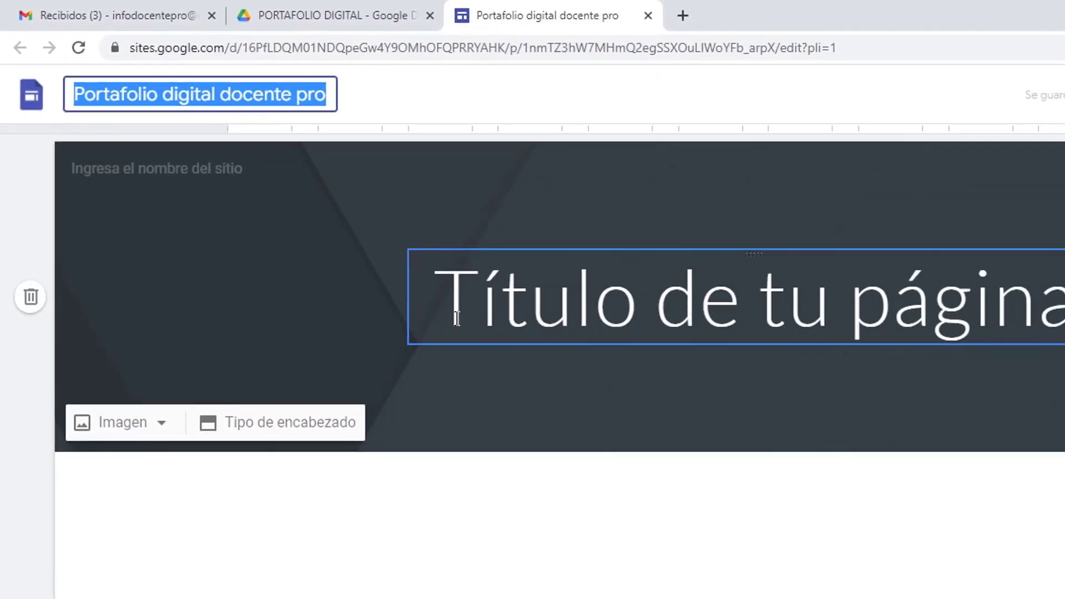
# - Replace the placeholder page title in the header with the copied "Portafolio digital docente pro"
pyautogui.click(423, 302)
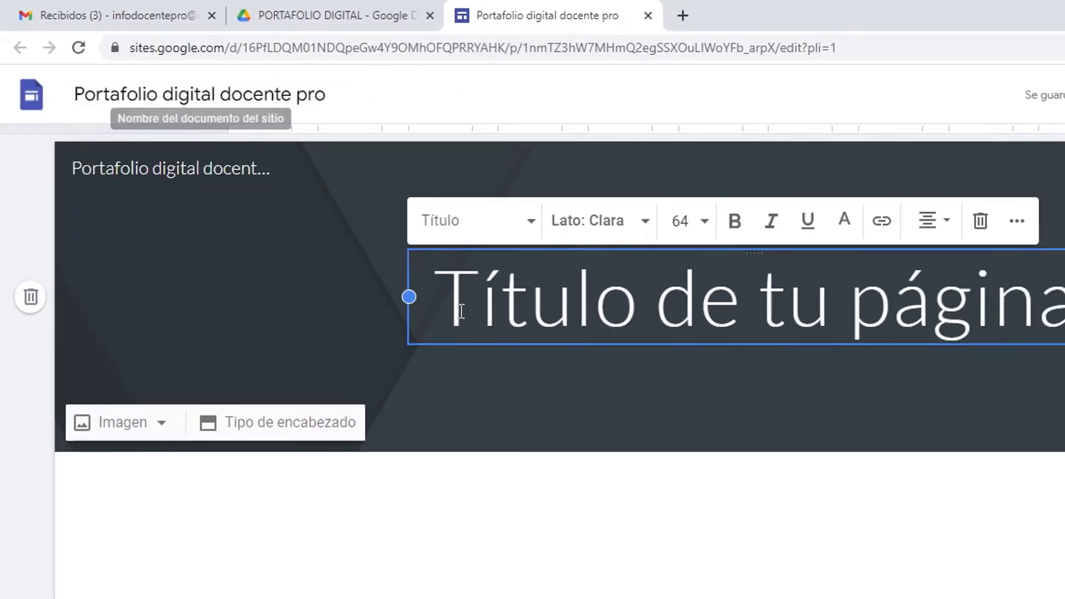
pyautogui.moveTo(423, 302); pyautogui.dragTo(1064, 292)
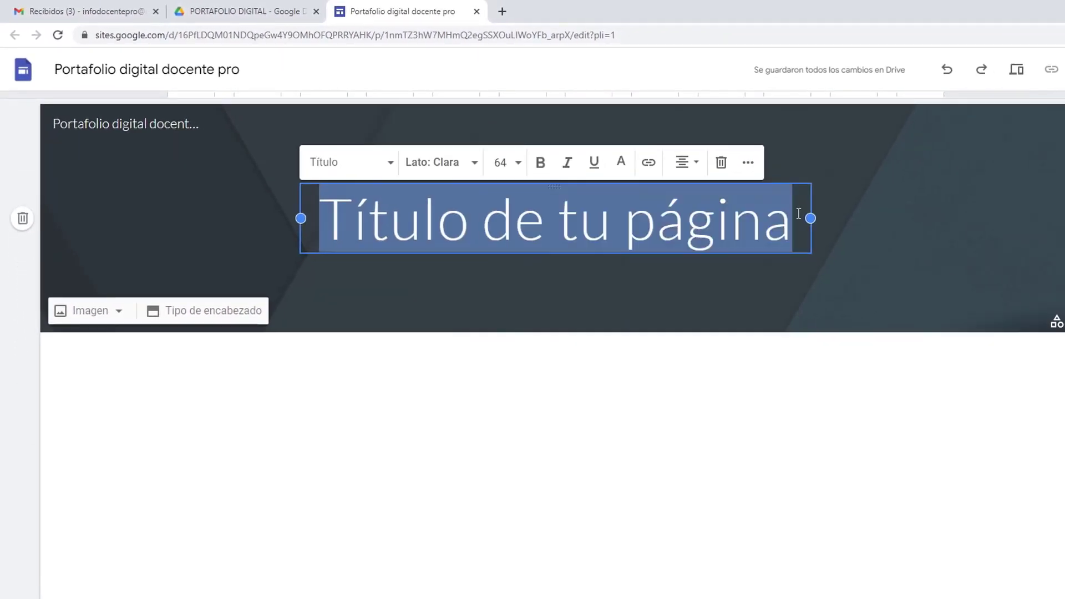
pyautogui.hotkey('ctrl', 'v')
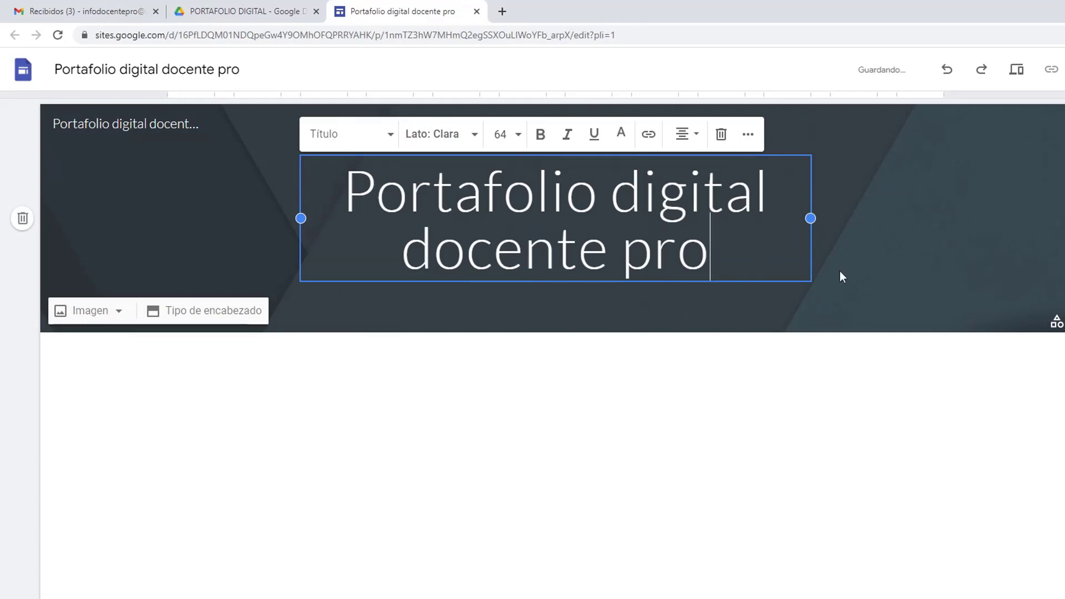
# - Capitalise the D of "Digital" and of "Docente" in the page title
pyautogui.click(643, 198)
pyautogui.press('BackSpace')
pyautogui.write('}D')
pyautogui.press('BackSpace')
pyautogui.press('BackSpace')
pyautogui.write('D')
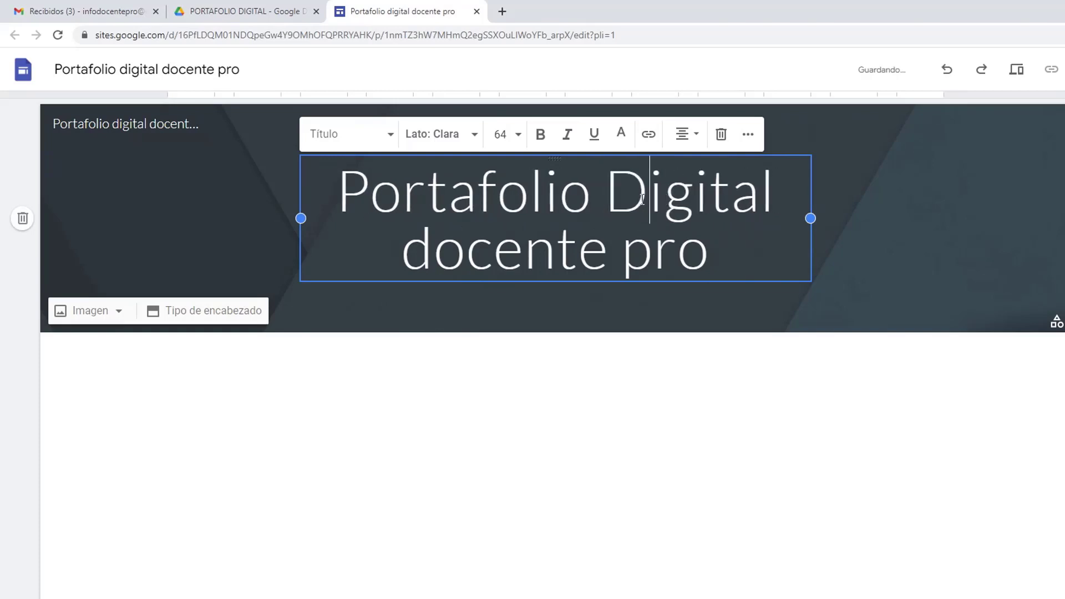
pyautogui.click(426, 246)
pyautogui.press('BackSpace')
pyautogui.write('D')
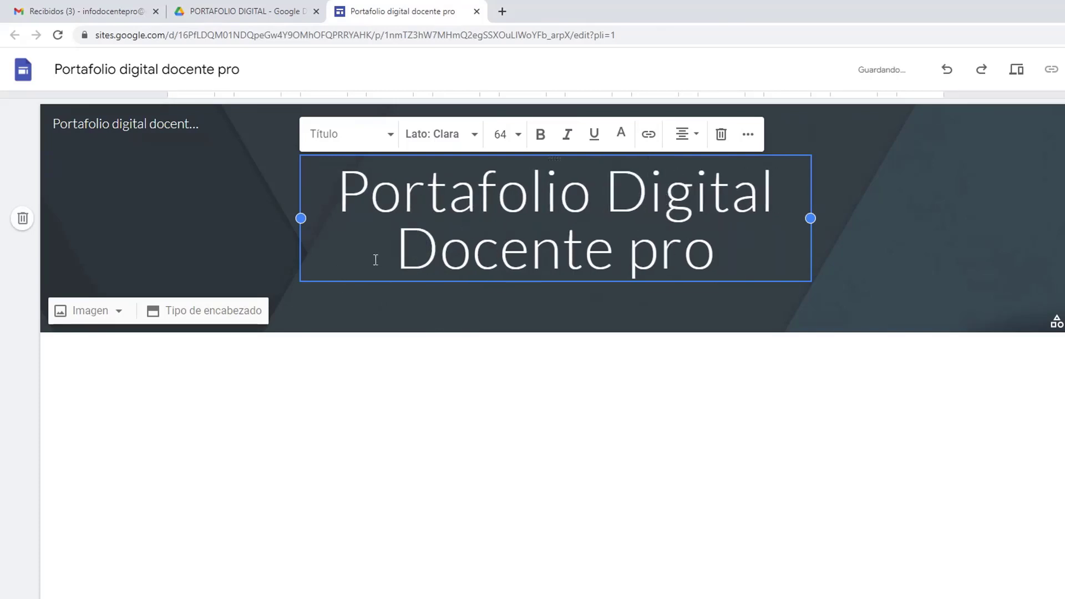
# - Try replacing "Docente pro" in the page title with different first names, and undo the replacements
pyautogui.press('BackSpace')
pyautogui.hotkey('shift', 'End')
pyautogui.write('Pedro')
pyautogui.press('BackSpace')
pyautogui.press('BackSpace')
pyautogui.press('BackSpace')
pyautogui.press('BackSpace')
pyautogui.press('BackSpace')
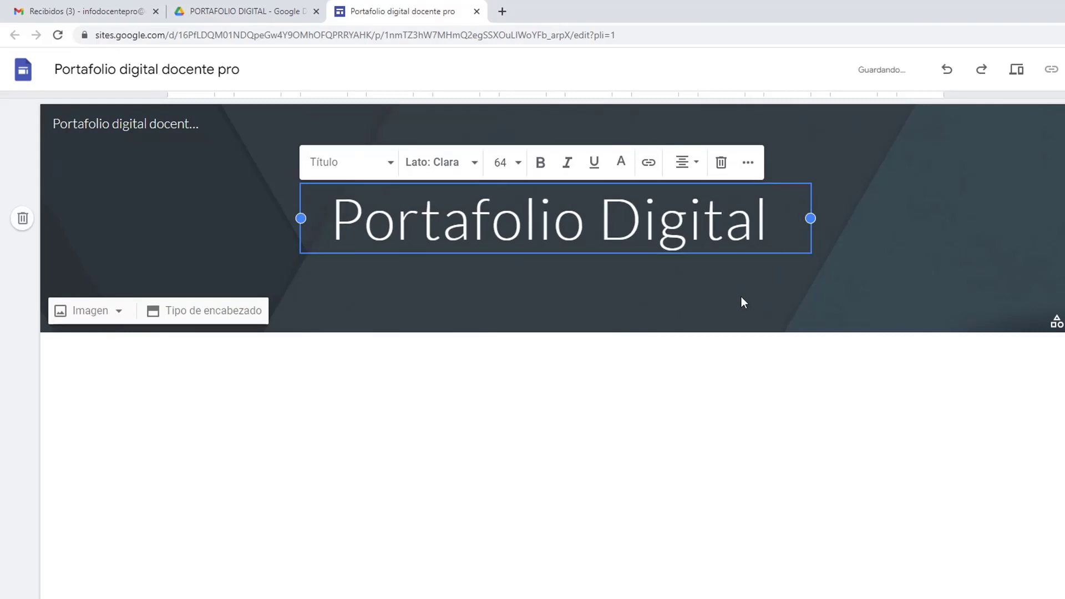
pyautogui.write('Pedro')
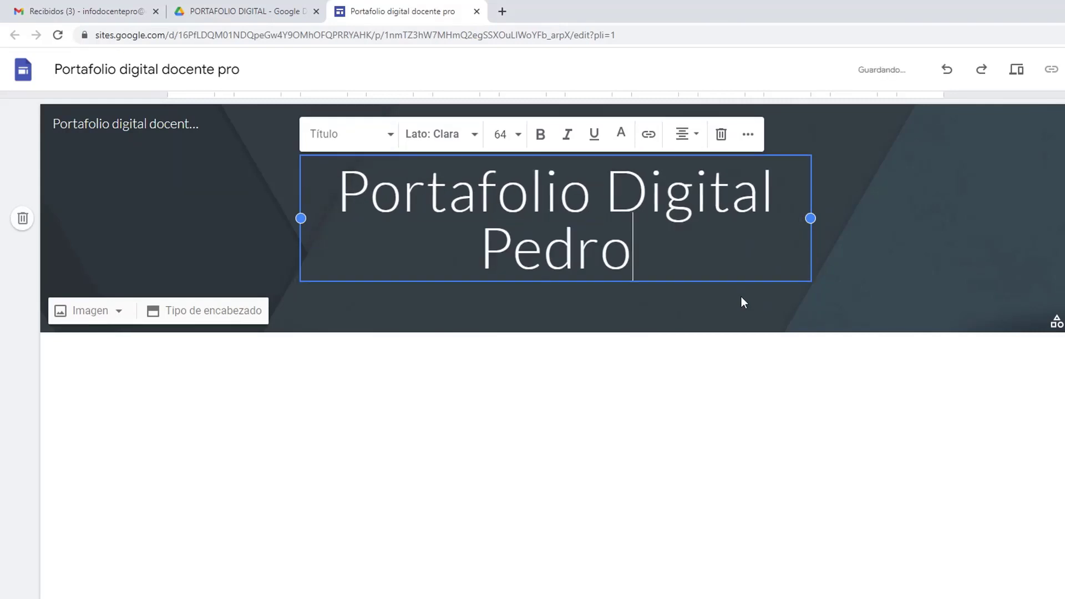
pyautogui.press('BackSpace')
pyautogui.press('BackSpace')
pyautogui.press('BackSpace')
pyautogui.press('BackSpace')
pyautogui.press('BackSpace')
pyautogui.write('Juan')
pyautogui.hotkey('ctrl', 'z')
pyautogui.hotkey('ctrl', 'z')
pyautogui.hotkey('ctrl', 'z')
pyautogui.hotkey('ctrl', 'z')
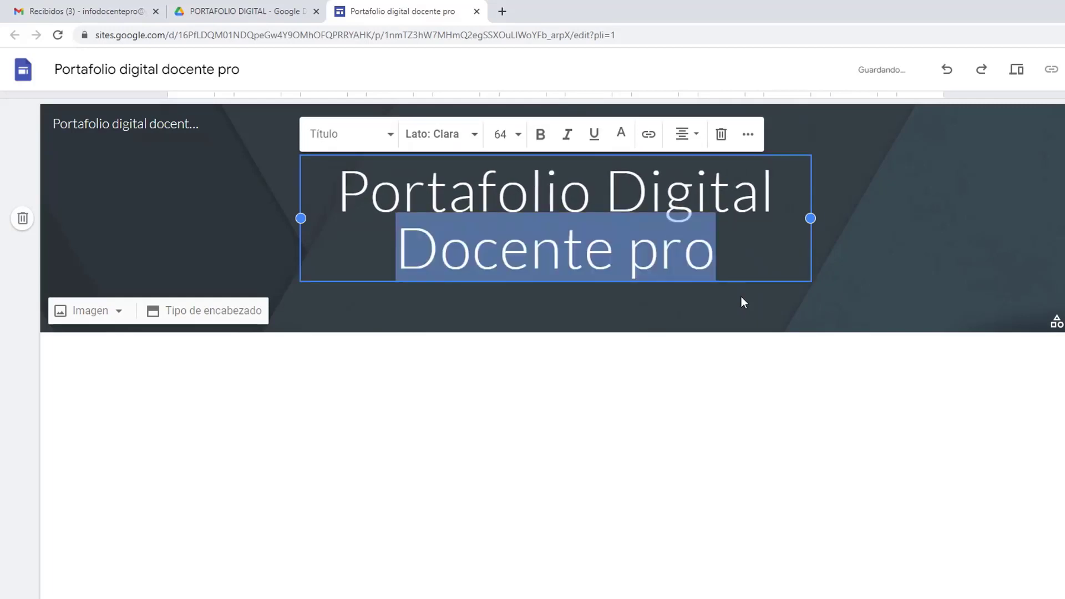
pyautogui.click(677, 440)
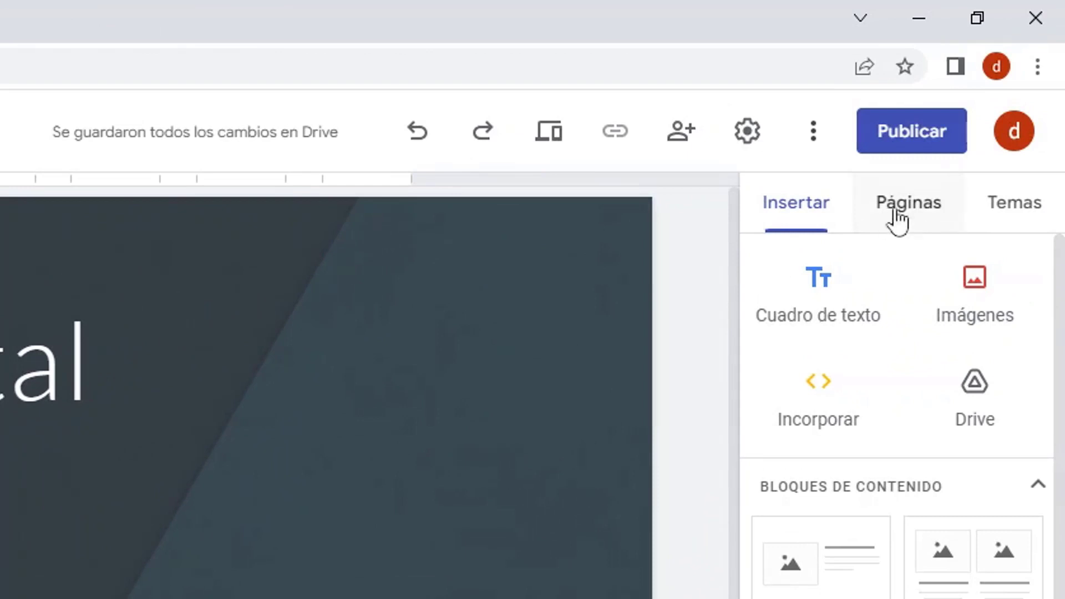
# - Examine the site's page list and the themes available for the site
pyautogui.click(920, 209)
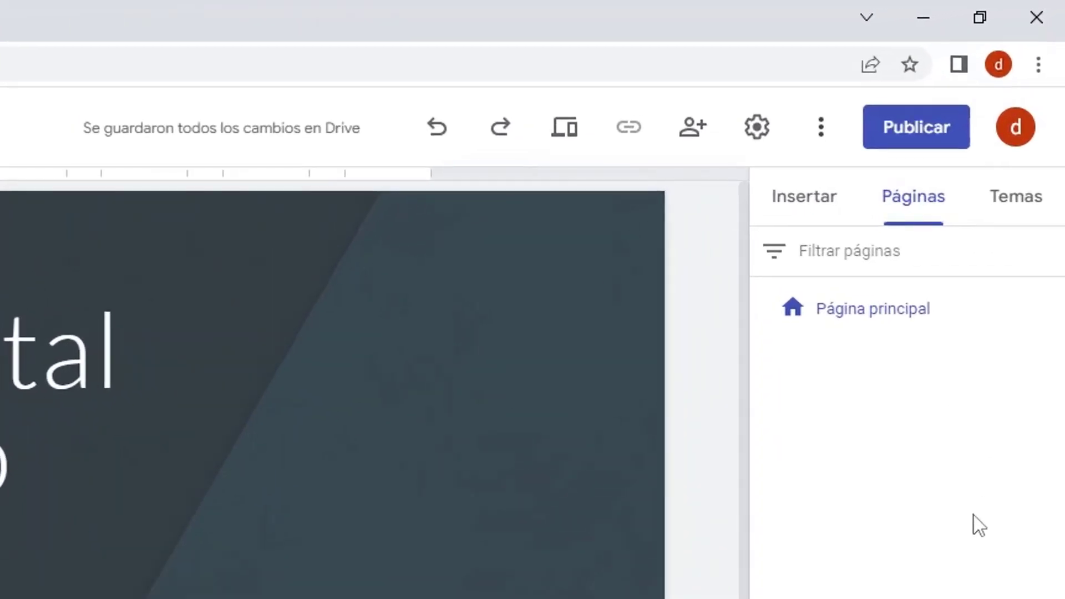
pyautogui.moveTo(1040, 138)
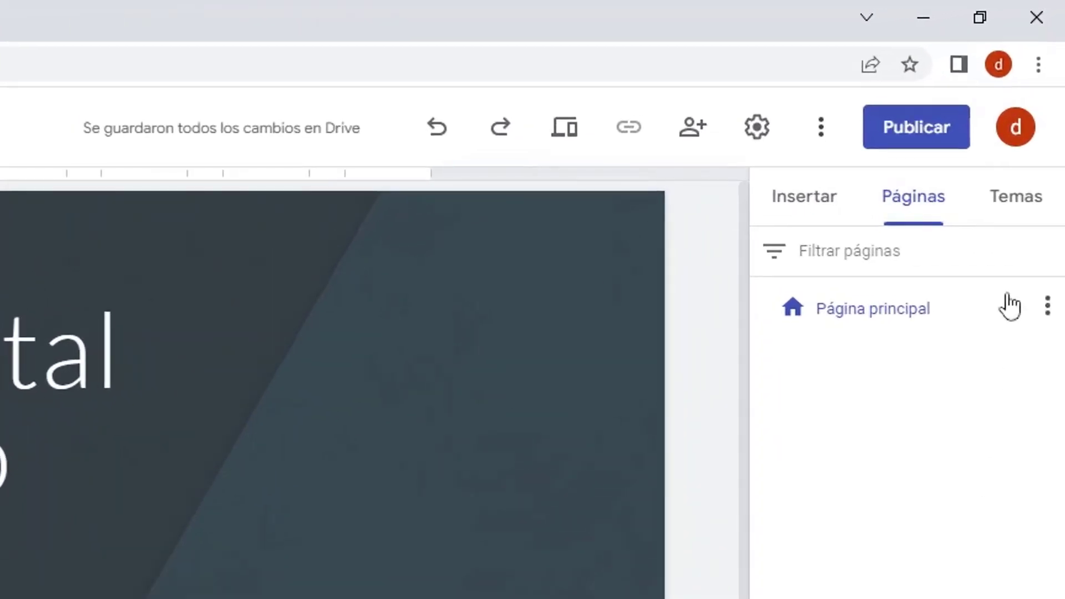
pyautogui.click(1019, 204)
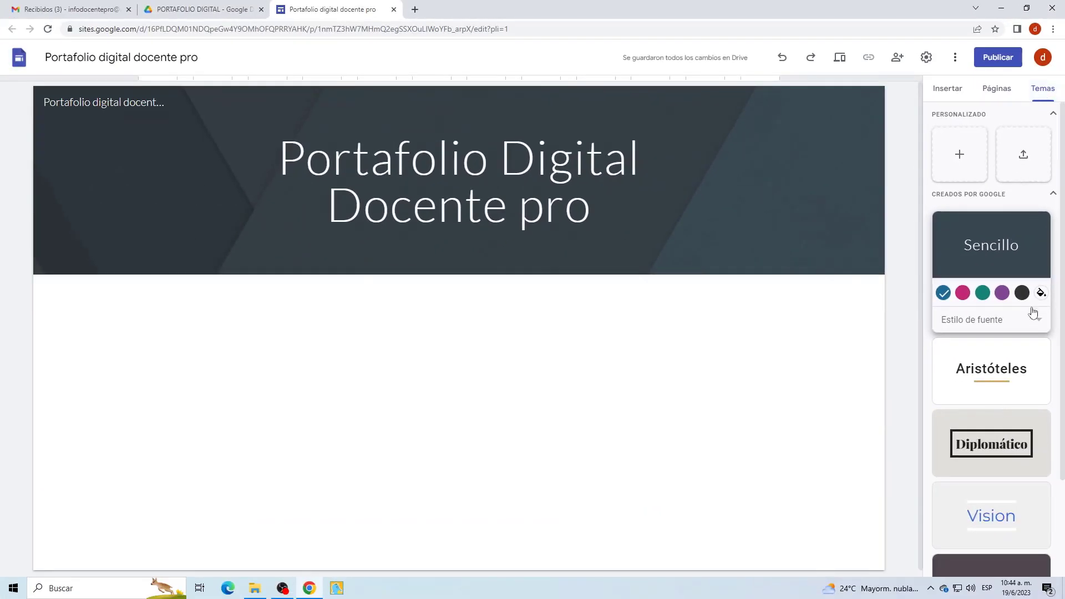
pyautogui.scroll(-1, 1026, 313)
pyautogui.scroll(-1, 1026, 313)
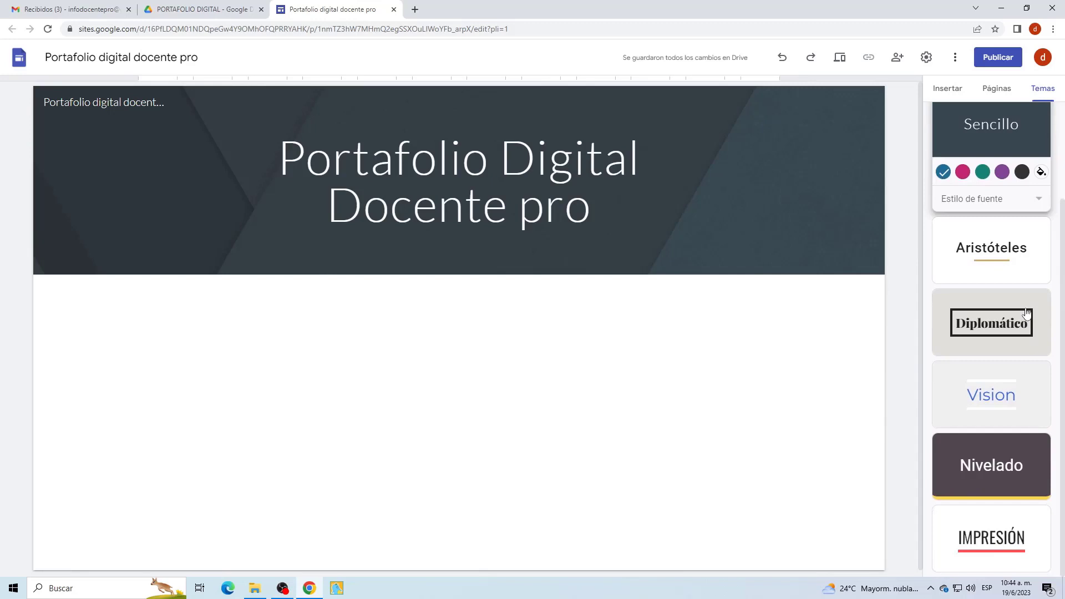
pyautogui.scroll(2, 1026, 313)
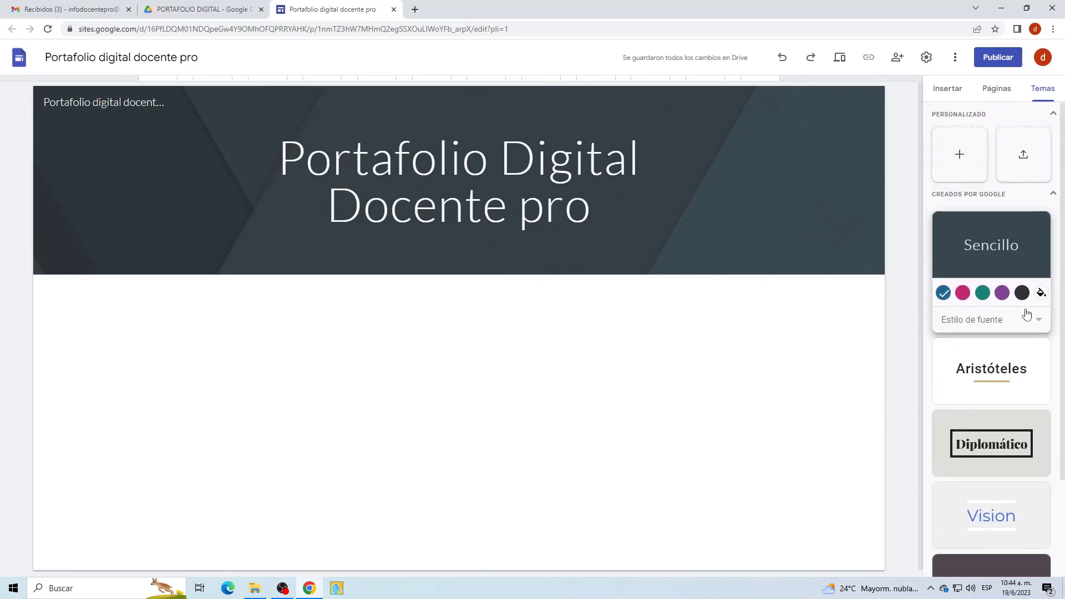
pyautogui.scroll(-2, 1026, 314)
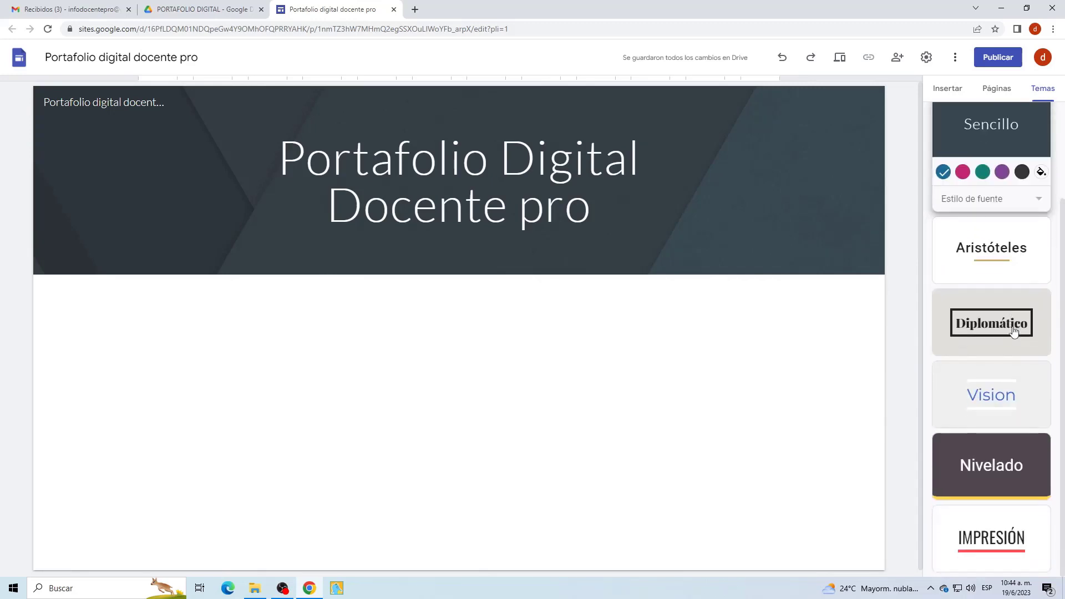
# - Try the Nivelado, Impresión, Diplomático and Sencillo themes on the site, and apply the Aristóteles theme
pyautogui.click(987, 472)
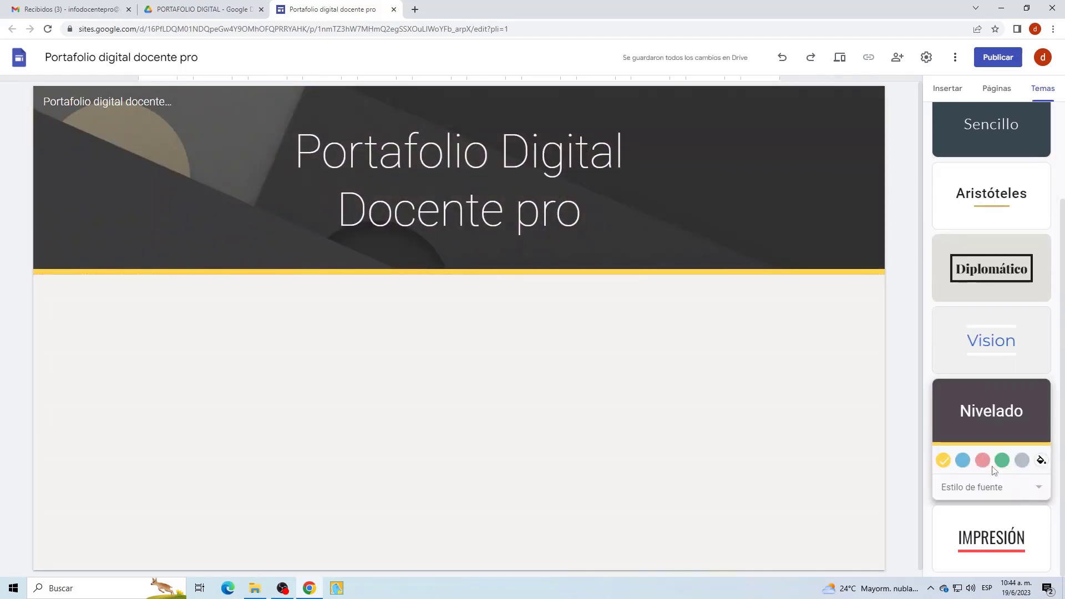
pyautogui.click(984, 549)
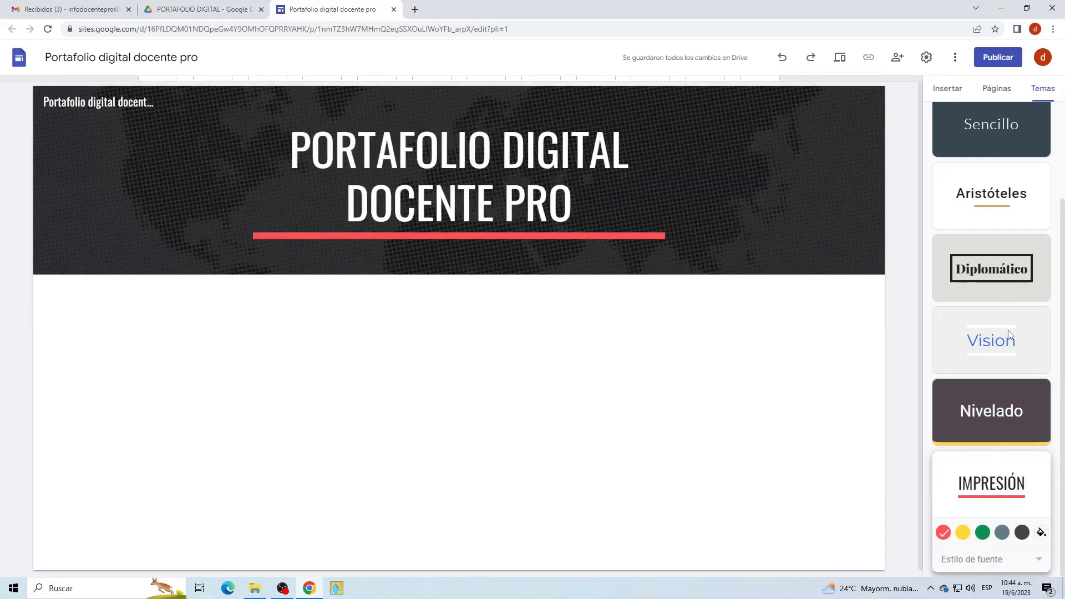
pyautogui.click(994, 262)
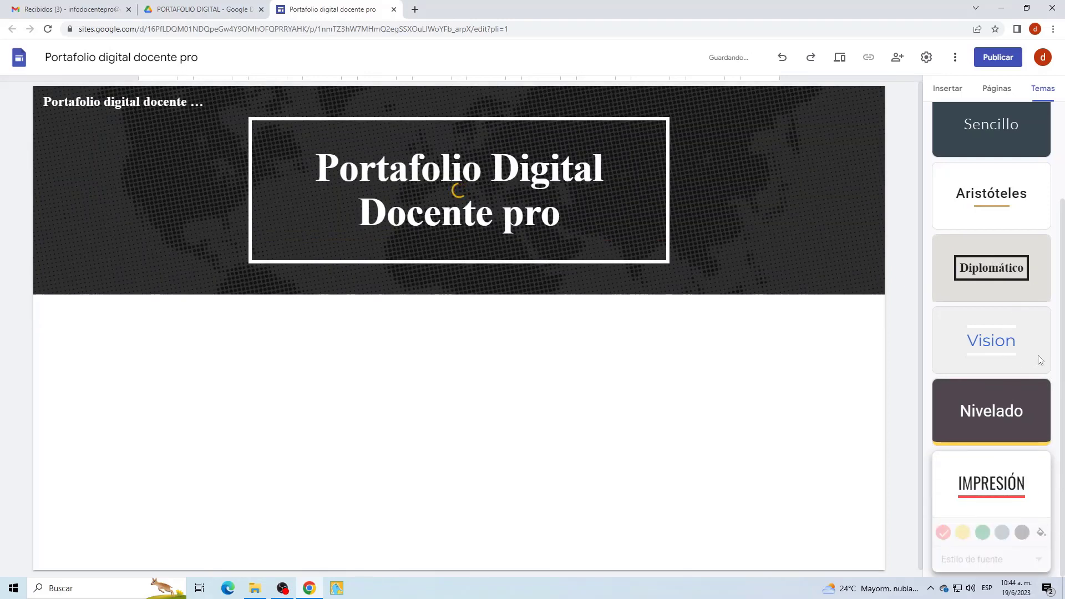
pyautogui.click(1031, 268)
pyautogui.scroll(2, 995, 183)
pyautogui.click(990, 238)
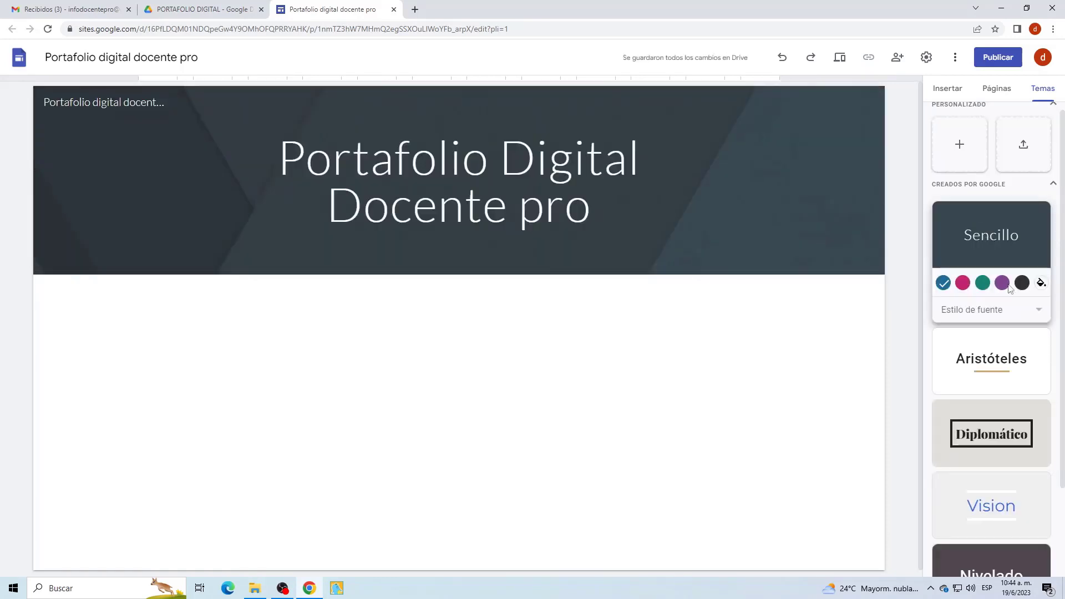
pyautogui.click(989, 375)
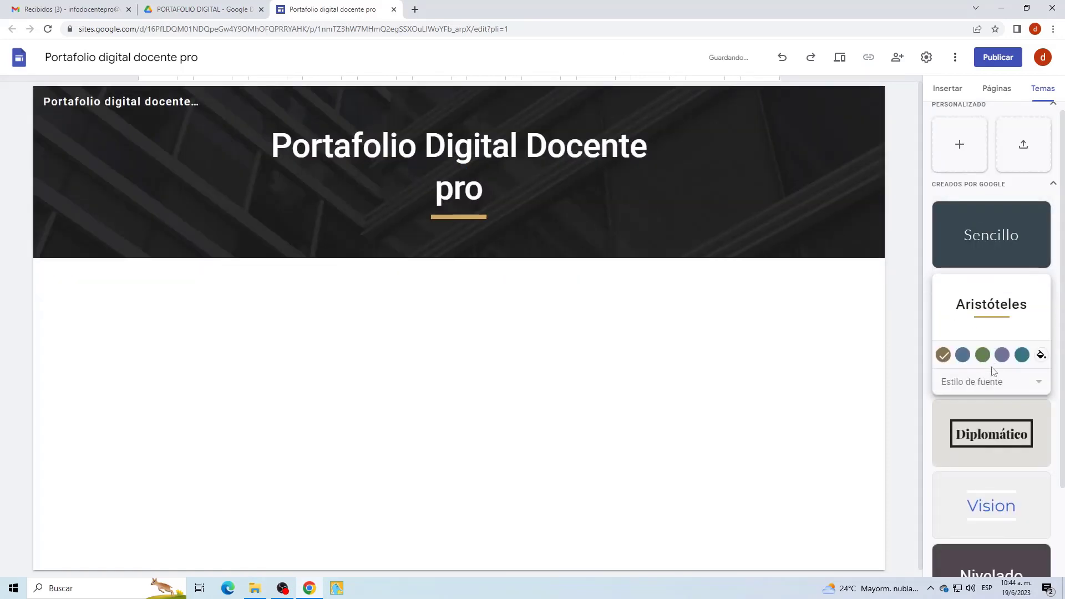
# - Try the Diplomático theme on the site, and apply the Vision theme
pyautogui.click(1015, 437)
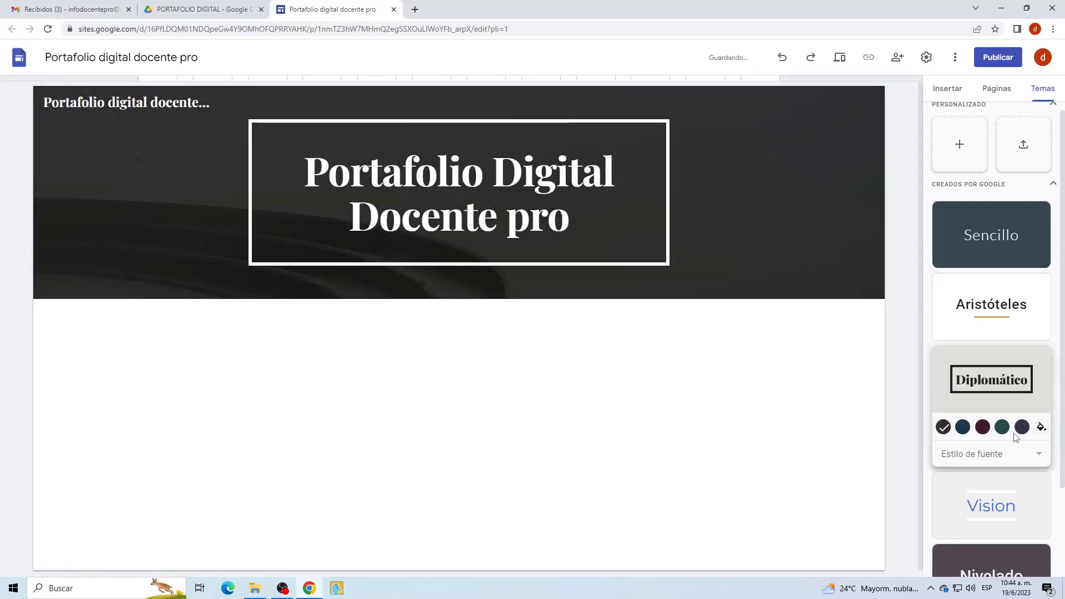
pyautogui.click(990, 518)
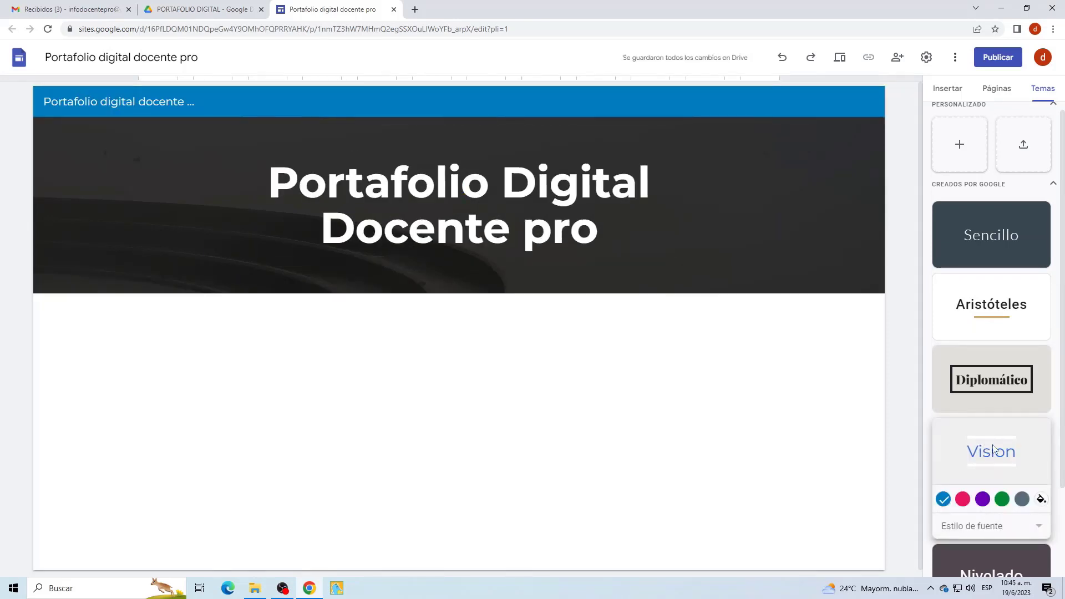
# - Try custom colours for the Vision theme and return to its default blue
pyautogui.click(1021, 499)
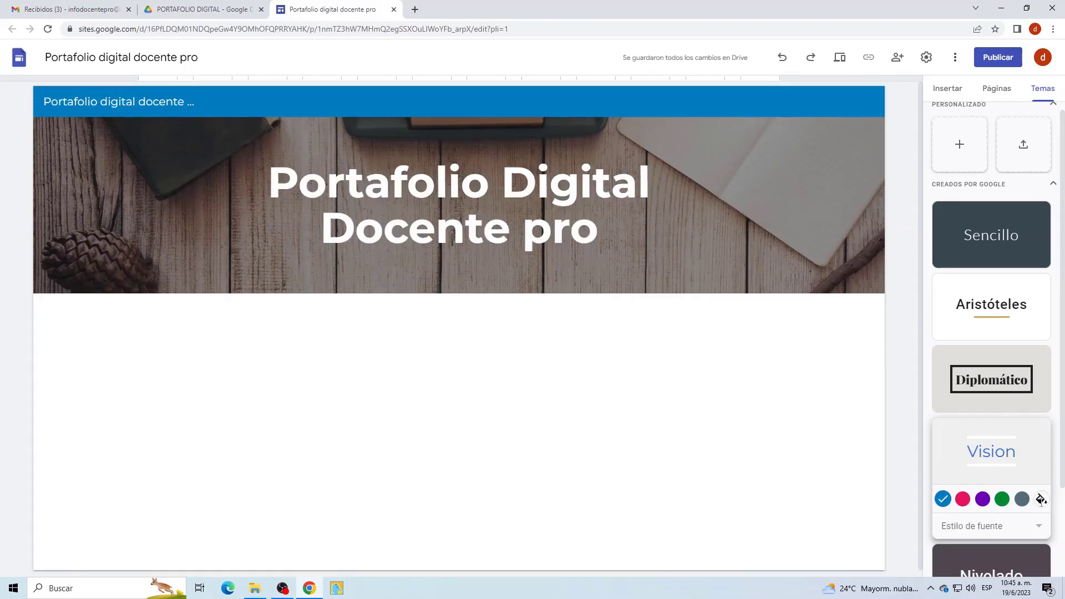
pyautogui.click(1041, 499)
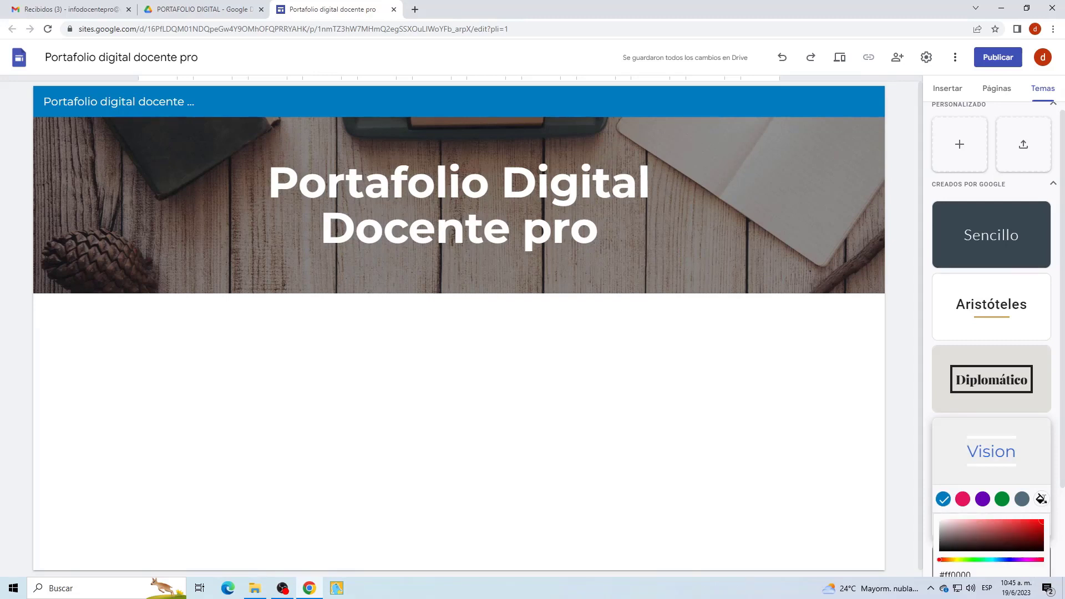
pyautogui.scroll(-2, 1045, 493)
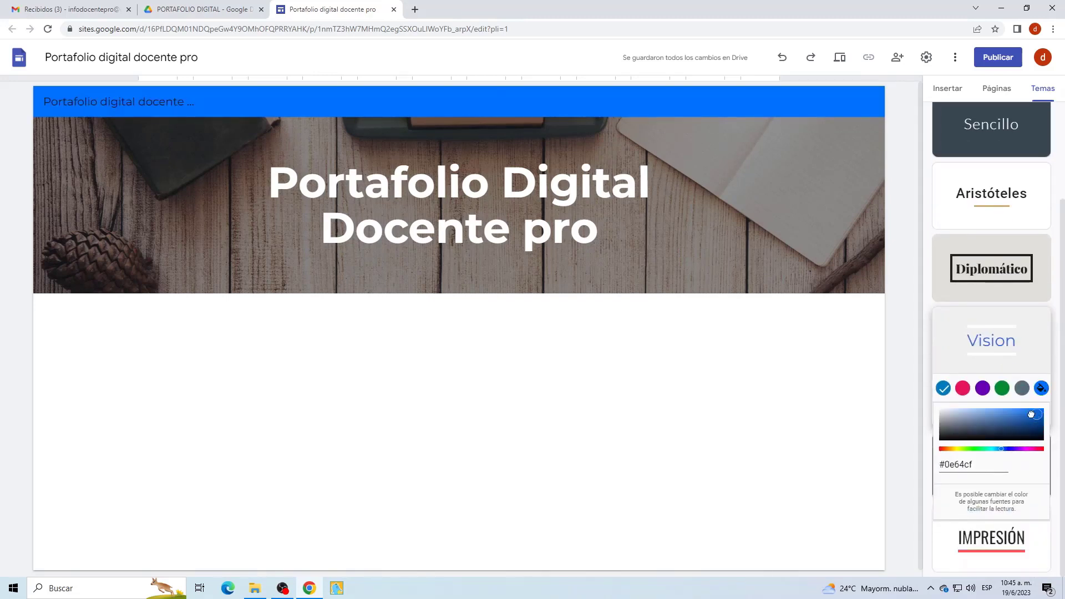
pyautogui.press('Return')
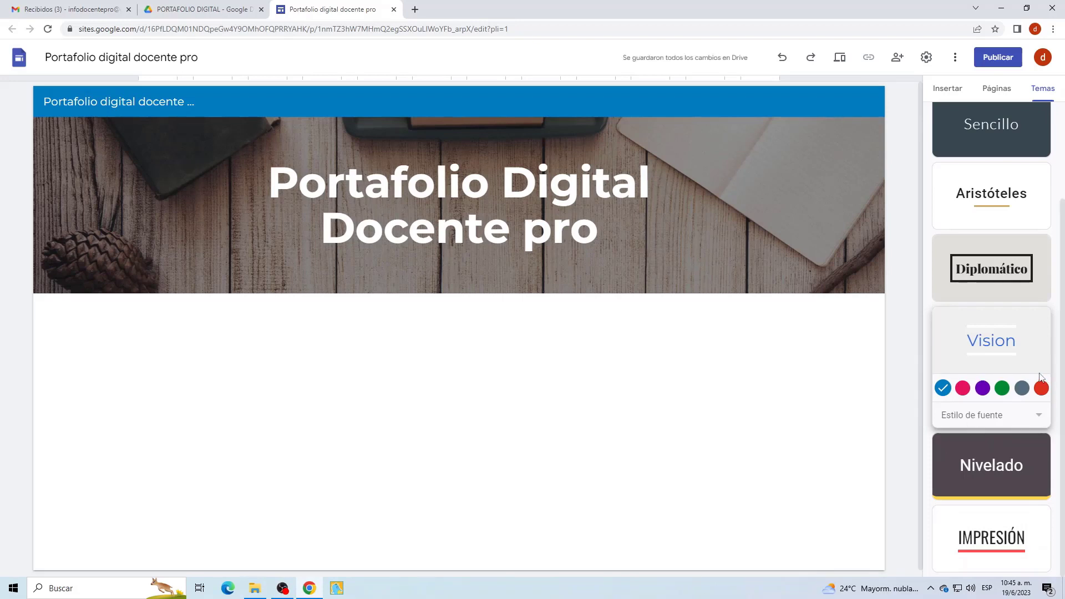
pyautogui.scroll(3, 1040, 377)
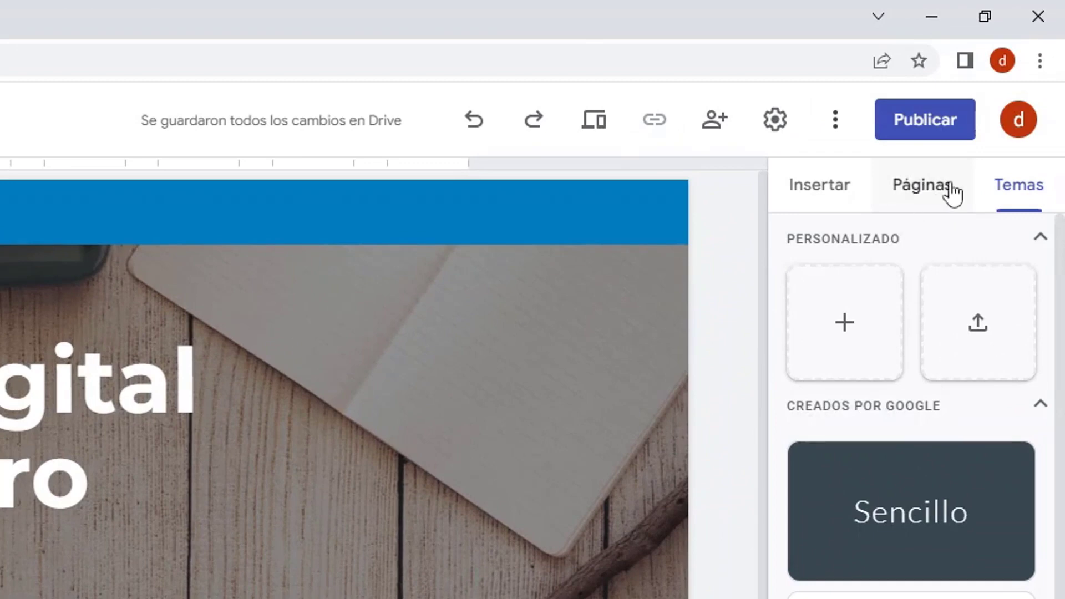
# - Open the home page's properties and set its name to "Inicio"
pyautogui.click(935, 186)
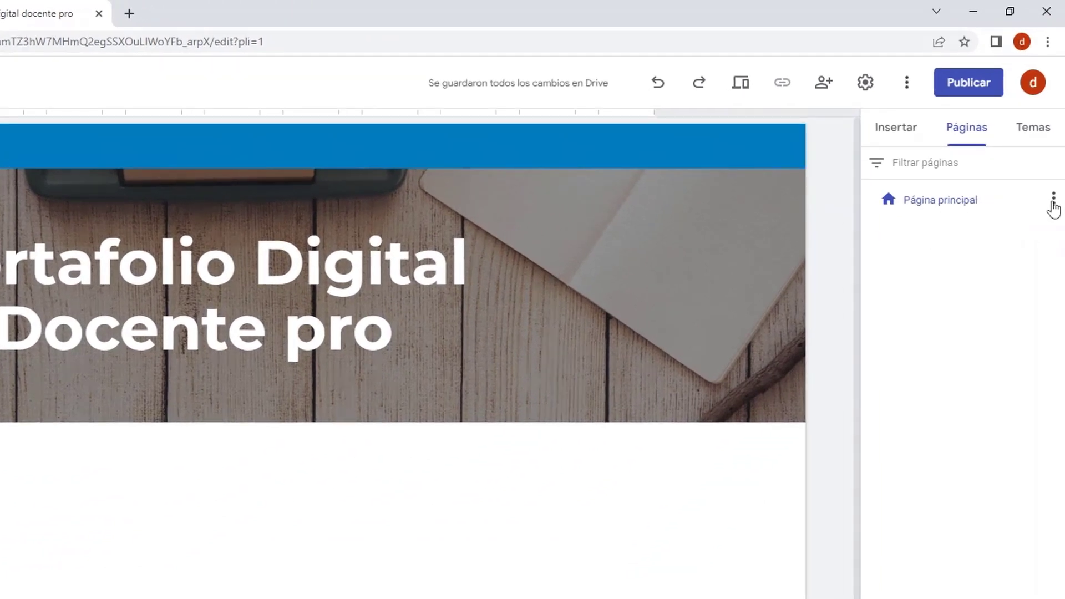
pyautogui.click(1054, 199)
pyautogui.click(1053, 199)
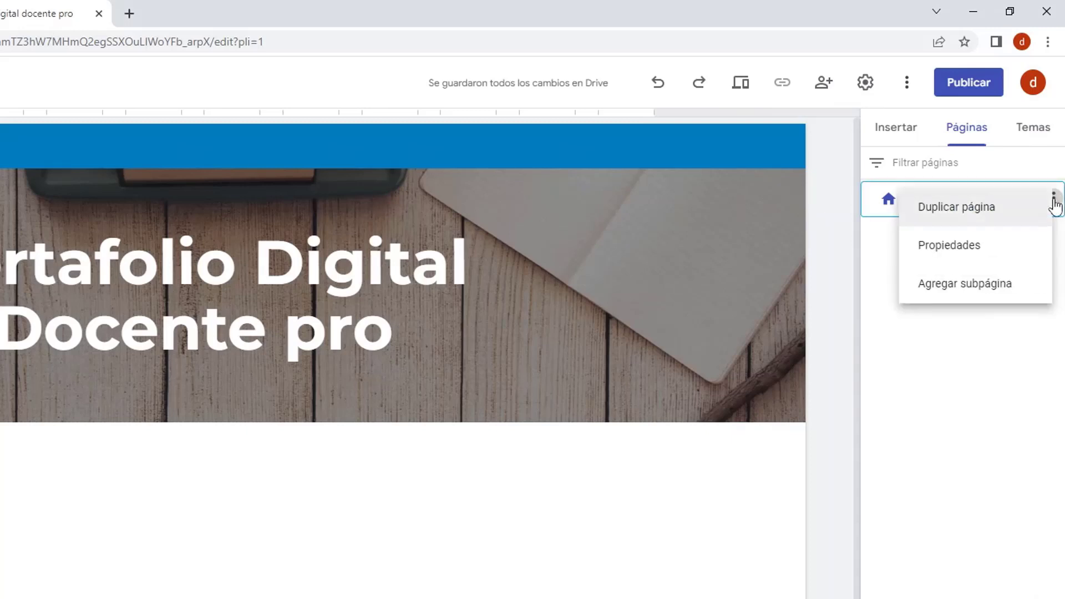
pyautogui.click(995, 253)
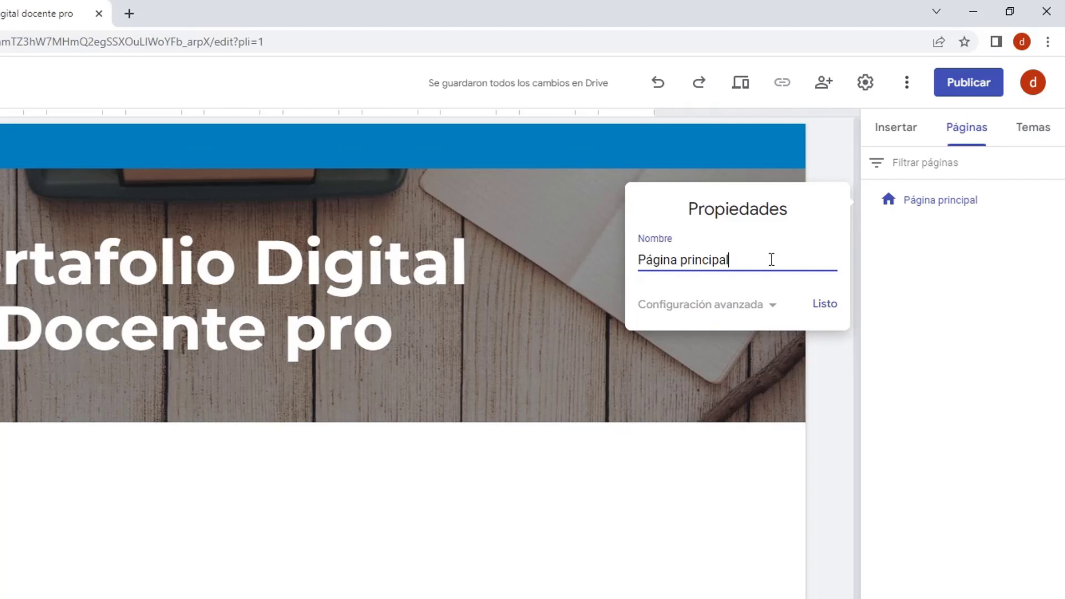
pyautogui.hotkey('ctrl', 'a')
pyautogui.doubleClick(703, 250)
pyautogui.hotkey('ctrl', 'a')
pyautogui.write('Inicio')
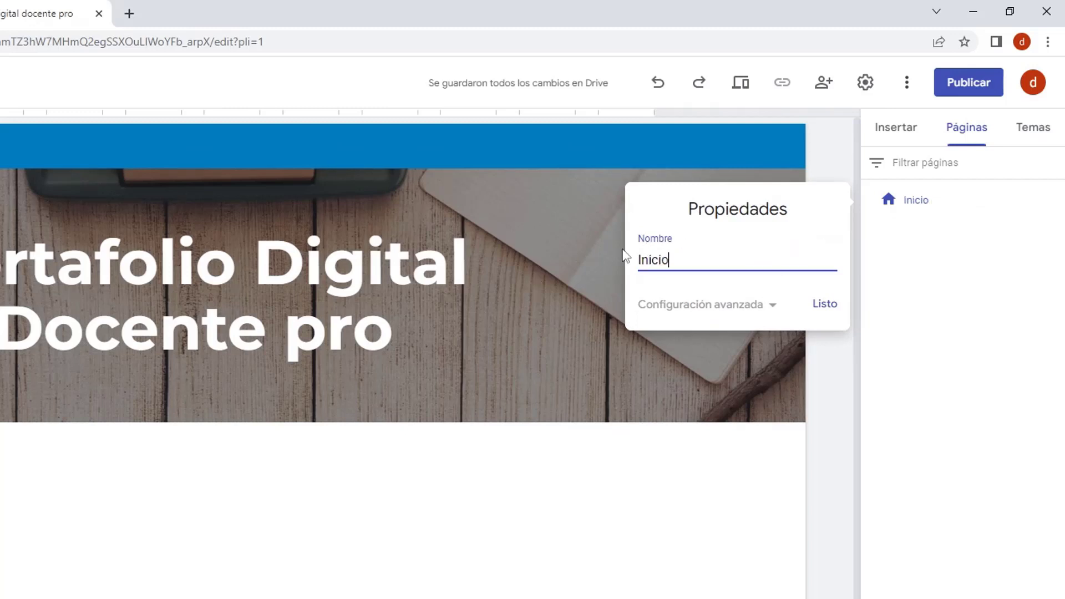
# - Replace the home page's name with "Sobre mi" and confirm the properties
pyautogui.hotkey('ctrl', 'a')
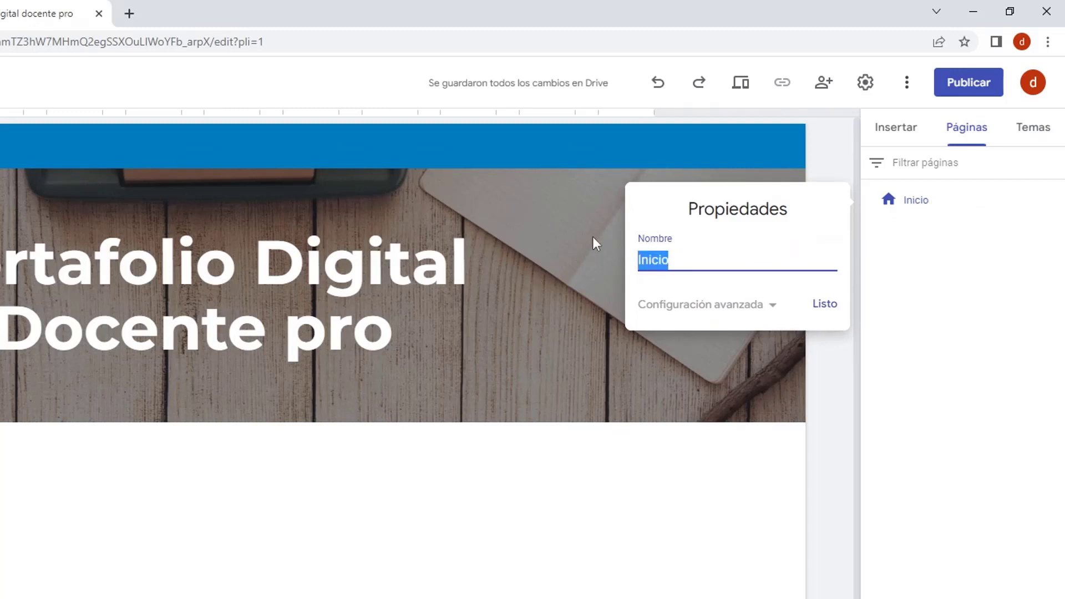
pyautogui.write('Sobre ')
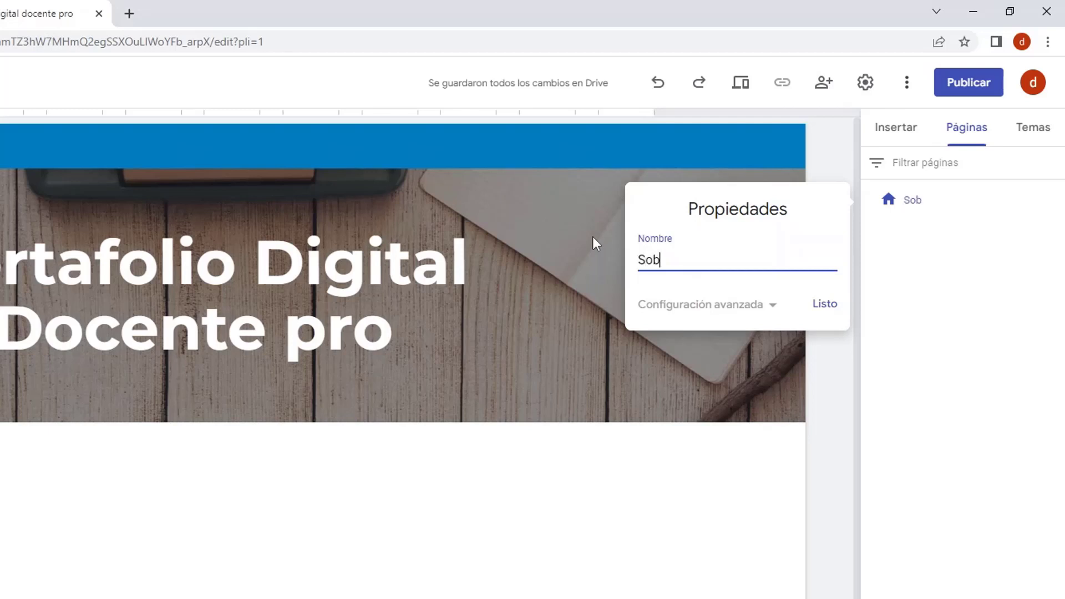
pyautogui.write('mi')
pyautogui.click(825, 307)
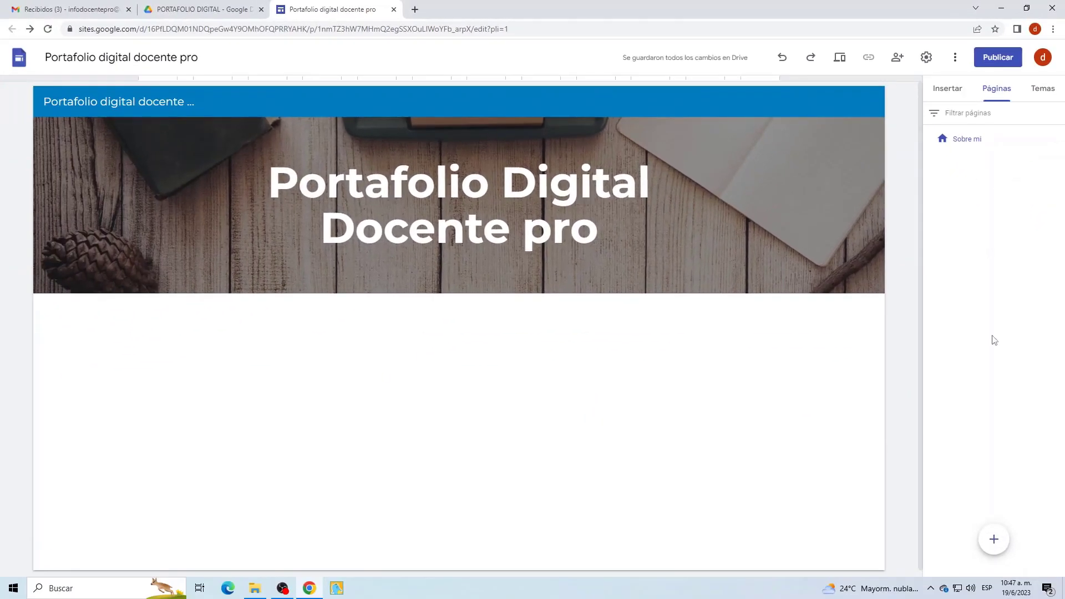
# - Add a new page named "Módulos" to the site, copying its name before creating it
pyautogui.moveTo(1006, 517)
pyautogui.click(998, 541)
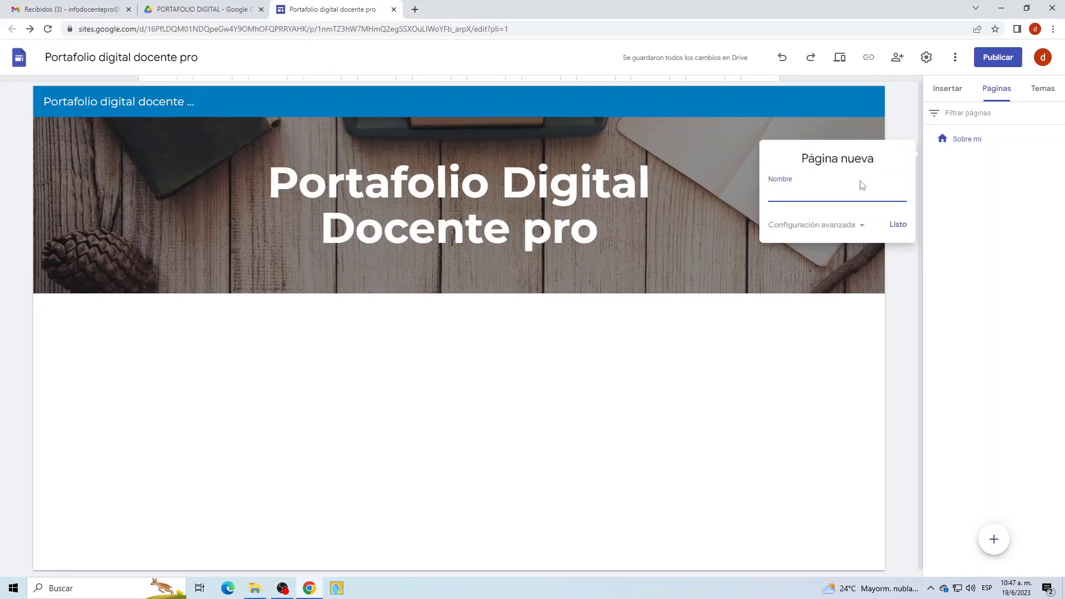
pyautogui.write('Módulos')
pyautogui.doubleClick(811, 198)
pyautogui.hotkey('ctrl', 'c')
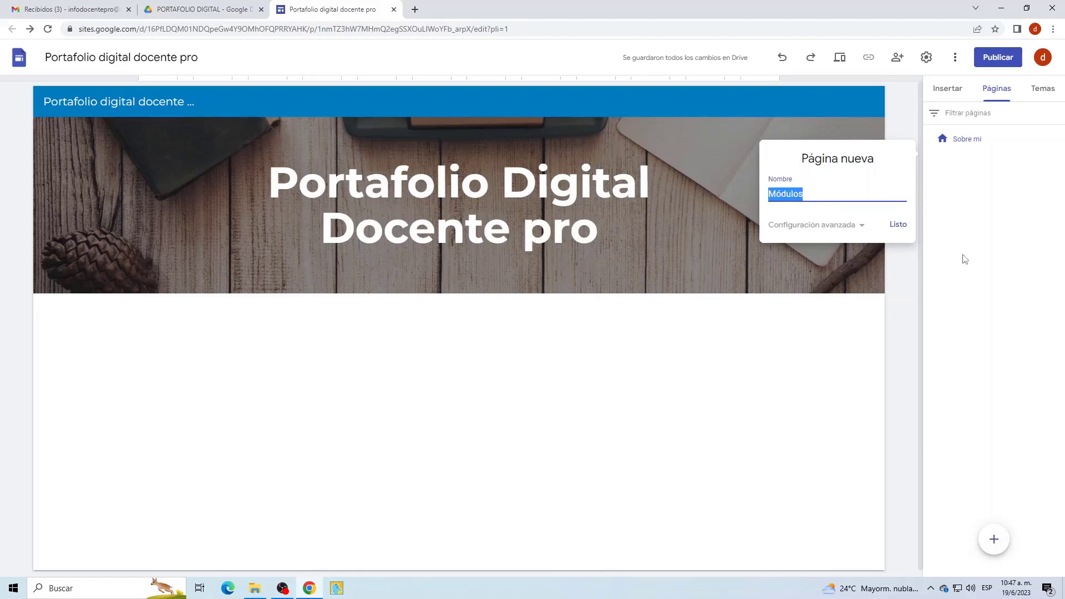
pyautogui.click(897, 224)
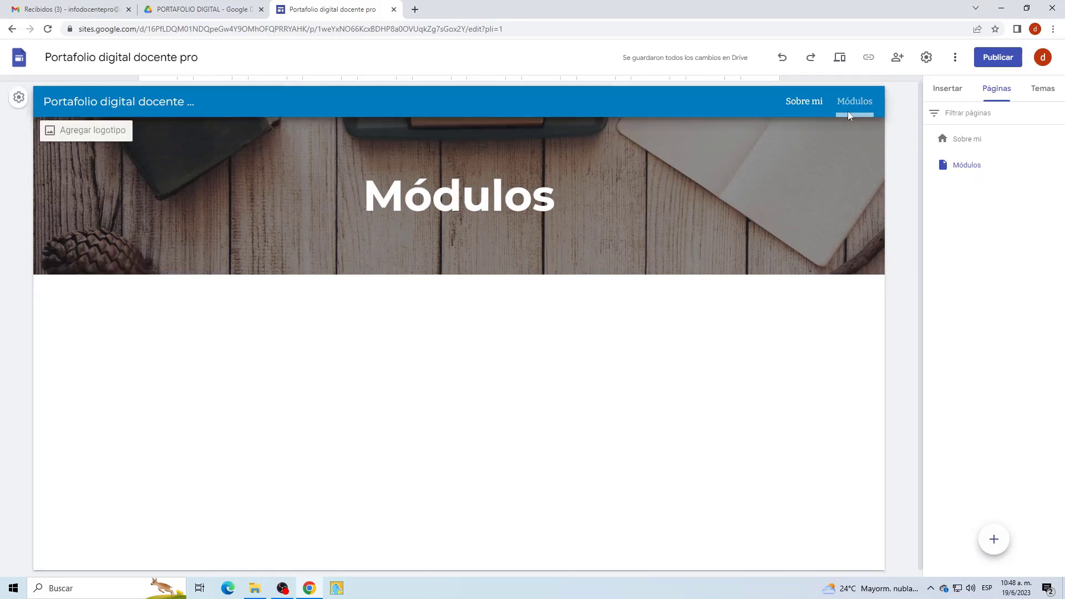
# - Add a subpage named "Módulo 1" under the Módulos page
pyautogui.click(971, 172)
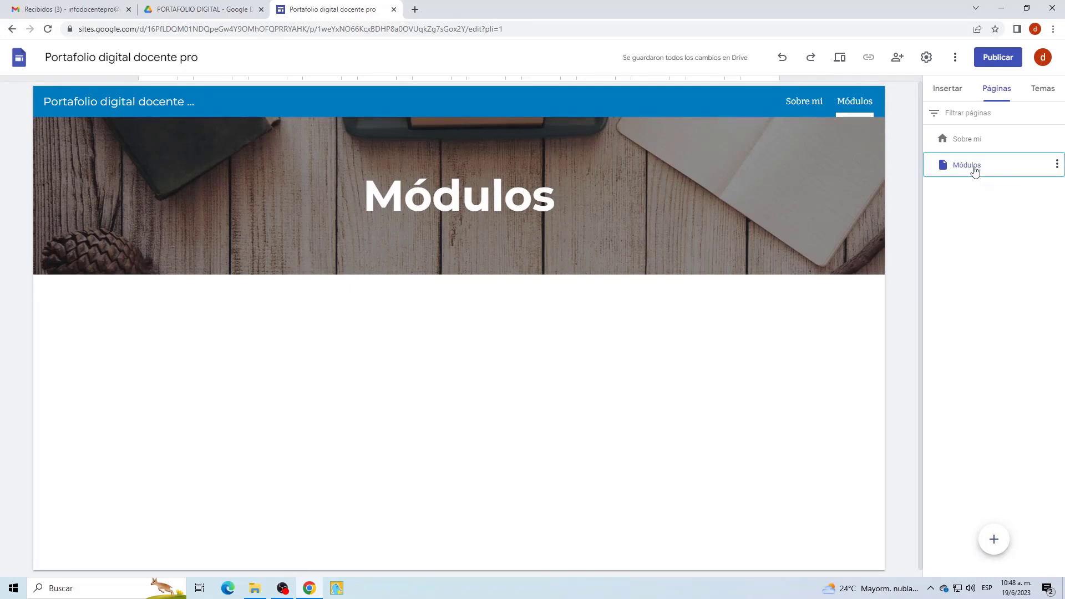
pyautogui.click(1058, 166)
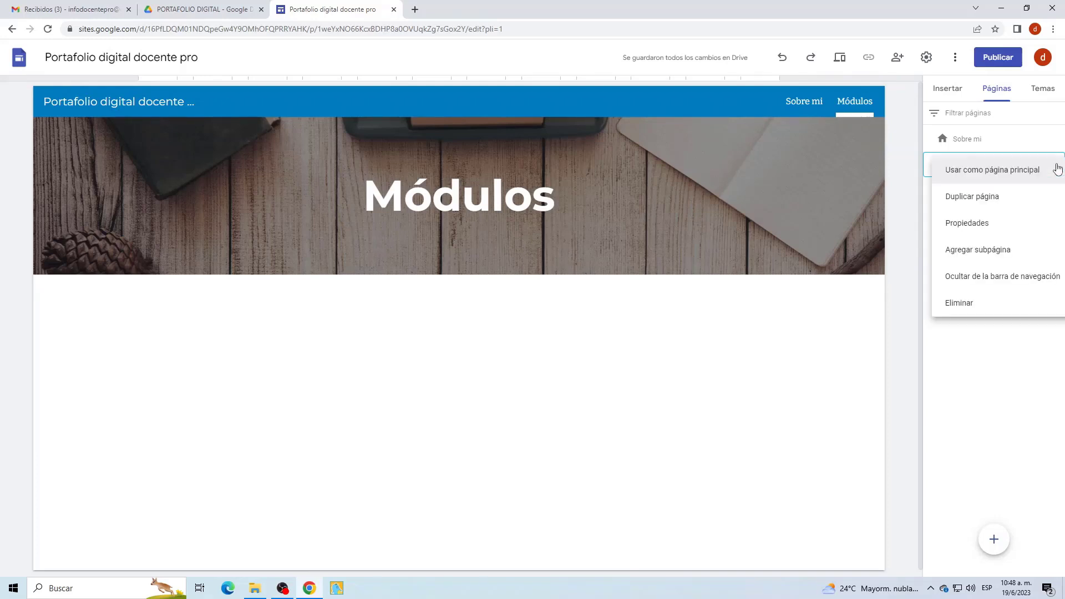
pyautogui.click(1018, 251)
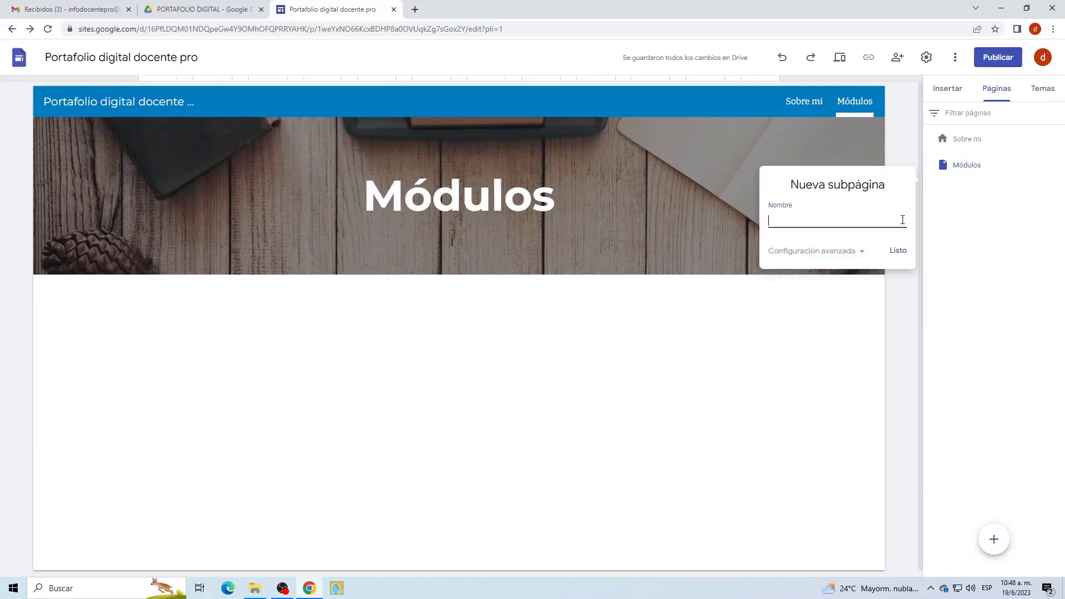
pyautogui.hotkey('ctrl', 'v')
pyautogui.click(895, 251)
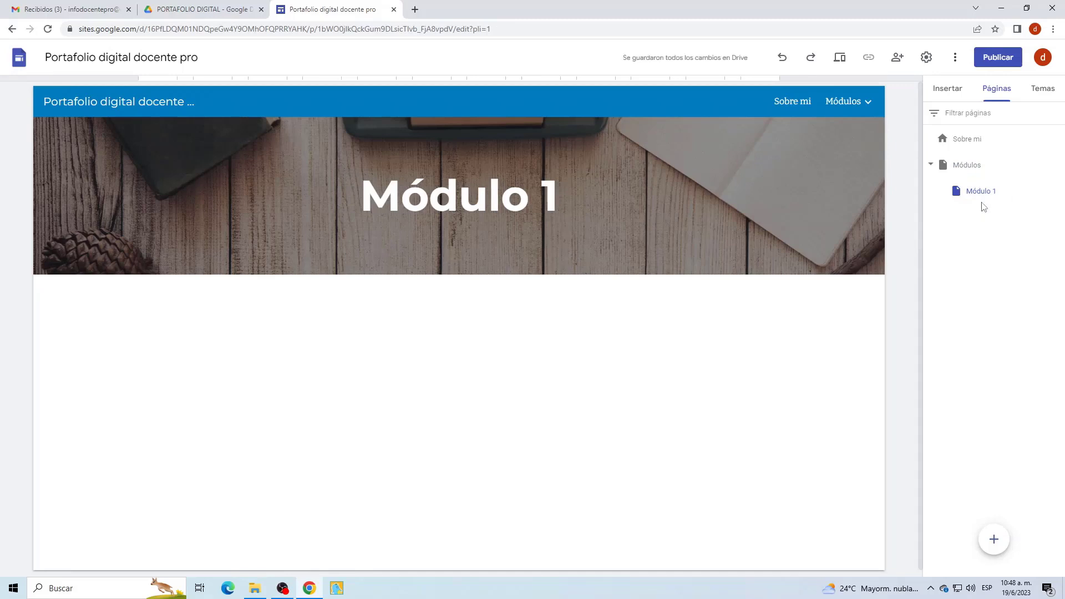
pyautogui.moveTo(876, 105)
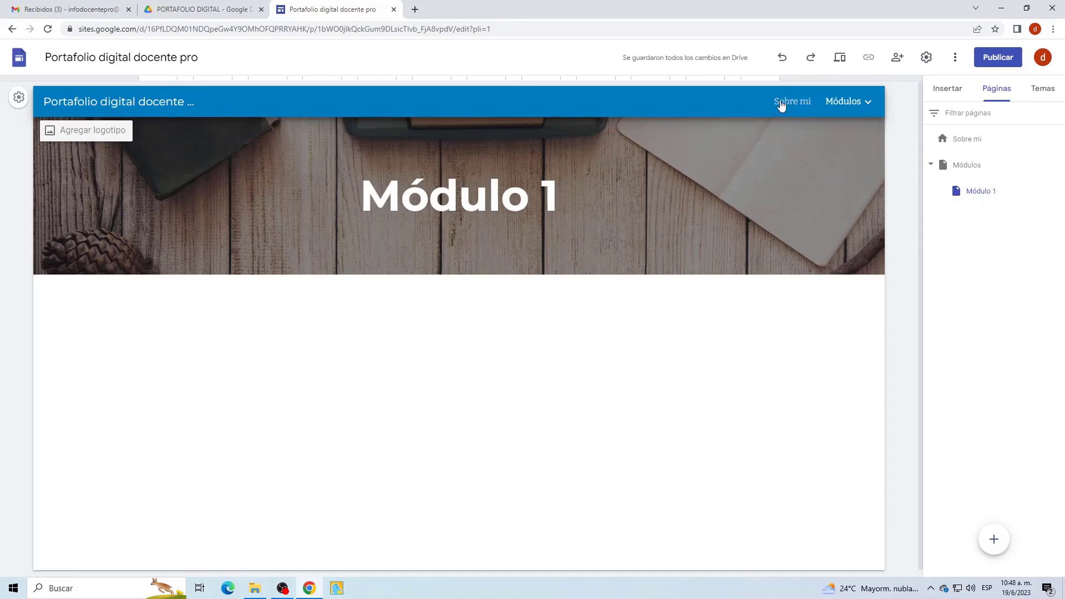
# - Add a subpage named "Módulo 2" under the Módulos page
pyautogui.click(975, 166)
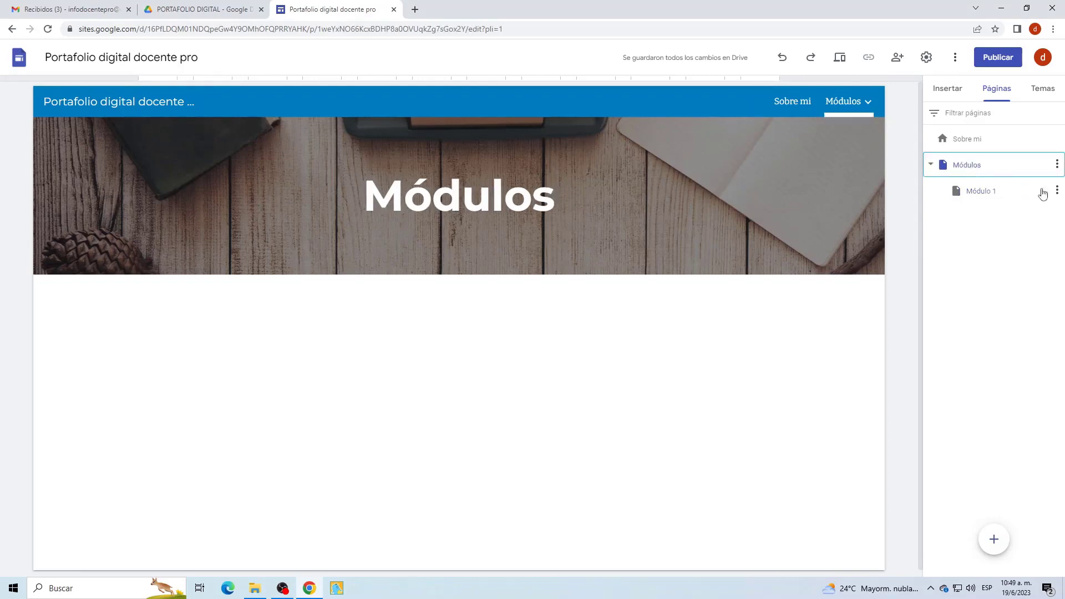
pyautogui.click(1056, 167)
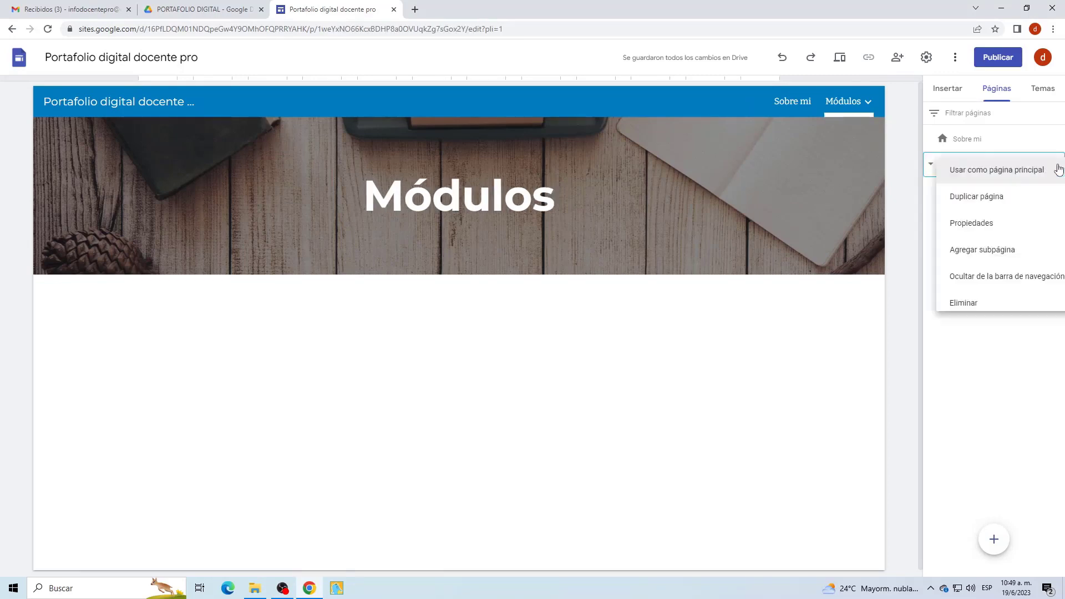
pyautogui.click(990, 249)
pyautogui.write('Módulo 2')
pyautogui.click(897, 276)
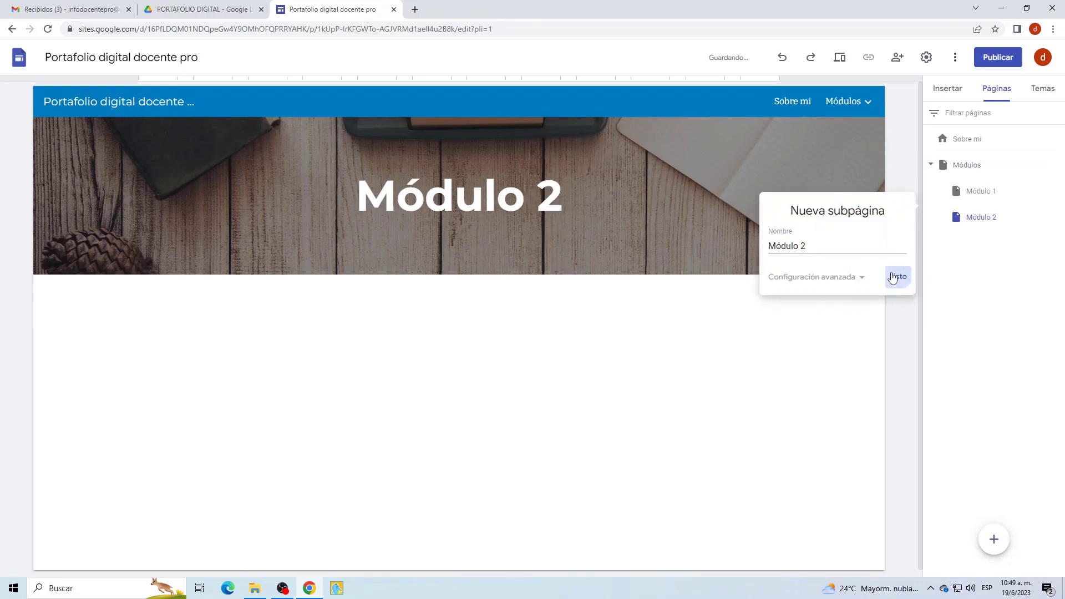
# - Add the subpages "Módulo 3", "Módulo 4" and "Módulo 5" under the Módulos page
pyautogui.click(985, 165)
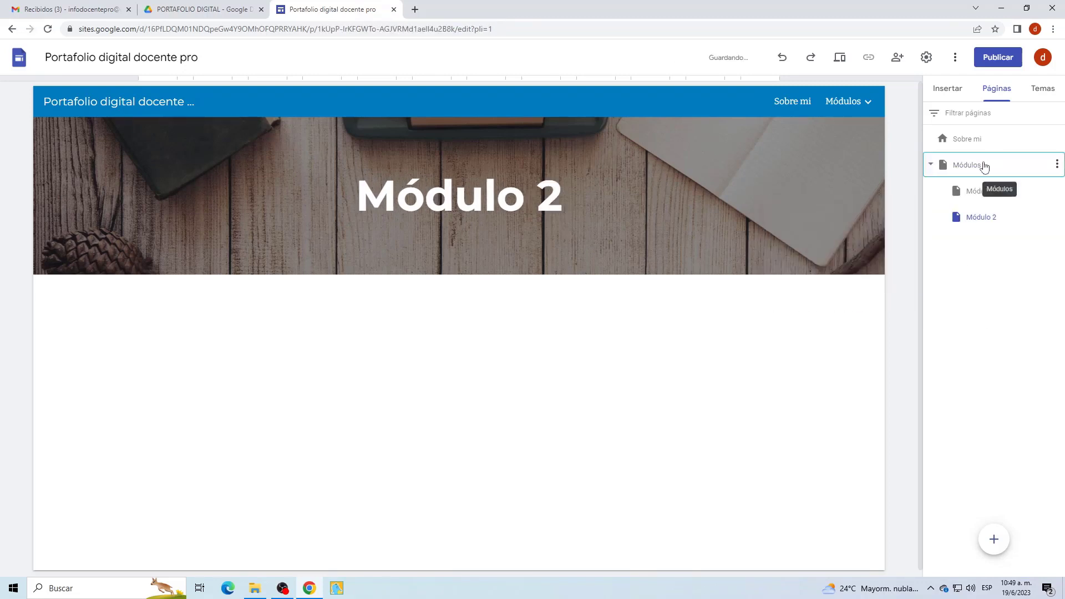
pyautogui.click(1057, 165)
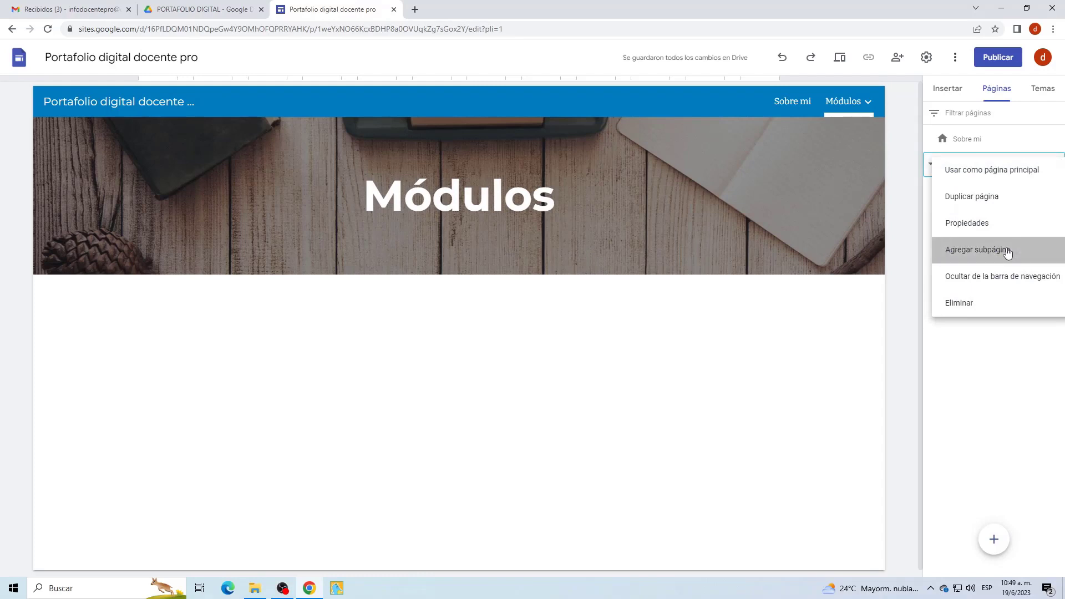
pyautogui.click(1007, 250)
pyautogui.write('Módulo 3')
pyautogui.click(895, 304)
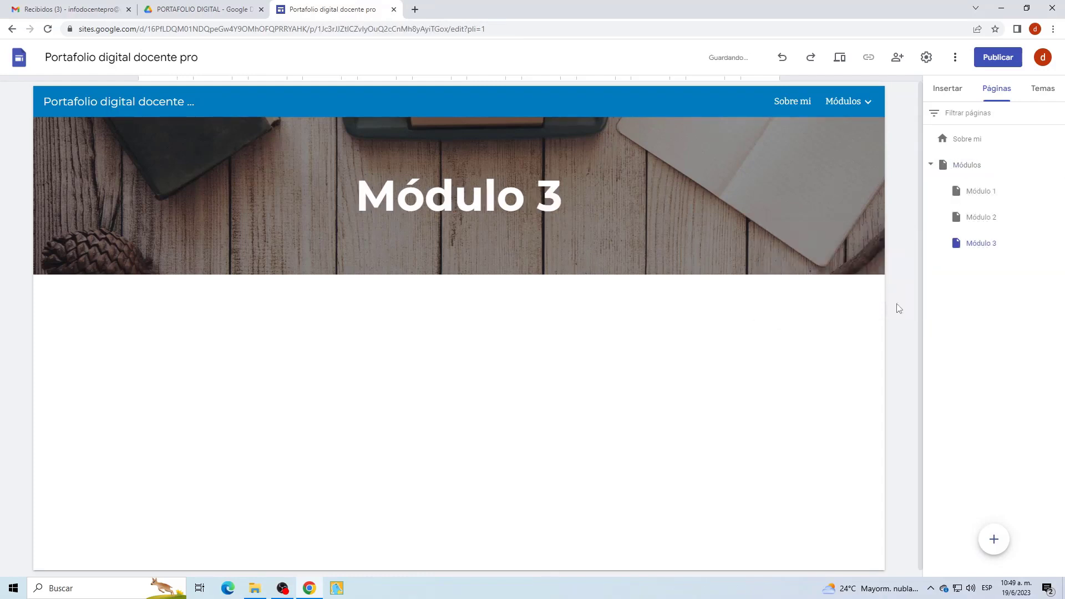
pyautogui.rightClick(977, 167)
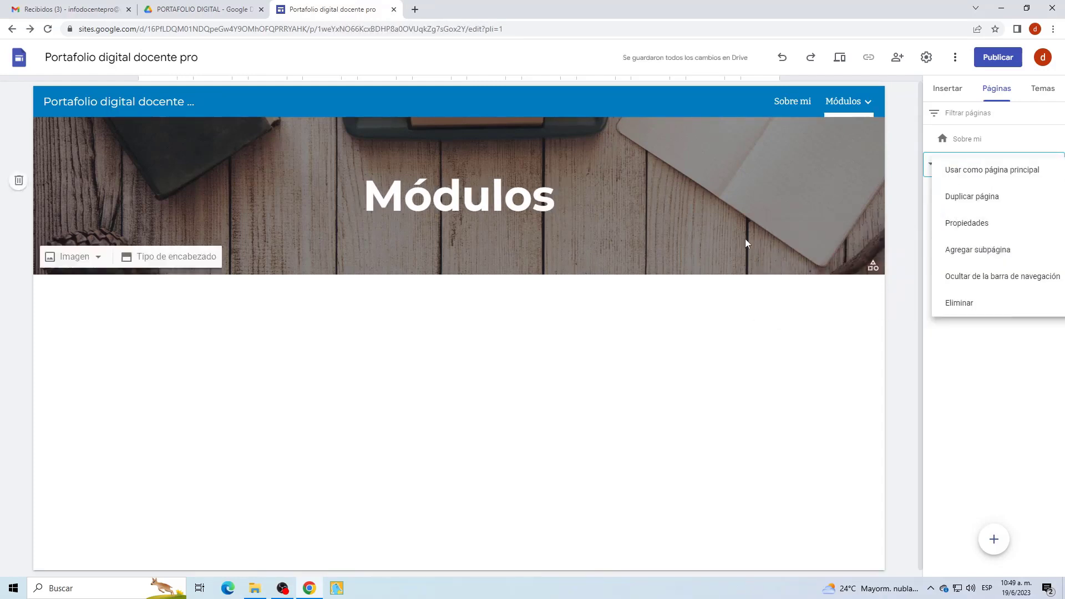
pyautogui.press('Return')
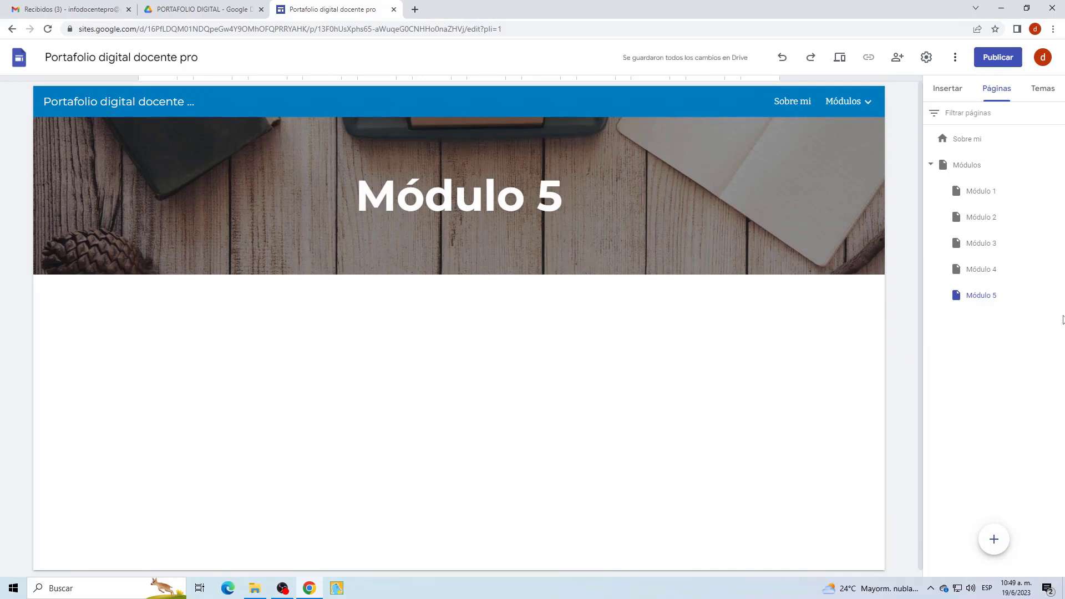
# - Collapse the Módulos subpages in the page list and open the Sobre mi page
pyautogui.click(980, 196)
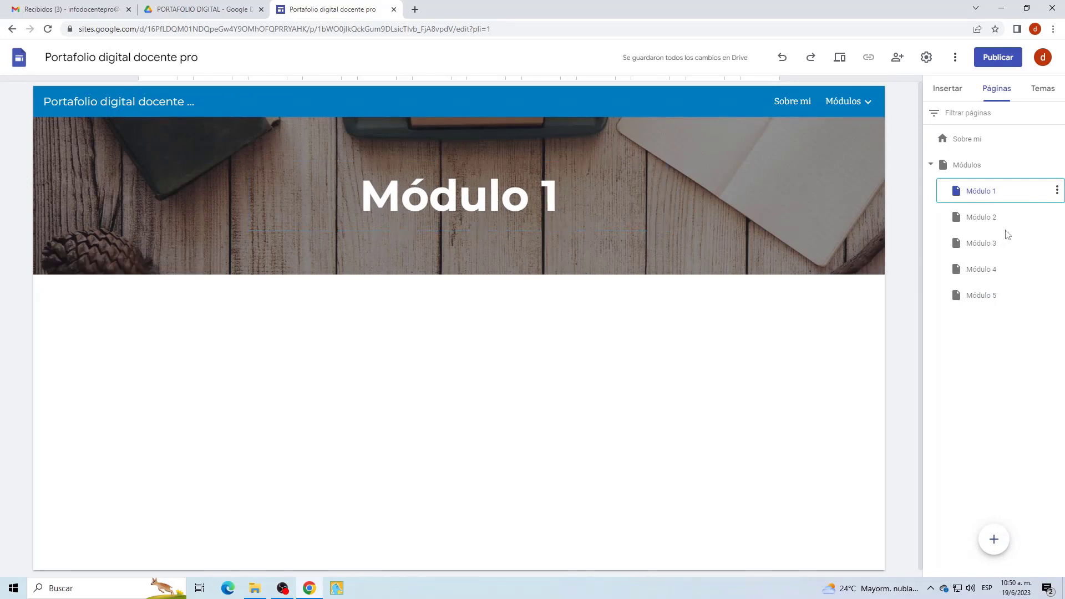
pyautogui.click(930, 165)
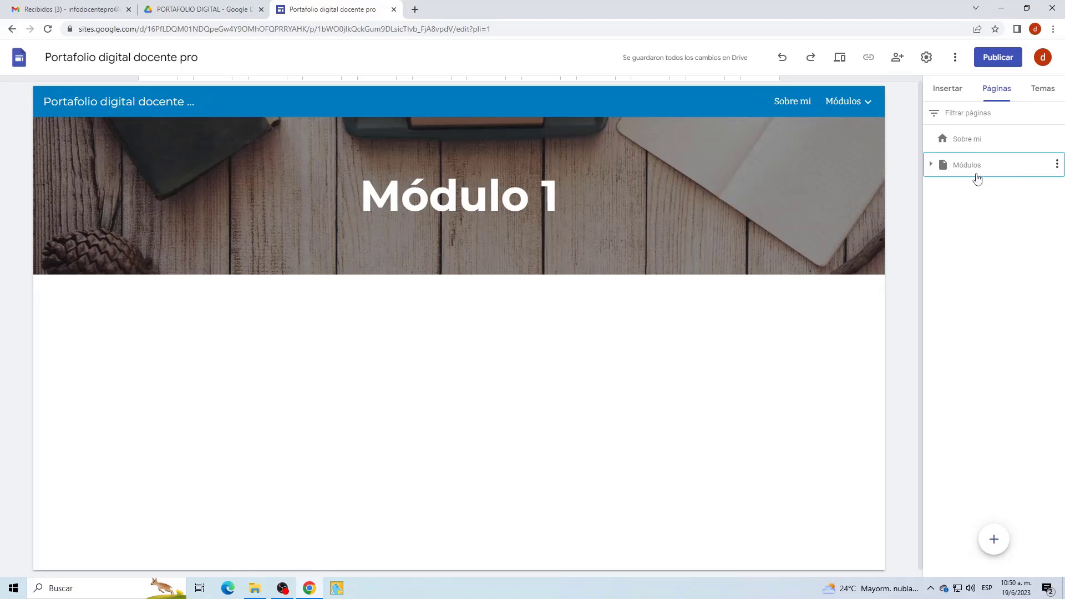
pyautogui.click(973, 141)
pyautogui.click(968, 140)
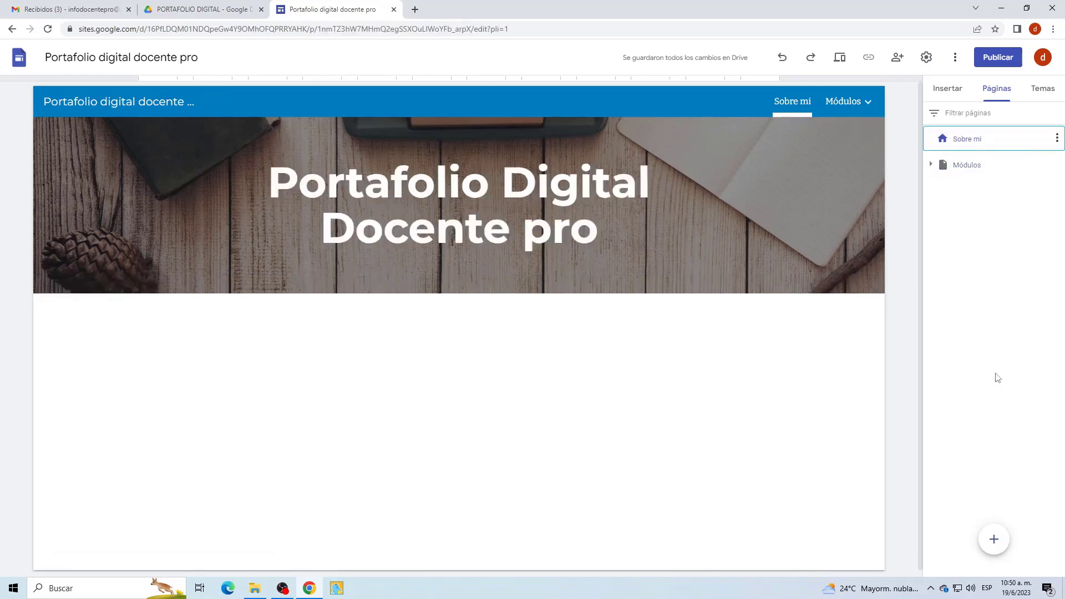
# - Add a new top-level page named "Recursos" to the site
pyautogui.moveTo(994, 539)
pyautogui.click(994, 540)
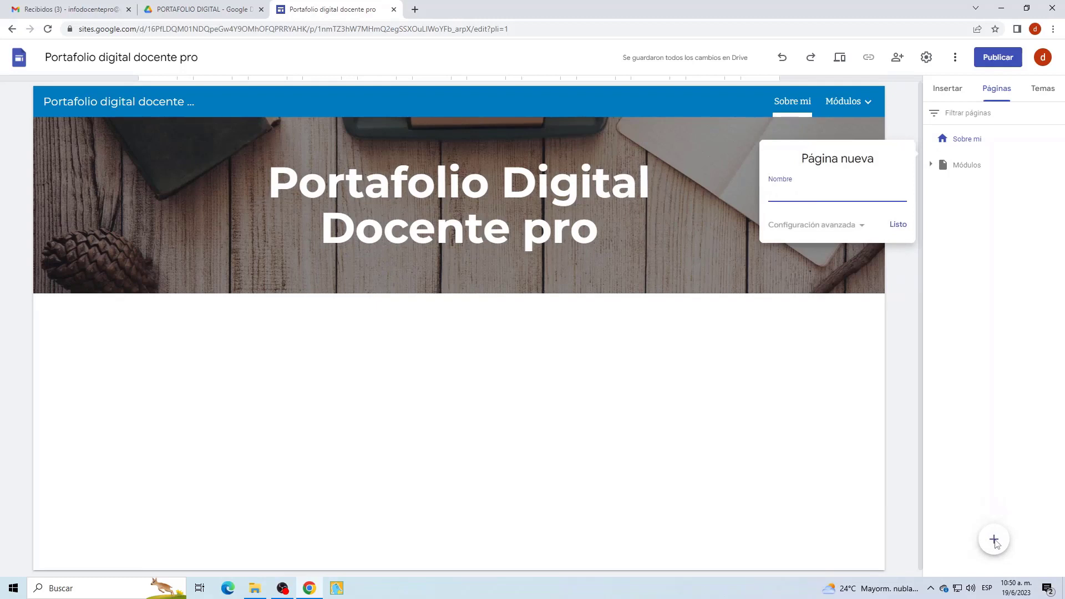
pyautogui.write('Recursos')
pyautogui.click(897, 224)
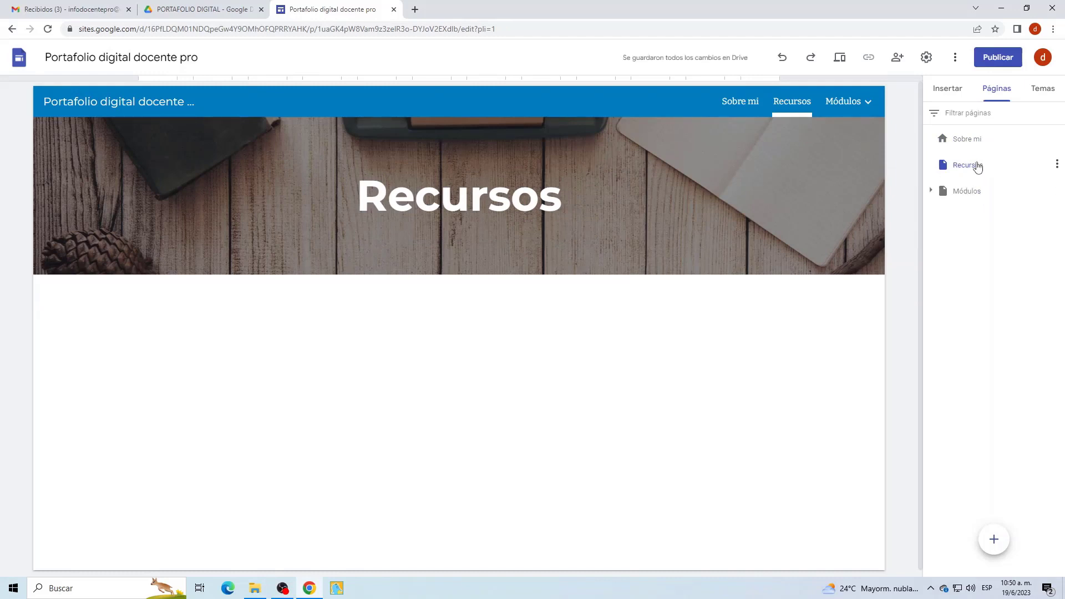
# - Move the Recursos page below Módulos in the page order and expand the Módulos subpages
pyautogui.moveTo(978, 165)
pyautogui.mouseDown()
pyautogui.moveTo(986, 190)
pyautogui.moveTo(971, 229)
pyautogui.moveTo(974, 154)
pyautogui.mouseUp()
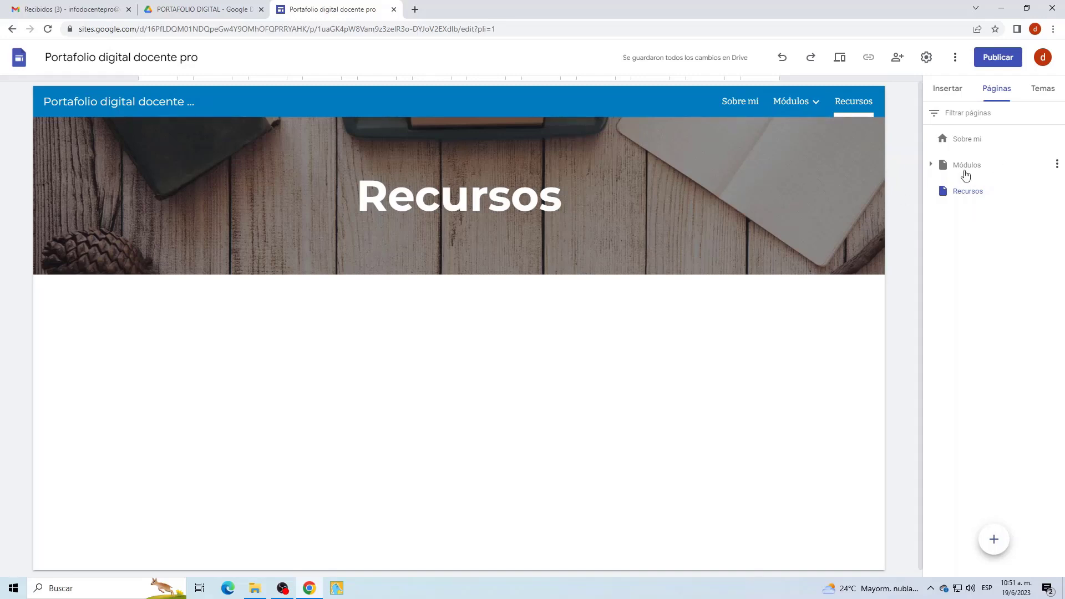
pyautogui.click(931, 165)
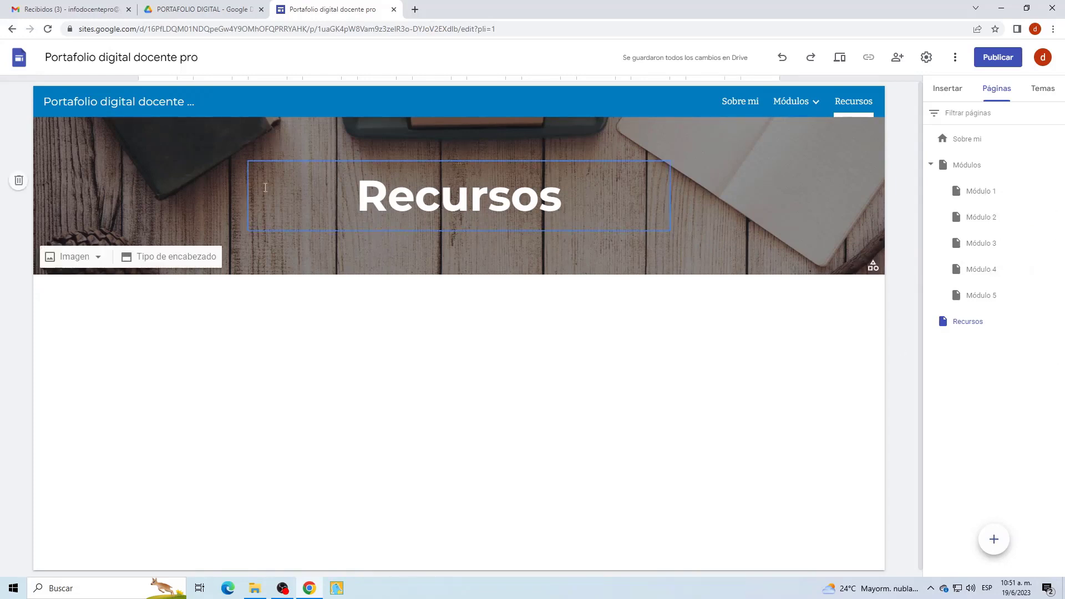
# - Switch to Google Drive and create a folder named "Módulos" inside the PORTAFOLIO DIGITAL folder
pyautogui.click(193, 11)
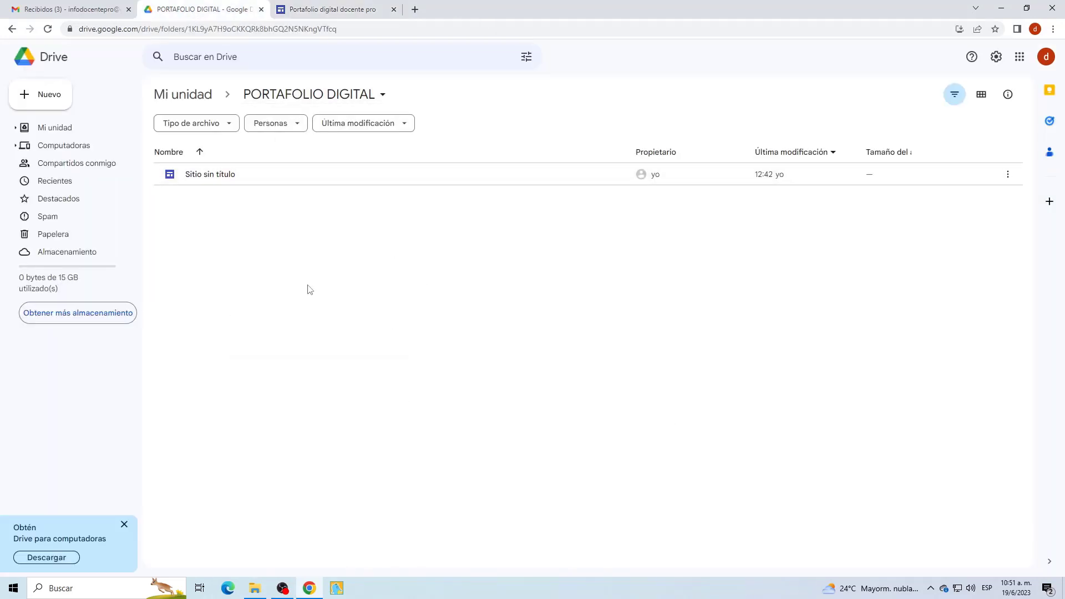
pyautogui.rightClick(273, 305)
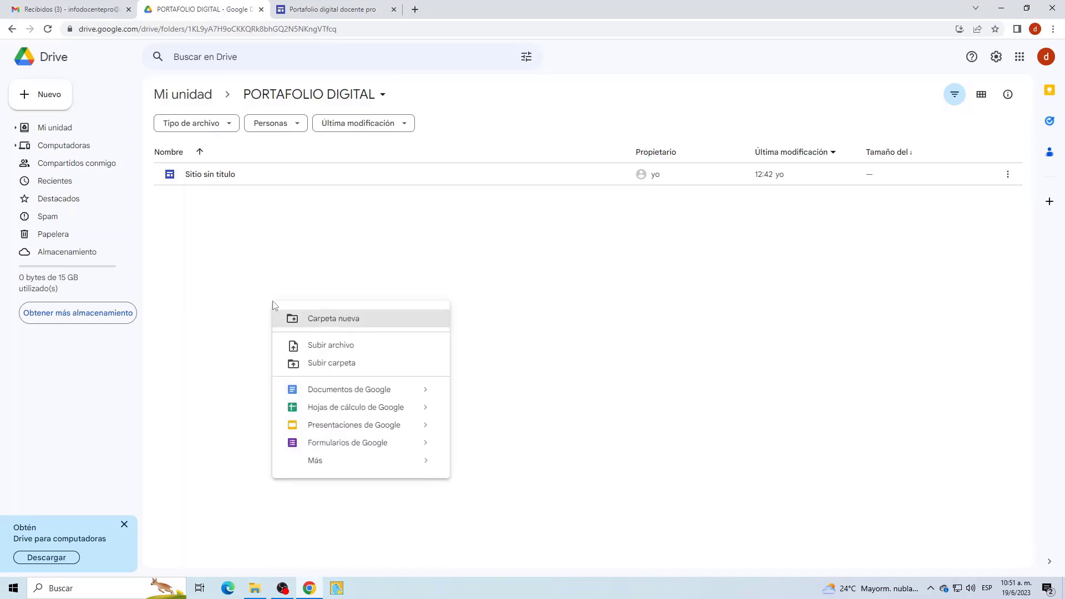
pyautogui.click(300, 242)
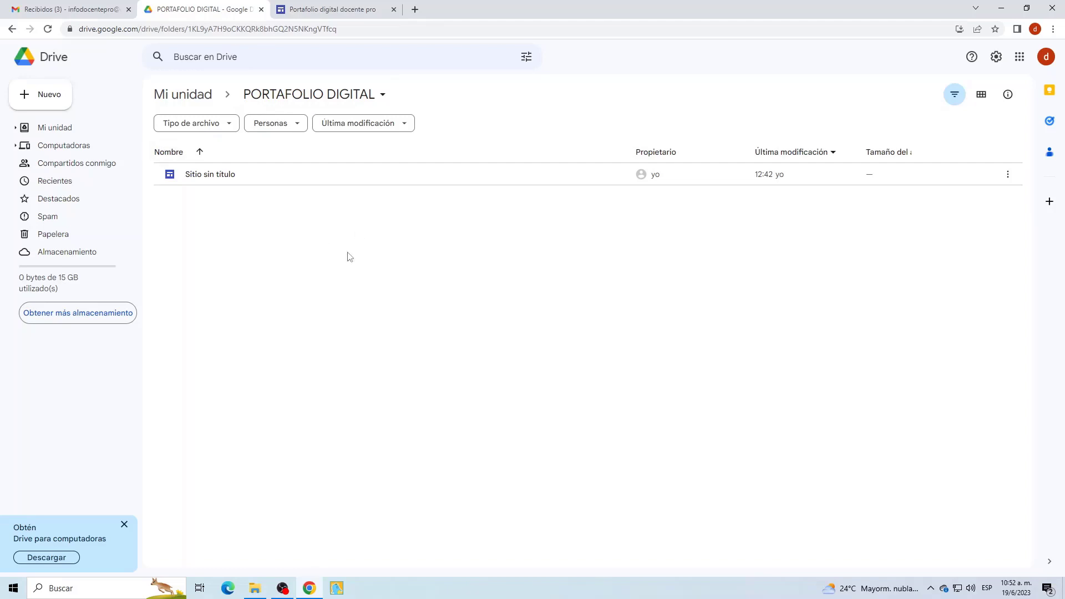
pyautogui.rightClick(272, 273)
pyautogui.click(344, 294)
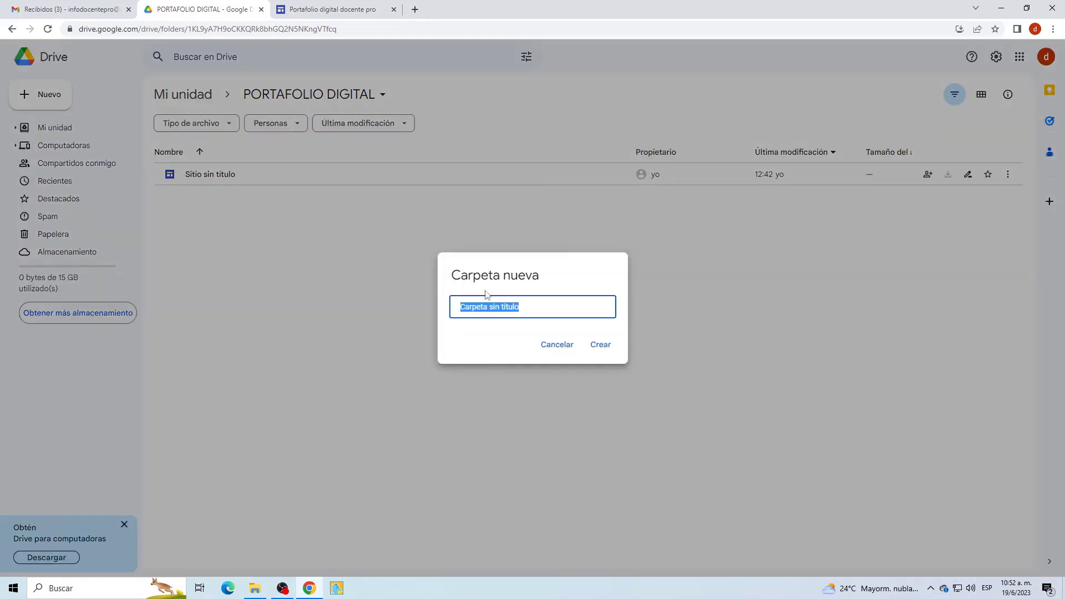
pyautogui.write('Módulos')
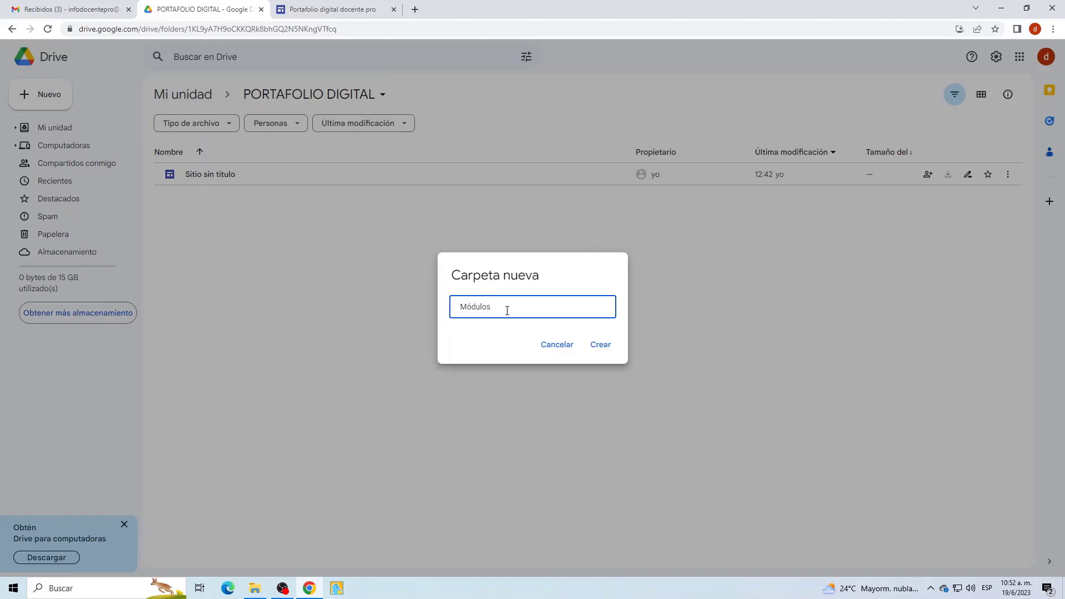
pyautogui.click(599, 347)
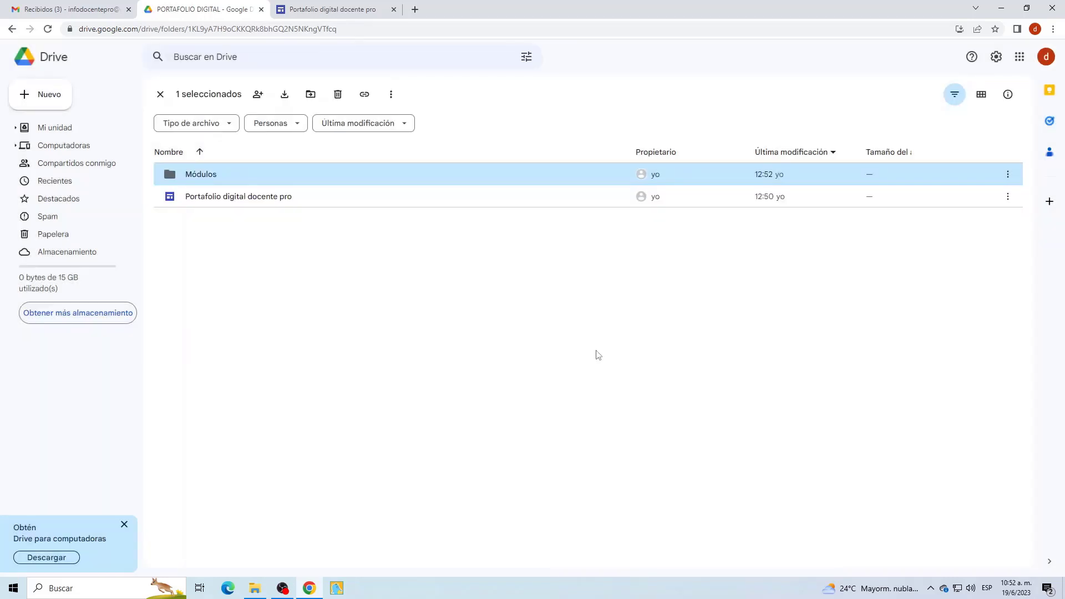
# - Open the Módulos folder and create a subfolder named "Módulo 1" in it
pyautogui.doubleClick(223, 173)
pyautogui.rightClick(249, 268)
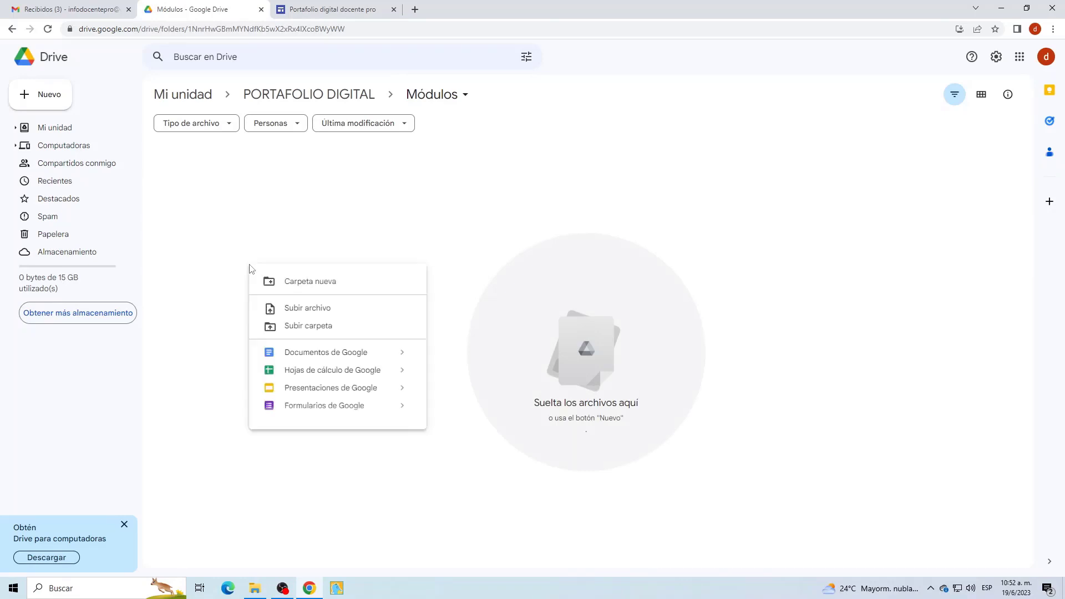
pyautogui.click(323, 279)
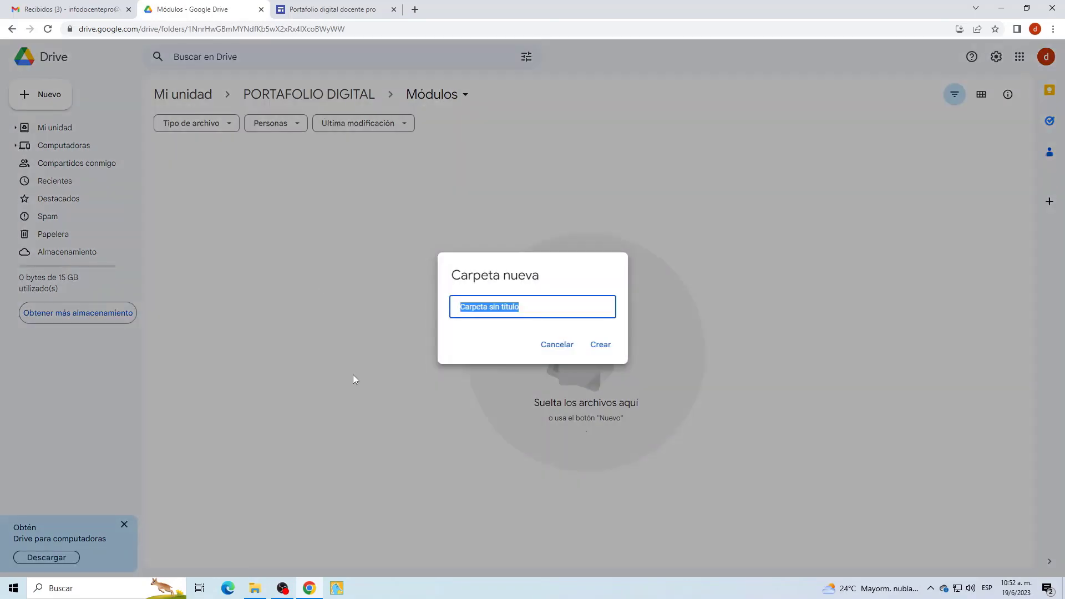
pyautogui.write('Módulos 2')
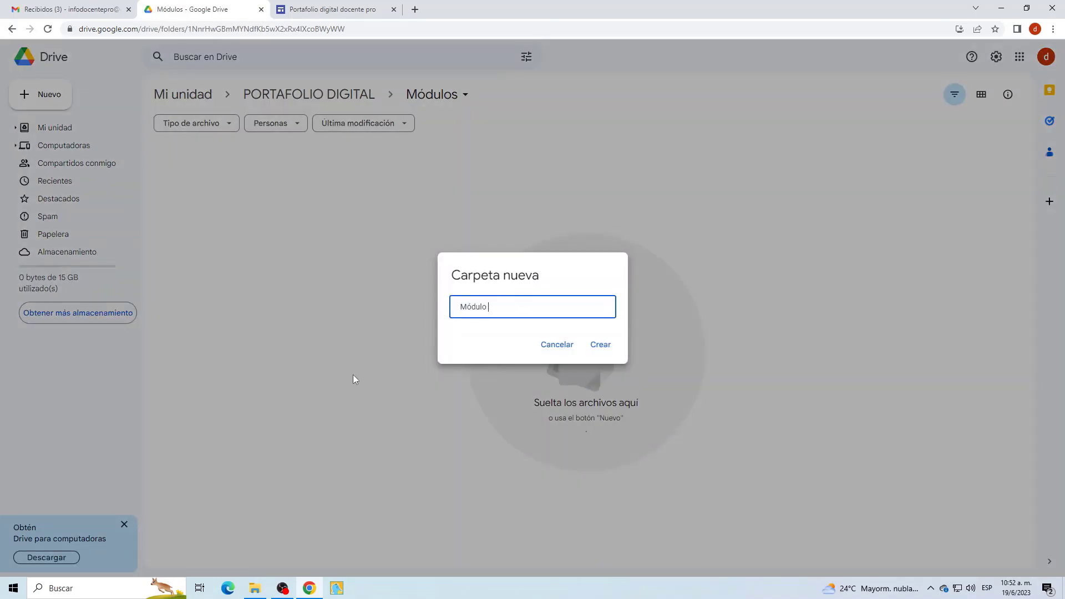
pyautogui.press('BackSpace')
pyautogui.write('1')
pyautogui.click(599, 345)
# - Check the site's module pages, and create the subfolders "Módulo 2" and "Módulo 3" in the Drive folder Módulos
pyautogui.hotkey('ctrl', 'Tab')
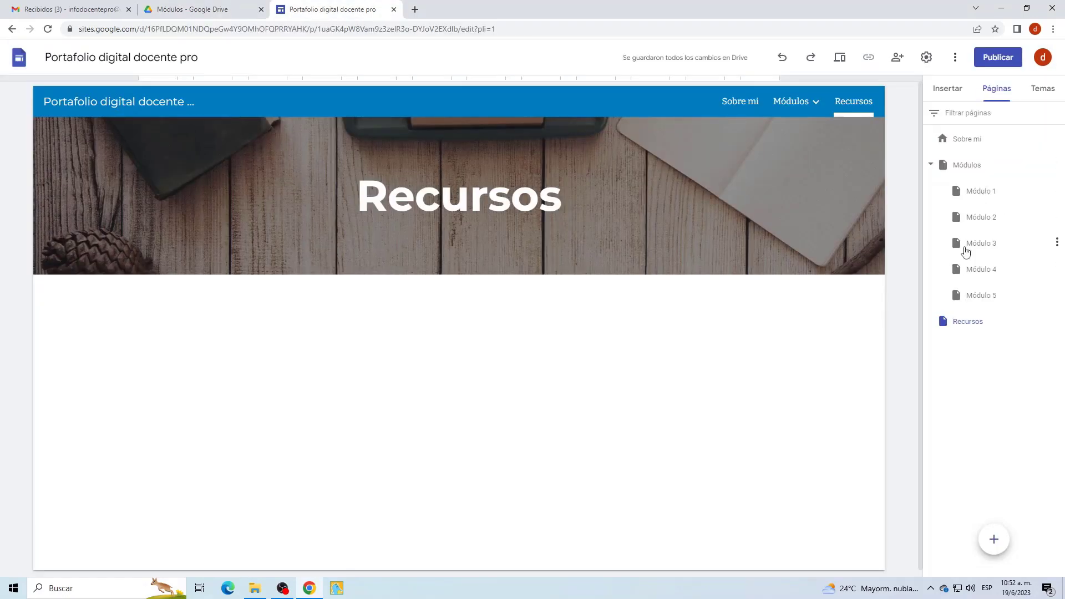
pyautogui.click(229, 11)
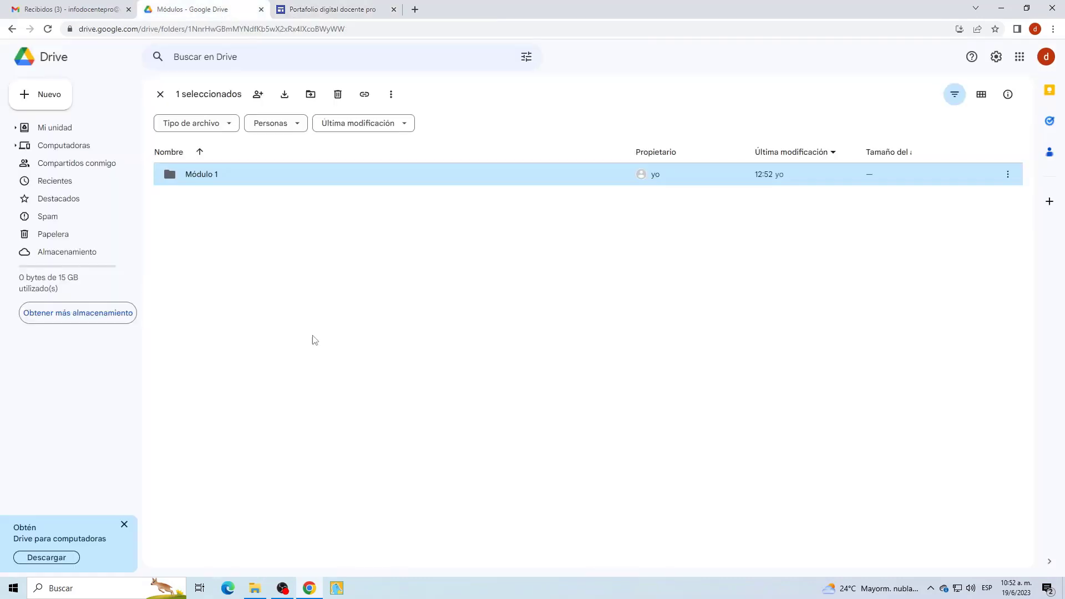
pyautogui.rightClick(243, 279)
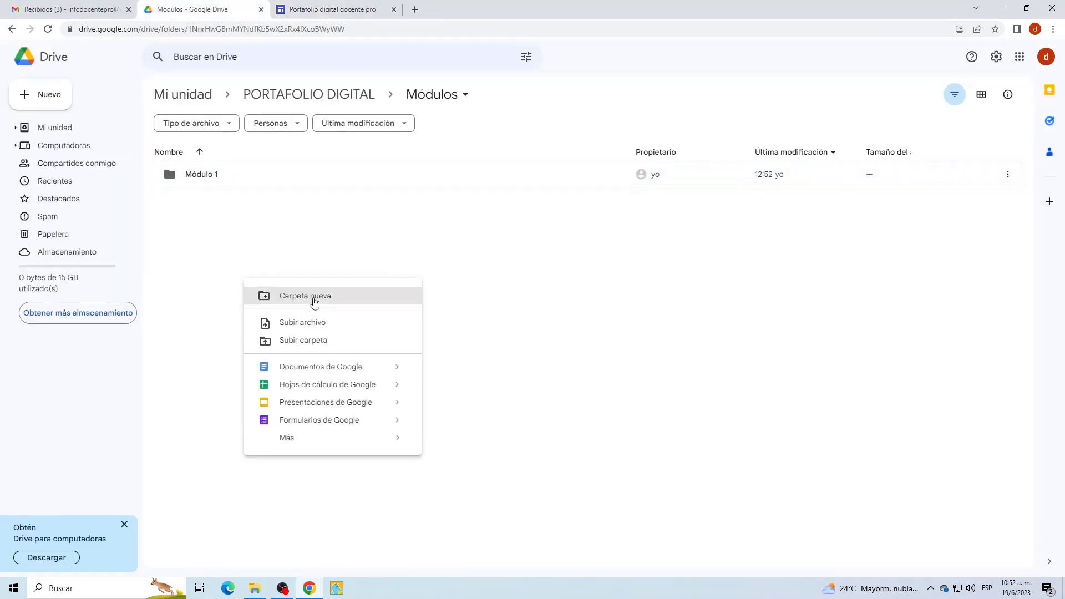
pyautogui.click(315, 295)
pyautogui.write('Módulo 2')
pyautogui.click(601, 344)
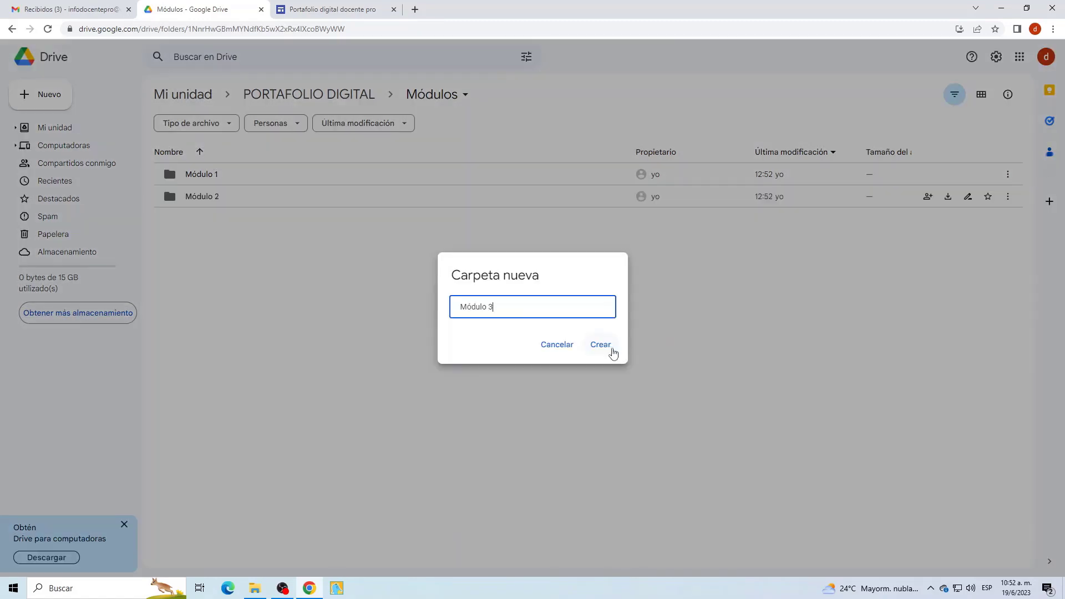
pyautogui.click(601, 344)
# - Create a subfolder named "Módulo 4" in the Módulos folder
pyautogui.rightClick(307, 344)
pyautogui.click(383, 359)
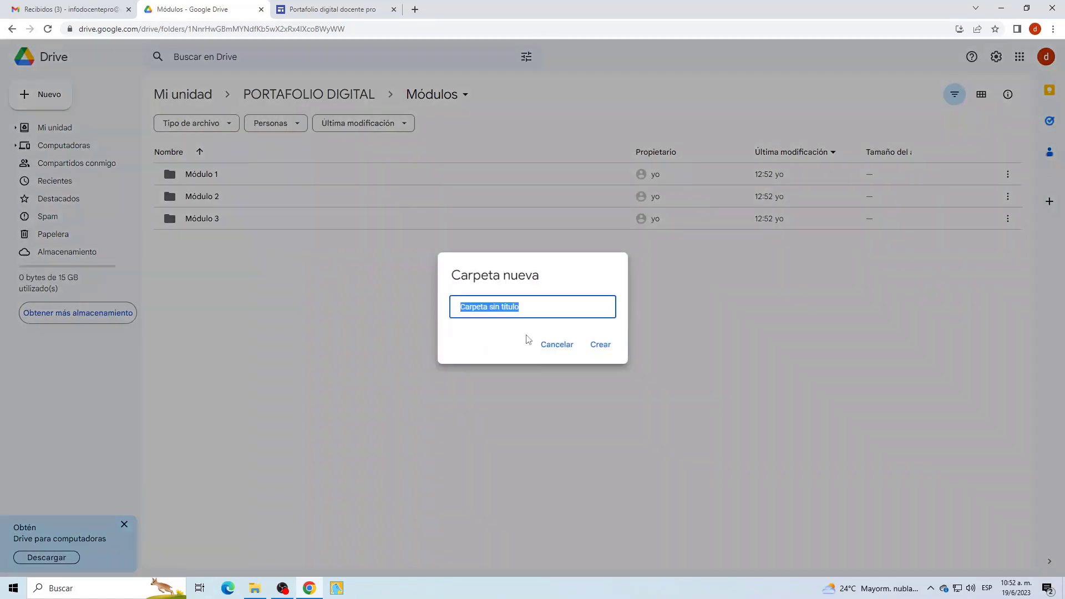
pyautogui.write('Módulos')
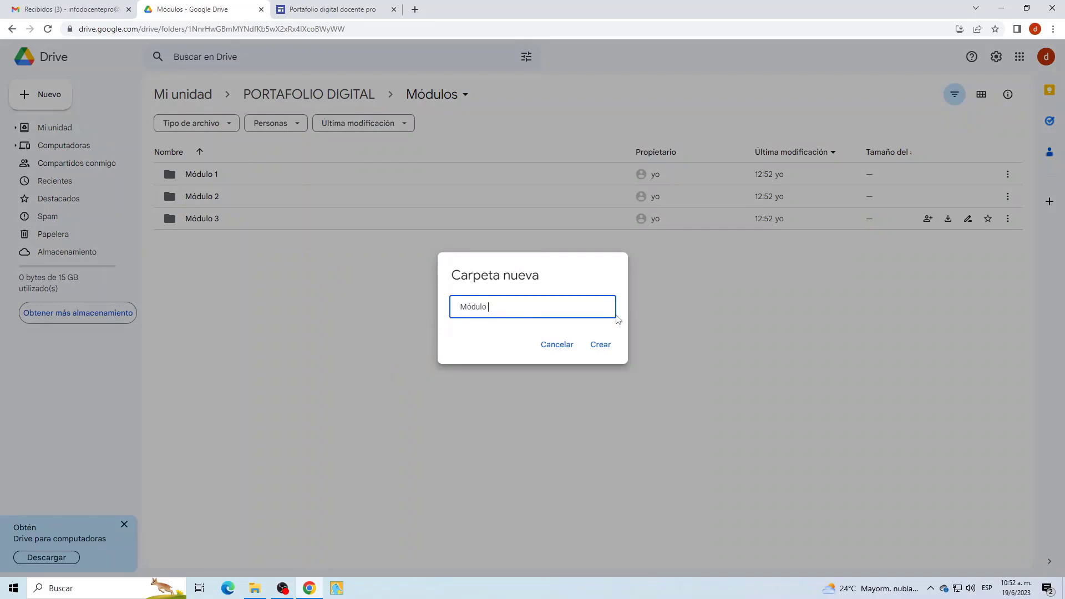
pyautogui.click(603, 349)
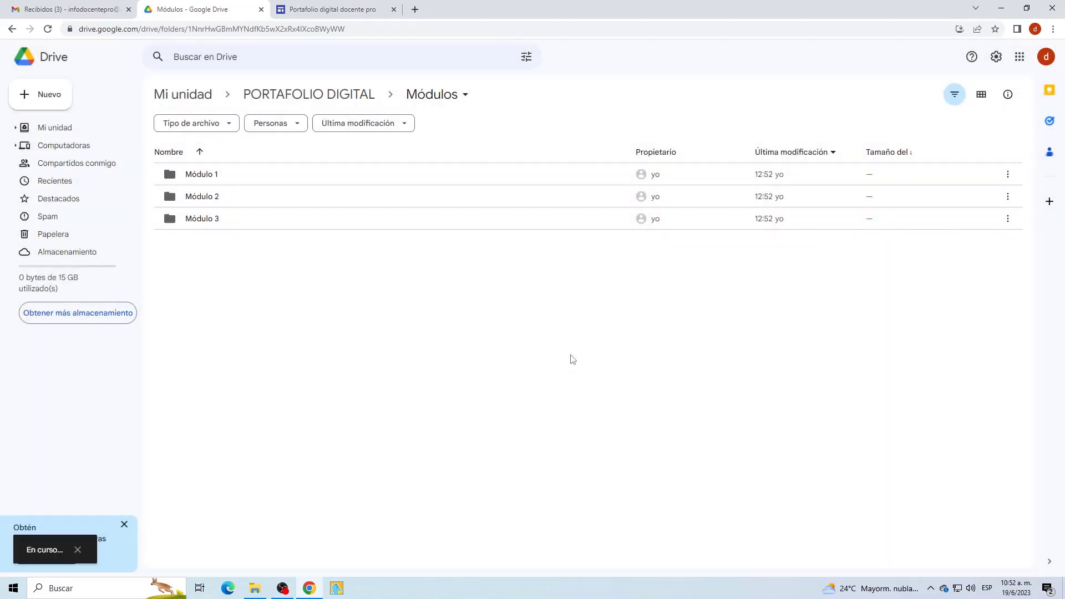
# - Create a subfolder named "Módulo 5" in the Módulos folder
pyautogui.rightClick(280, 361)
pyautogui.click(348, 376)
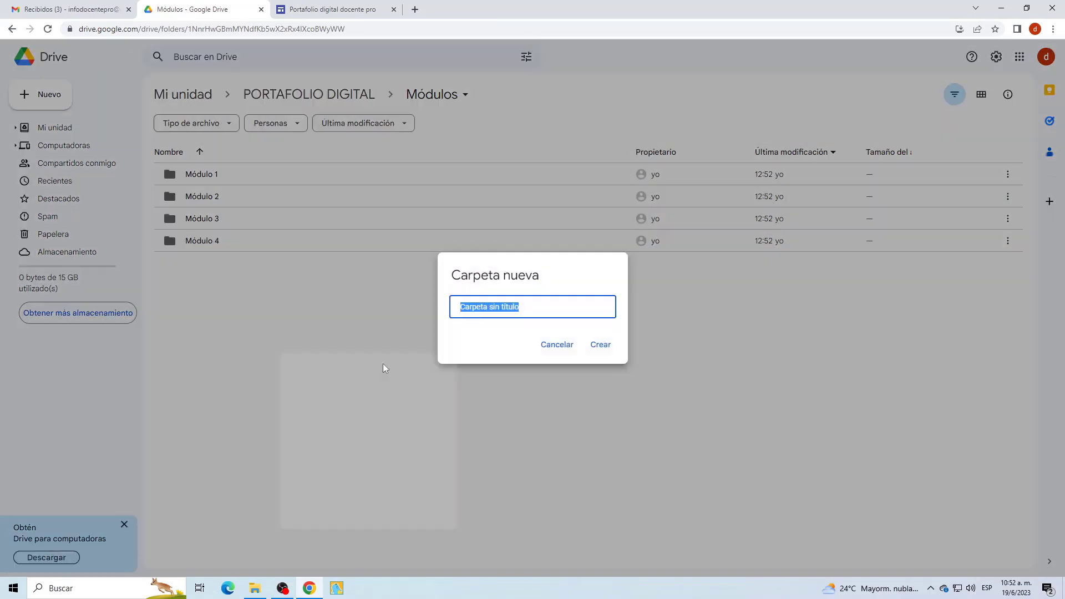
pyautogui.write('Módulos')
pyautogui.press('BackSpace')
pyautogui.write('5')
pyautogui.click(598, 345)
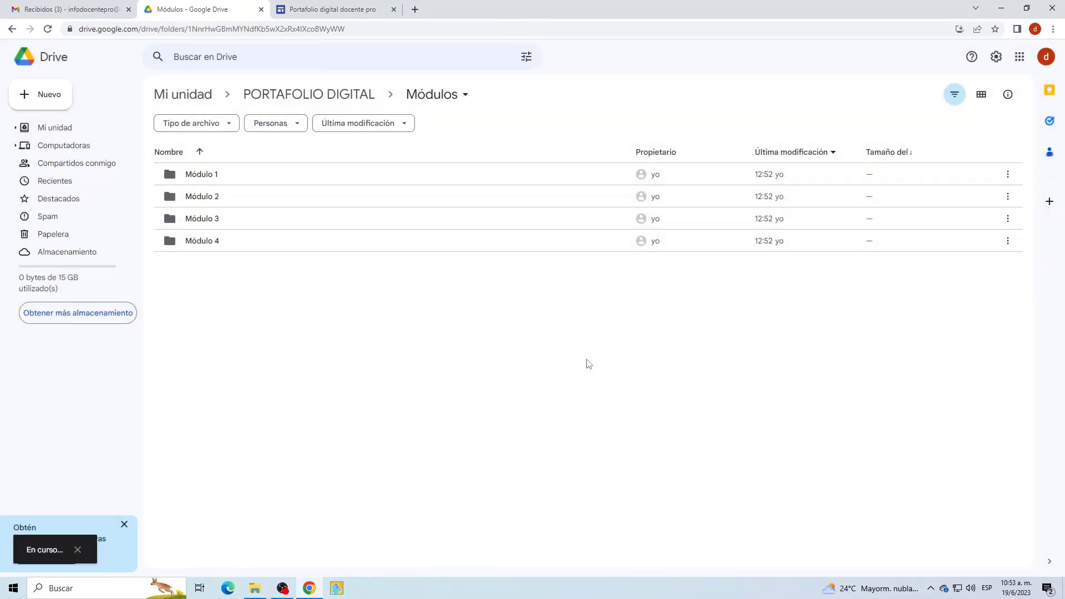
# - Check the site's page list, return to the PORTAFOLIO DIGITAL folder in Drive and create a folder named "Recursos" there
pyautogui.click(366, 17)
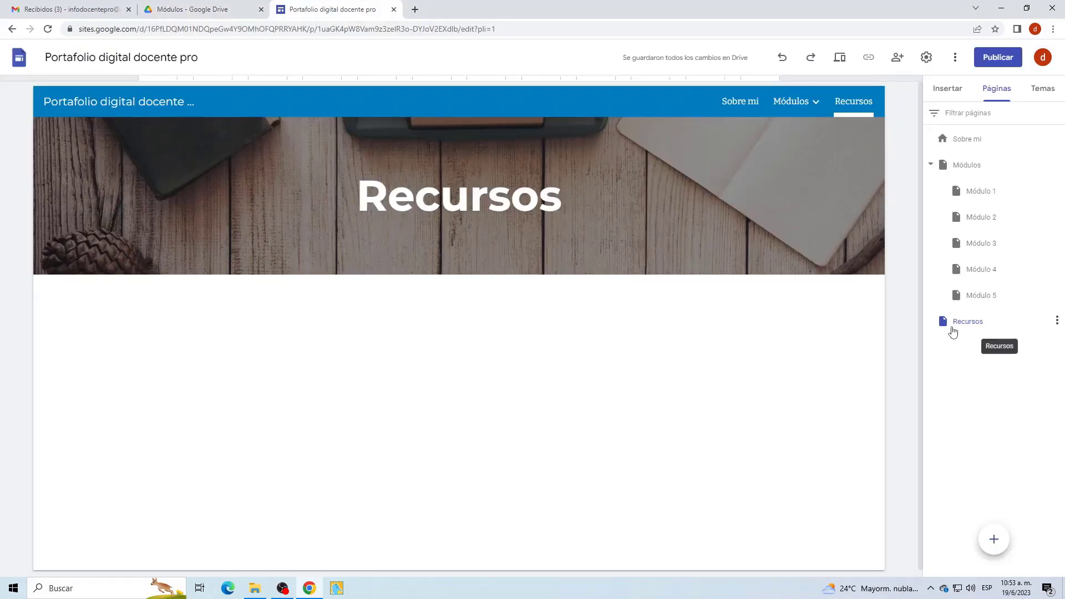
pyautogui.hotkey('ctrl', 'shift', 'Tab')
pyautogui.rightClick(258, 305)
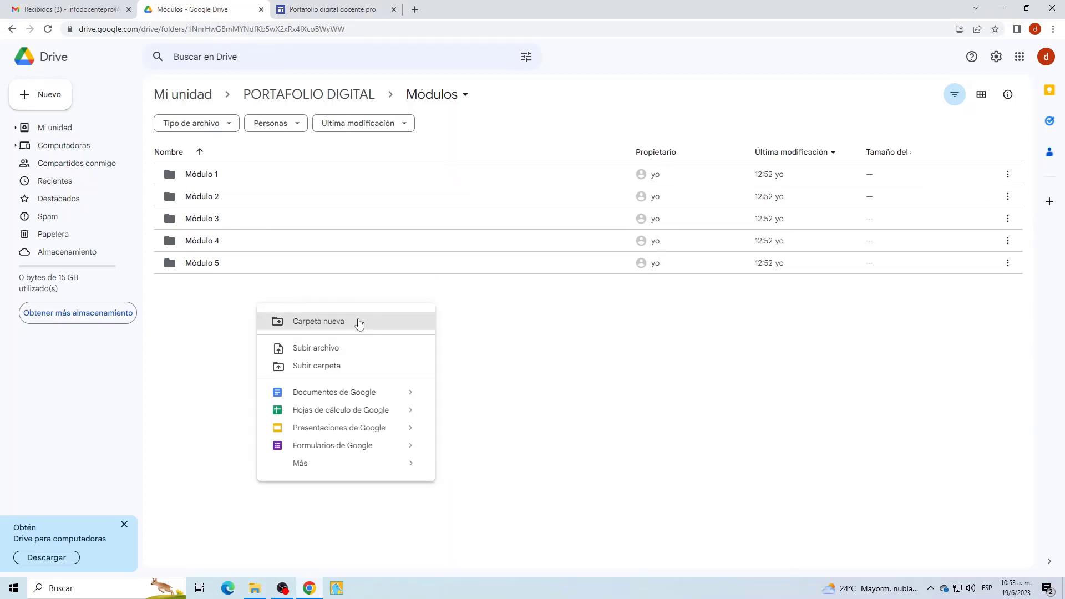
pyautogui.click(313, 96)
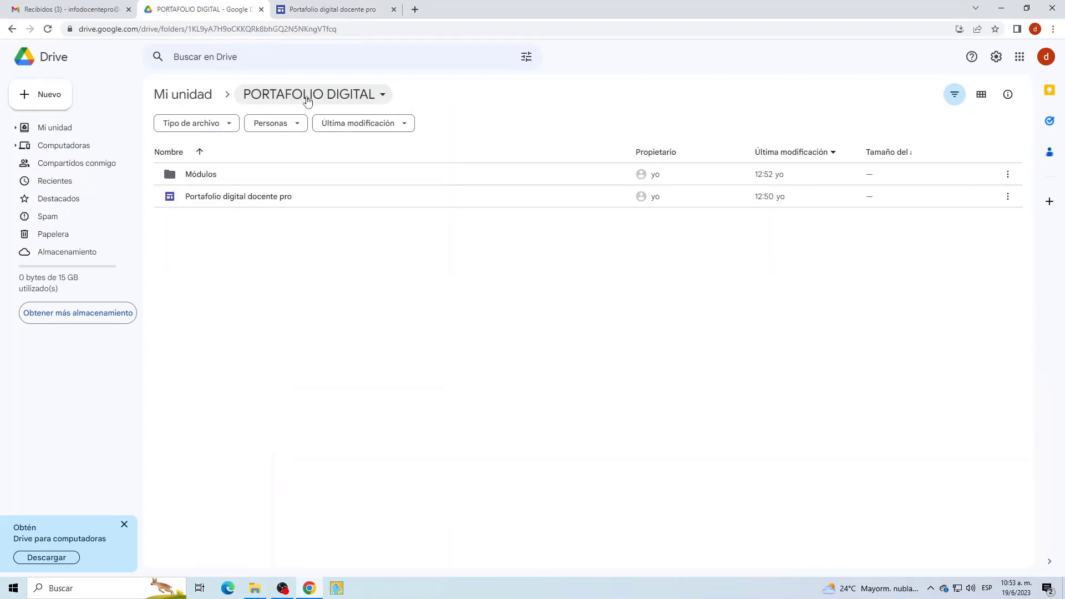
pyautogui.rightClick(256, 325)
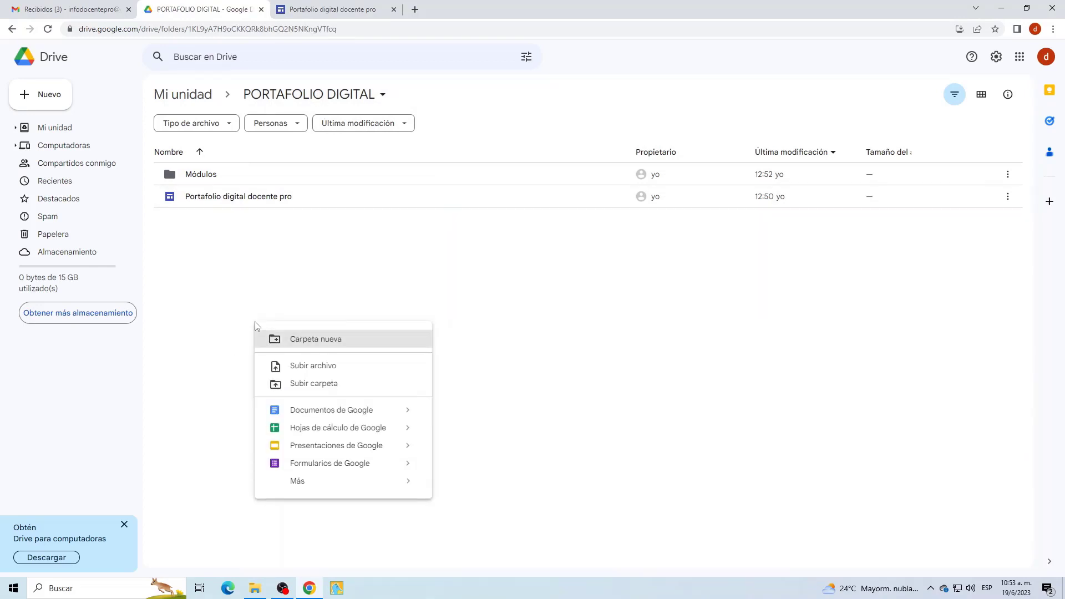
pyautogui.click(340, 344)
pyautogui.write('Recursos')
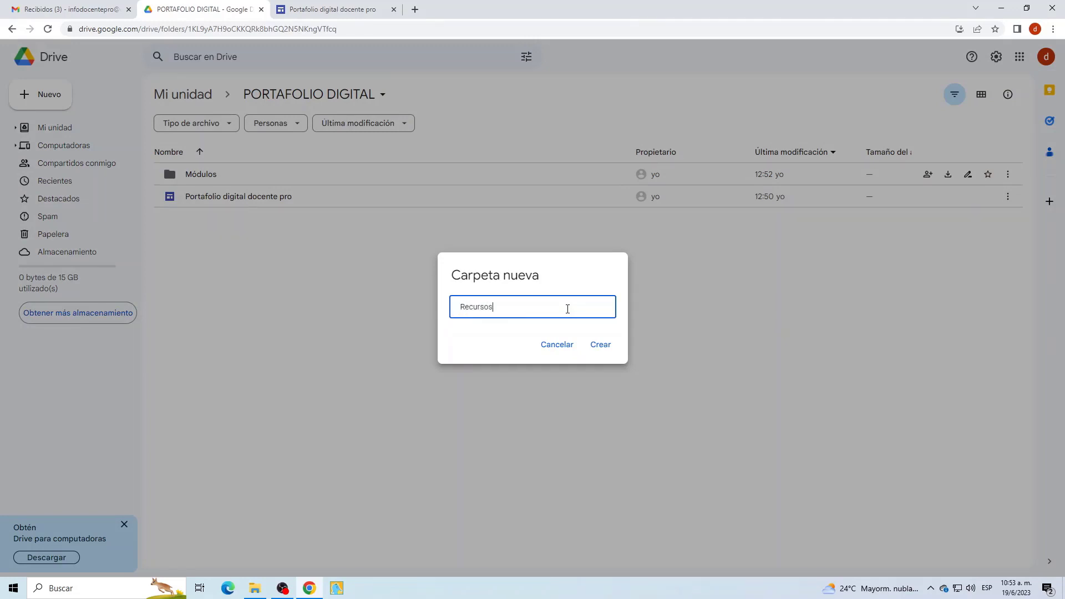
pyautogui.click(599, 345)
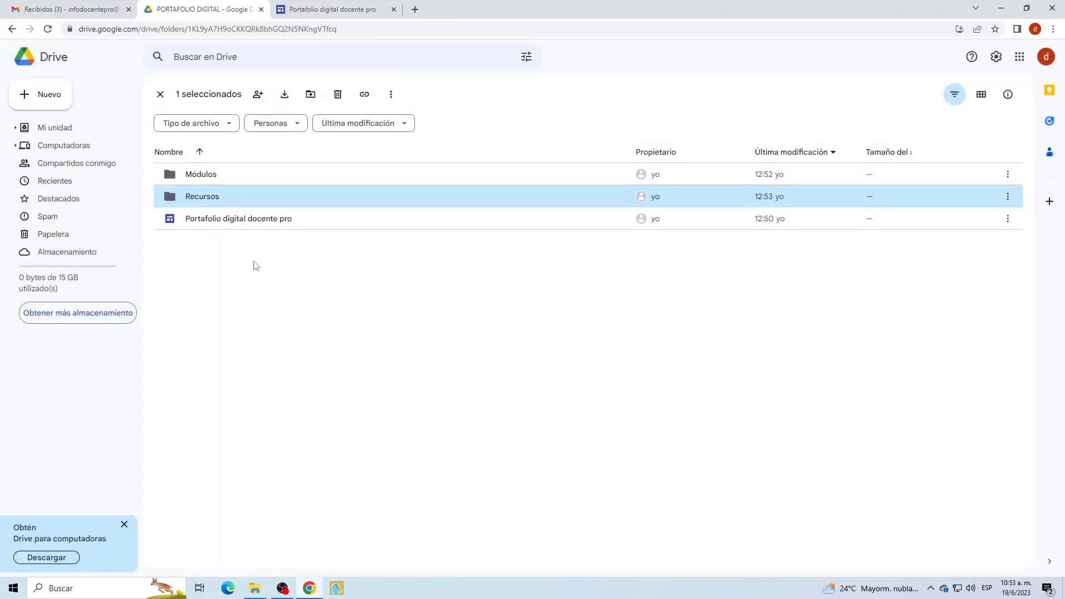
pyautogui.click(212, 182)
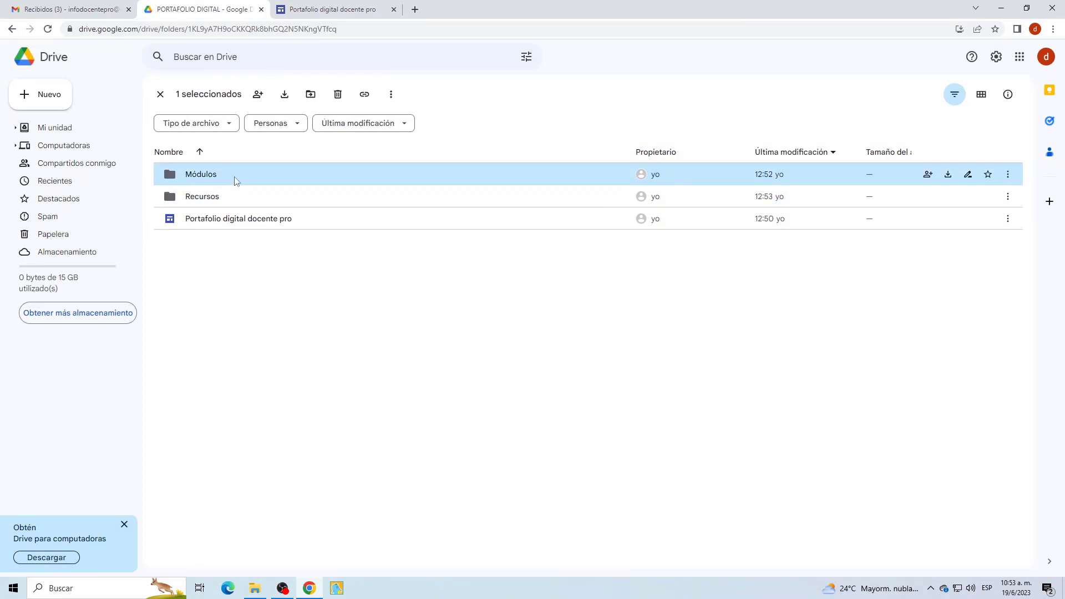
pyautogui.click(219, 200)
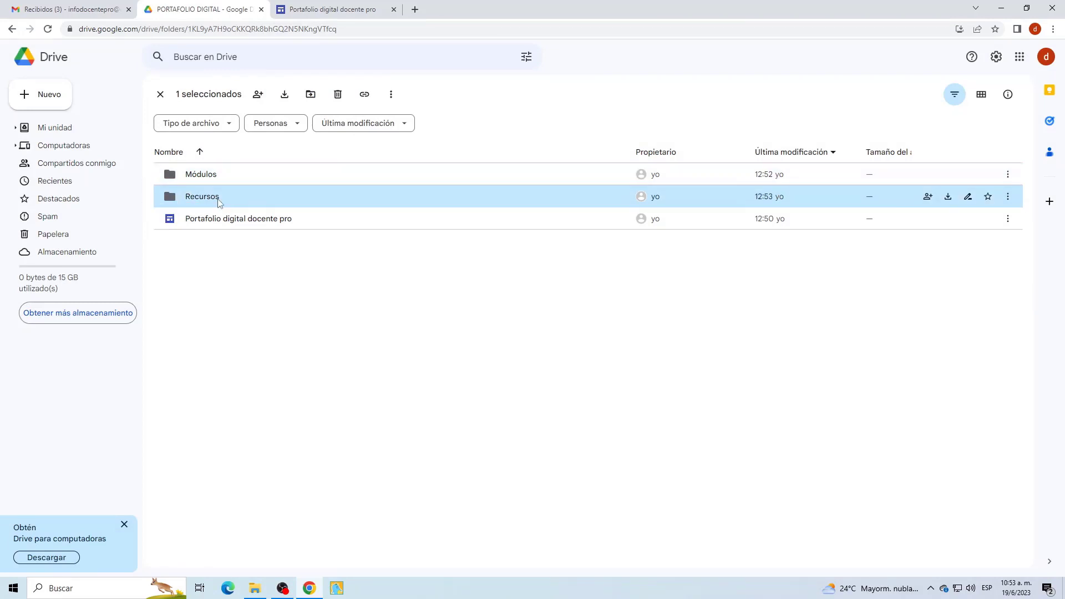
# - Check the site's Sobre mi page entry and create a matching folder named "Perfil" in PORTAFOLIO DIGITAL in Drive
pyautogui.click(312, 9)
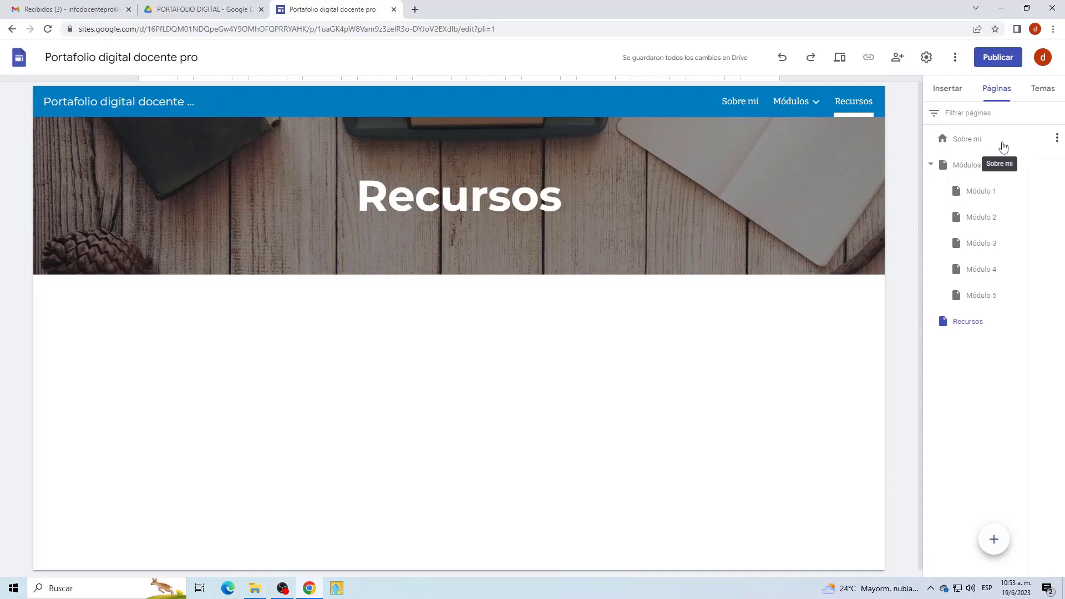
pyautogui.click(202, 10)
pyautogui.click(272, 365)
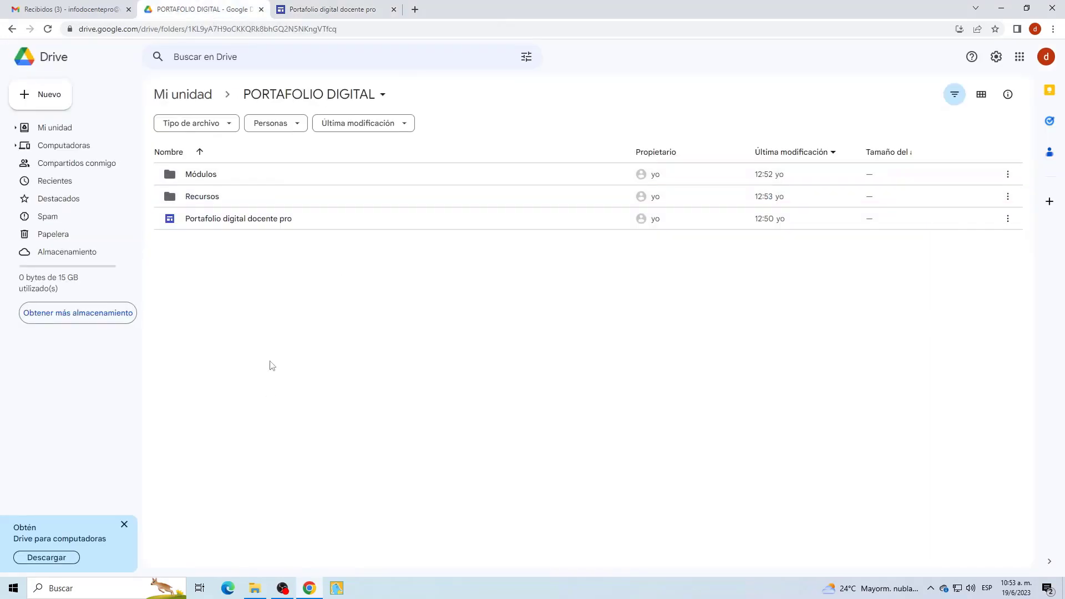
pyautogui.rightClick(272, 365)
pyautogui.rightClick(224, 298)
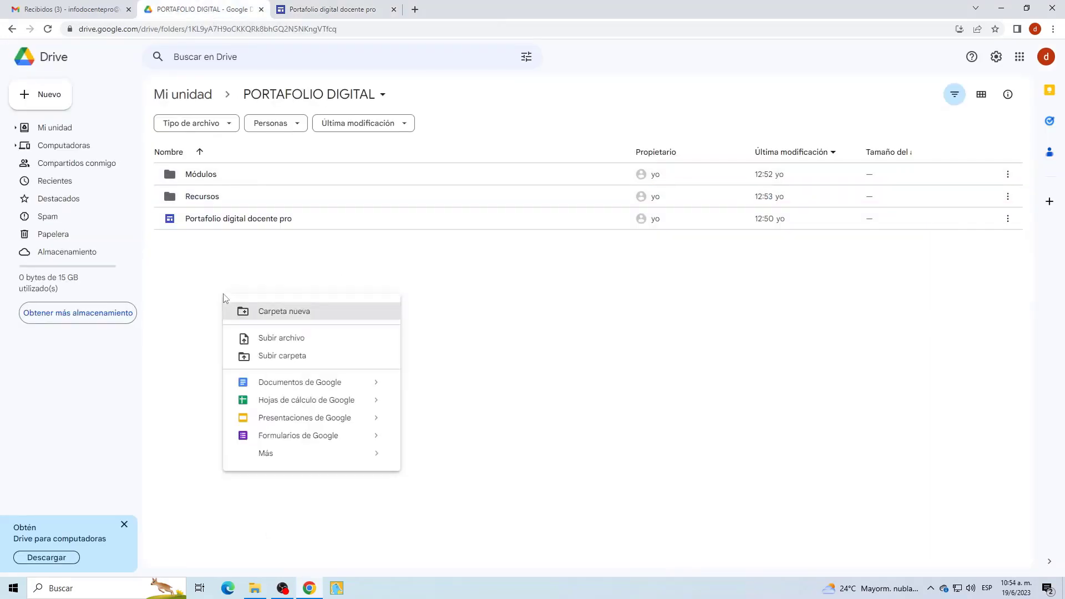
pyautogui.click(268, 310)
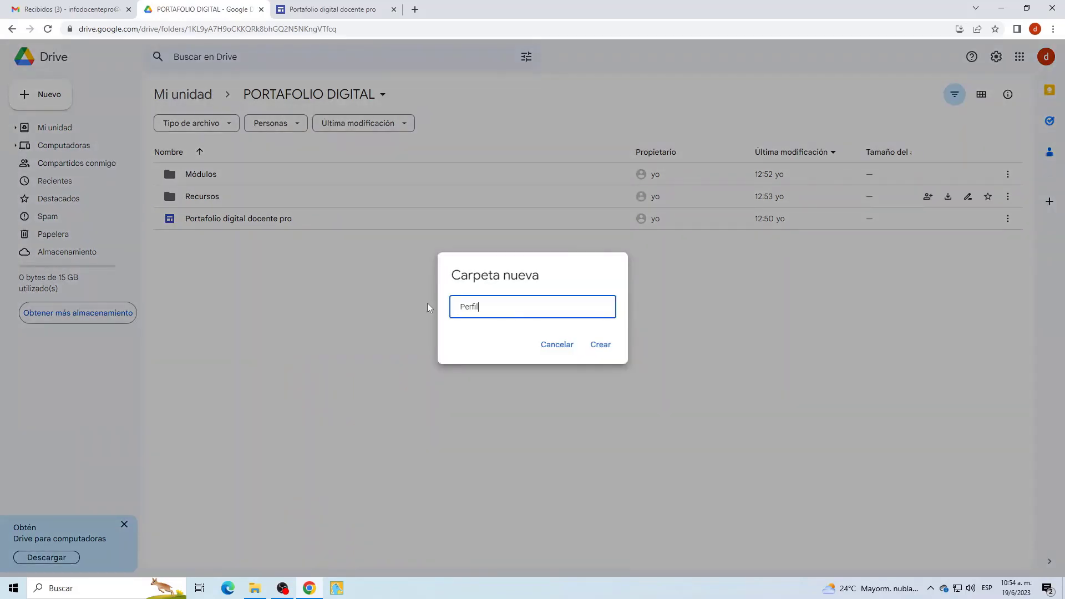
pyautogui.click(606, 348)
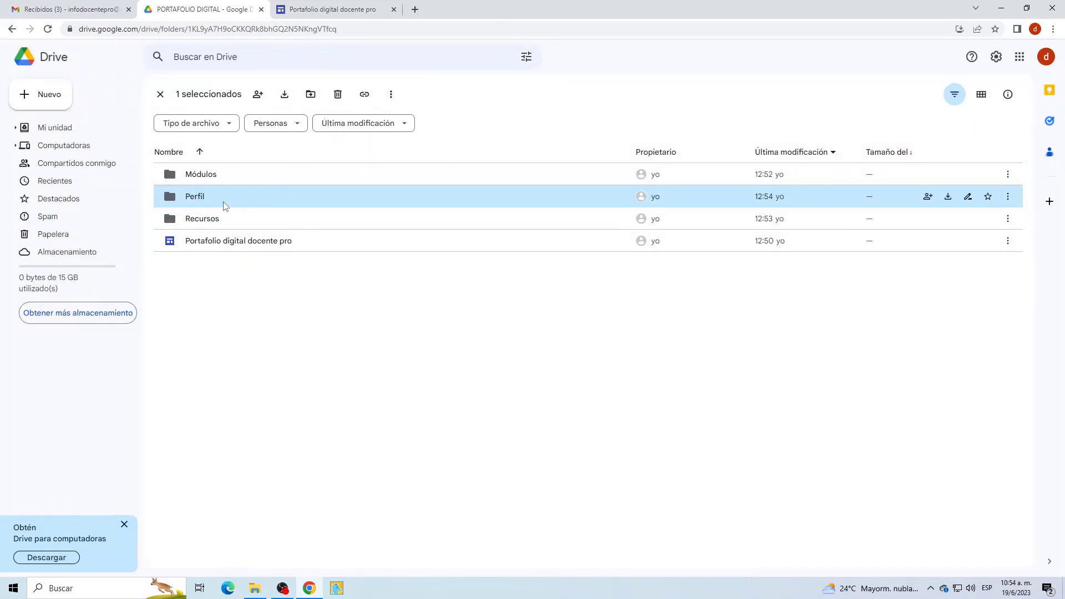
# - Switch back to the Google Sites editor and show the Módulos submenu in the site's navigation bar
pyautogui.click(332, 9)
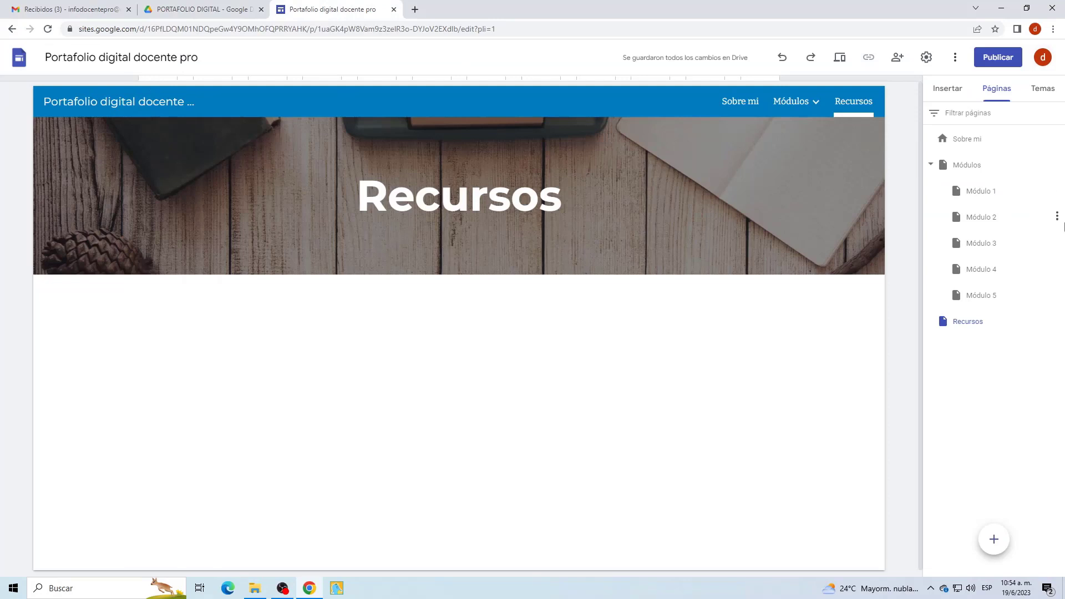
pyautogui.moveTo(846, 147)
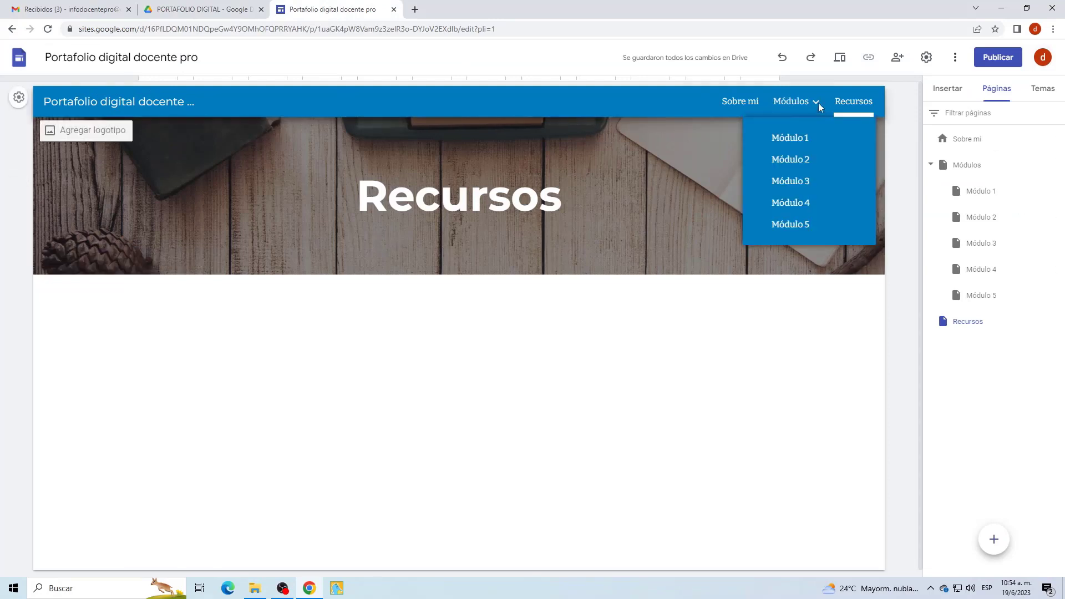
# - Add a site page named "Reflexiones" and move it below Recursos as the last top-level page
pyautogui.moveTo(793, 101)
pyautogui.moveTo(1043, 326)
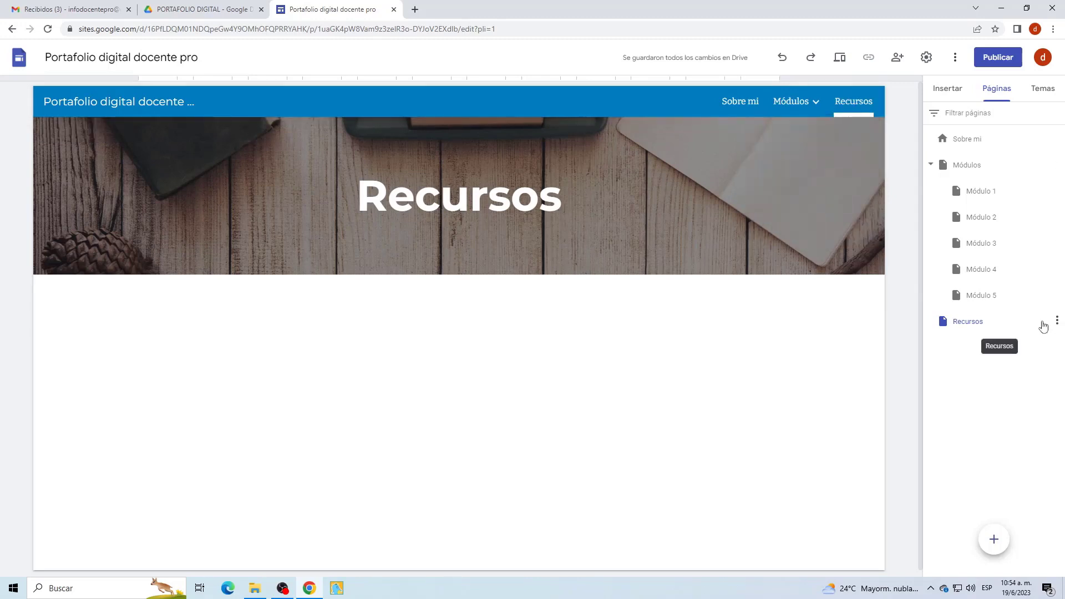
pyautogui.click(1009, 538)
pyautogui.write('Reflexiones')
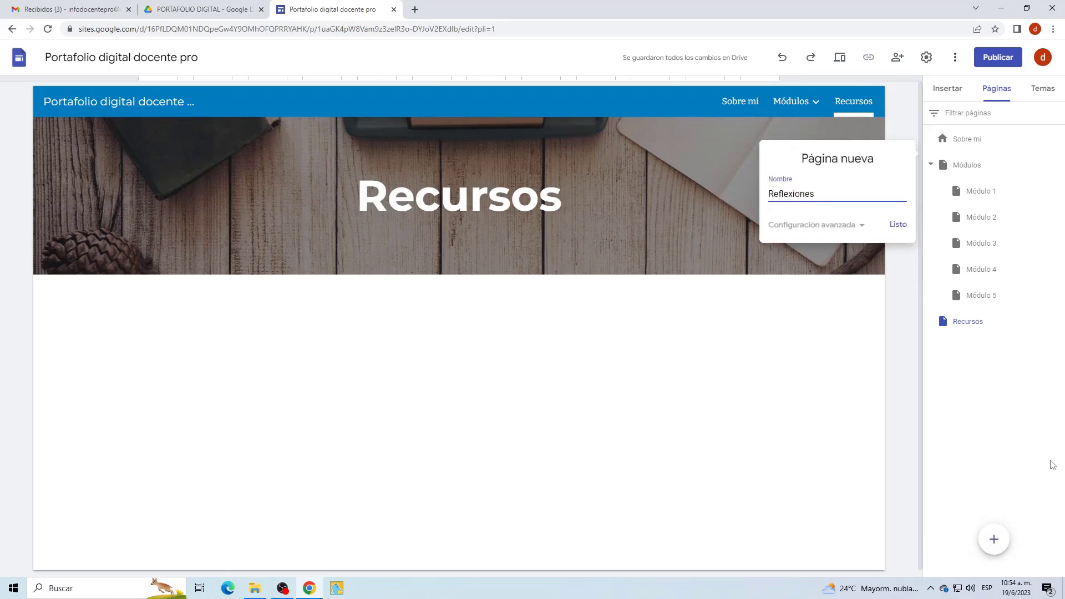
pyautogui.click(904, 224)
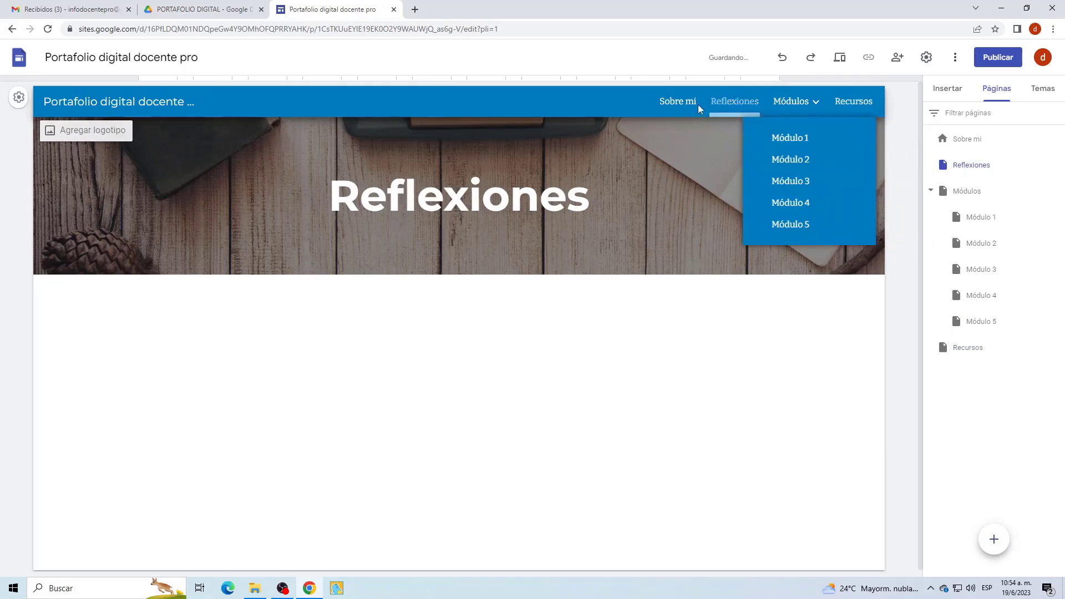
pyautogui.click(930, 192)
pyautogui.moveTo(979, 164); pyautogui.dragTo(960, 237)
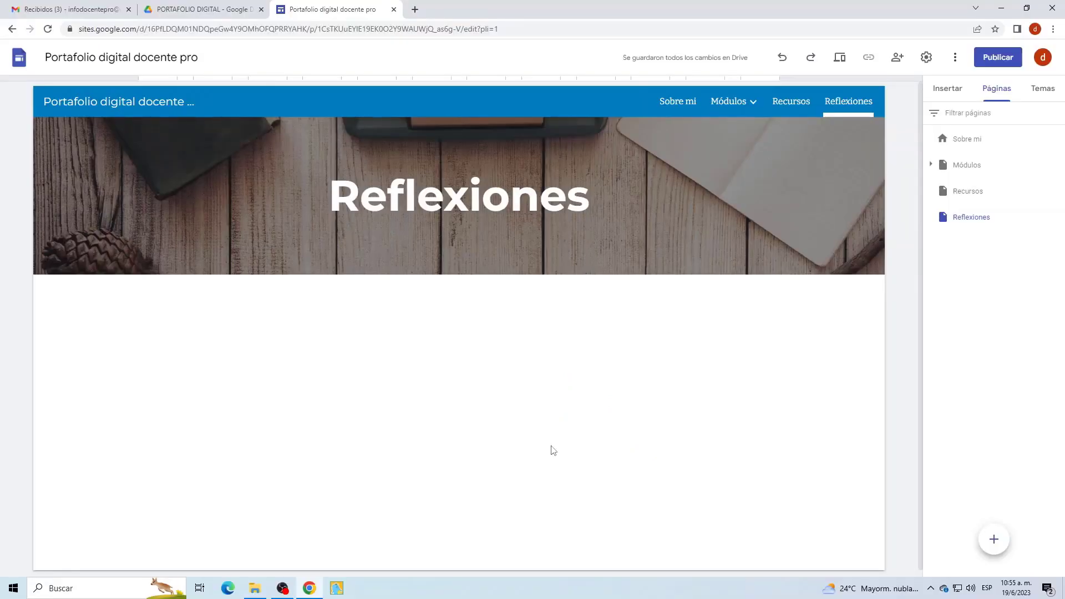
# - Show the Sobre mi page and publish the site at the web address "portafoliodigitaldocentepro"
pyautogui.click(976, 142)
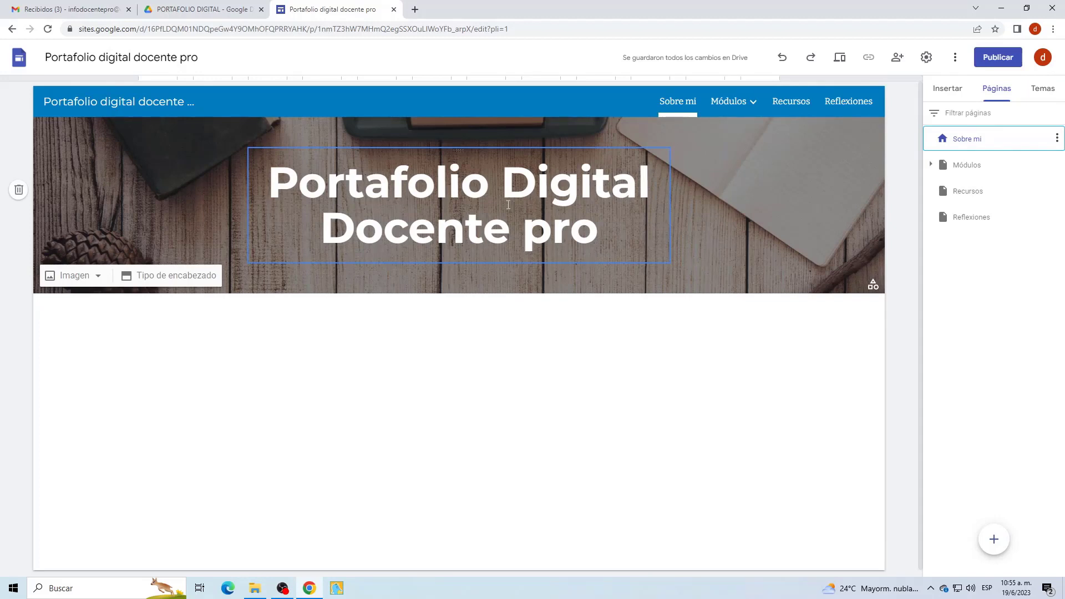
pyautogui.click(996, 58)
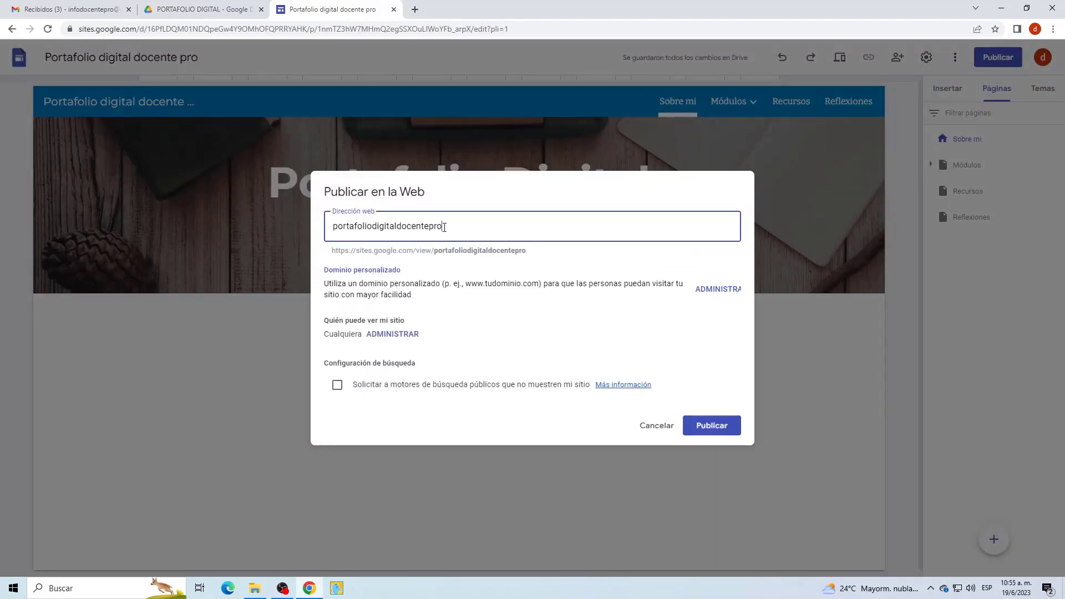
pyautogui.doubleClick(466, 226)
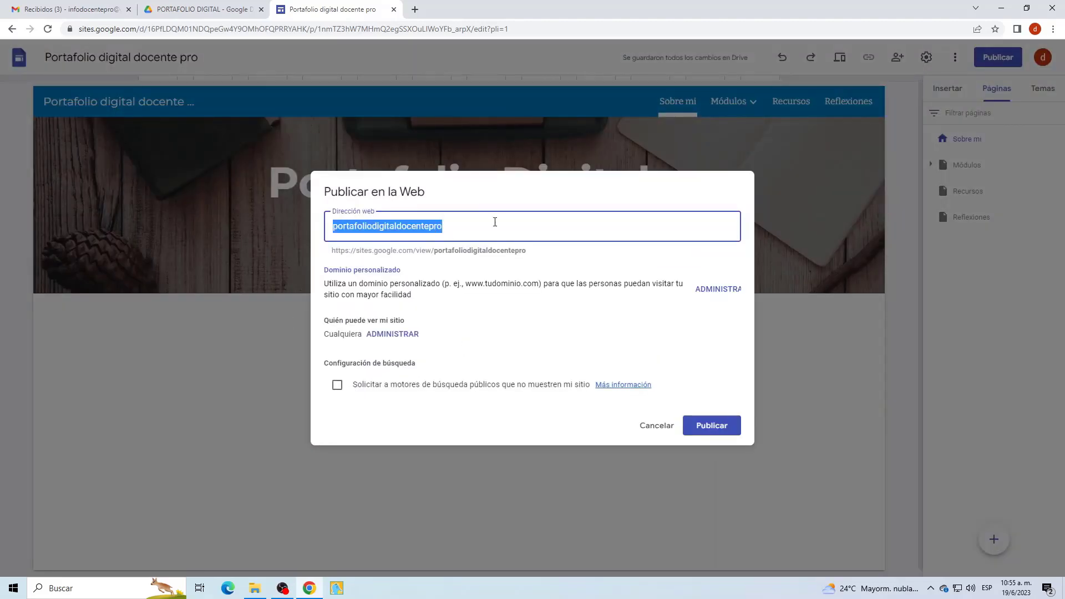
pyautogui.click(469, 228)
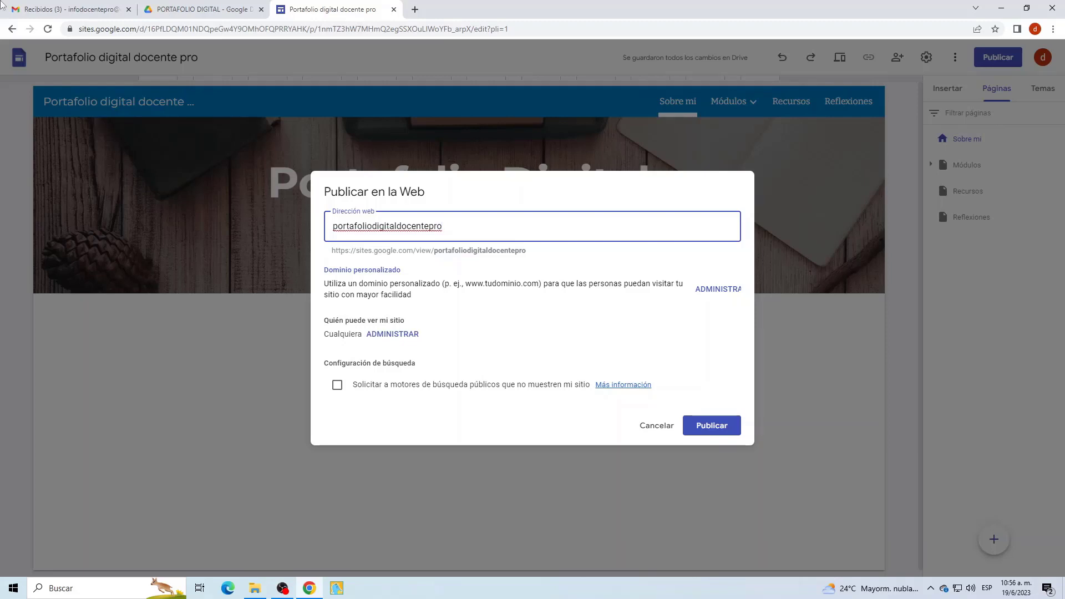
pyautogui.click(713, 424)
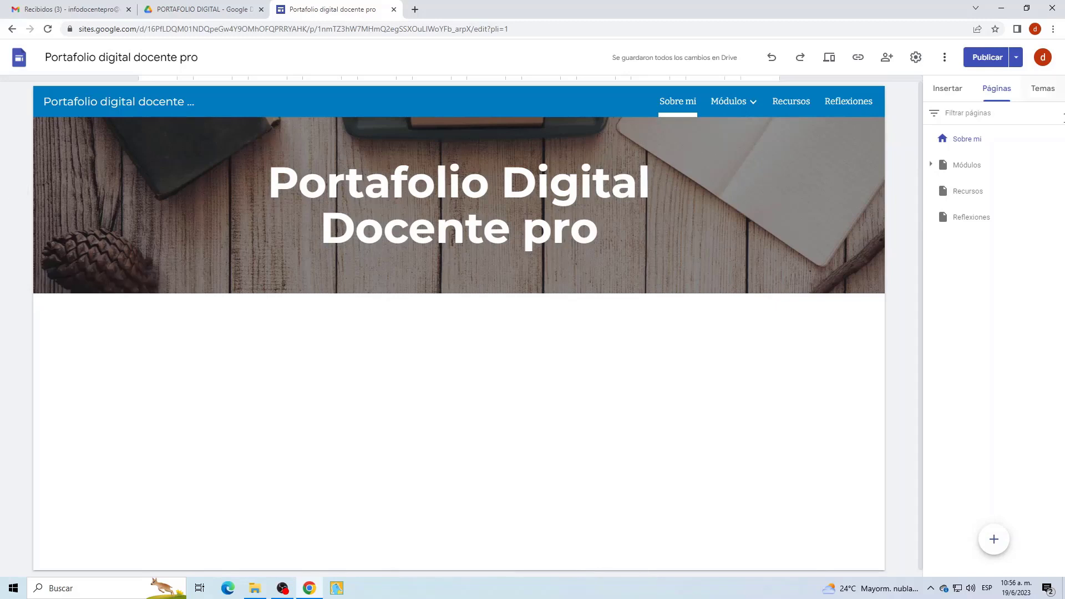
# - View the published site and check the heading of its Módulo 1 page
pyautogui.click(1016, 58)
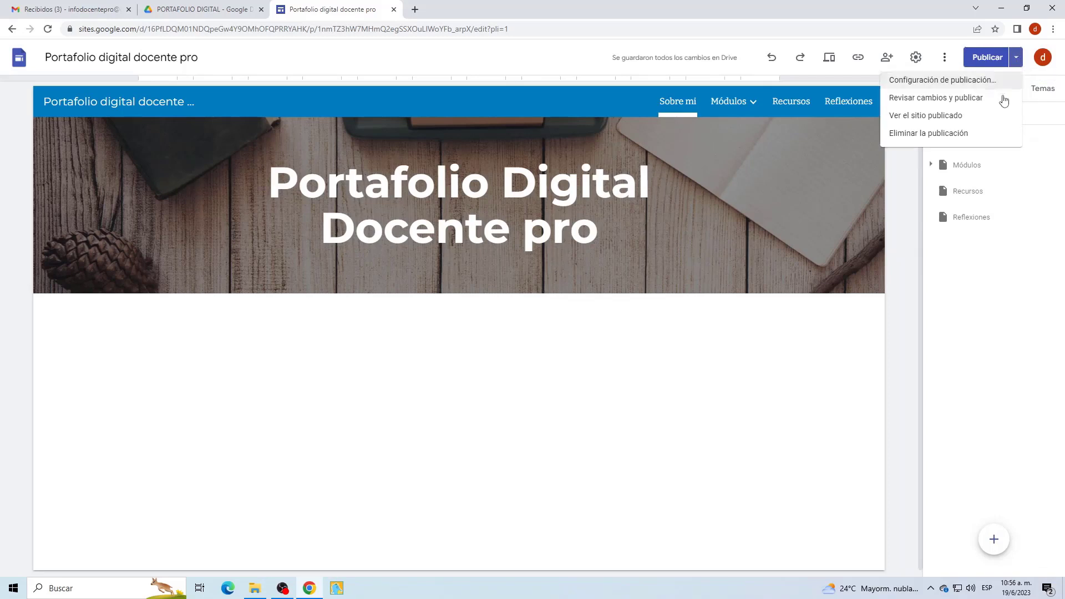
pyautogui.click(979, 118)
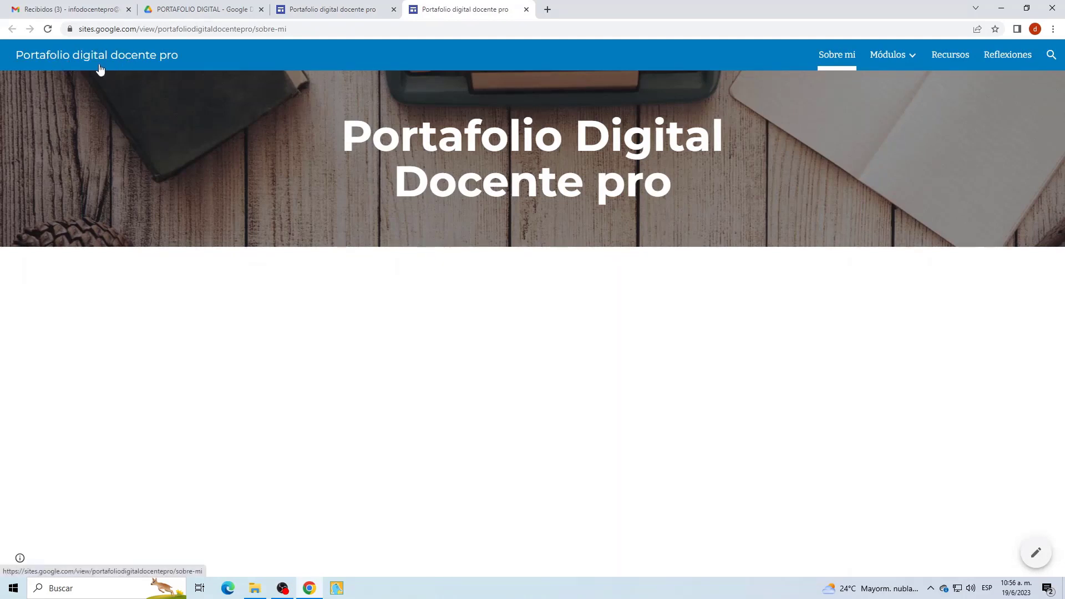
pyautogui.moveTo(914, 65)
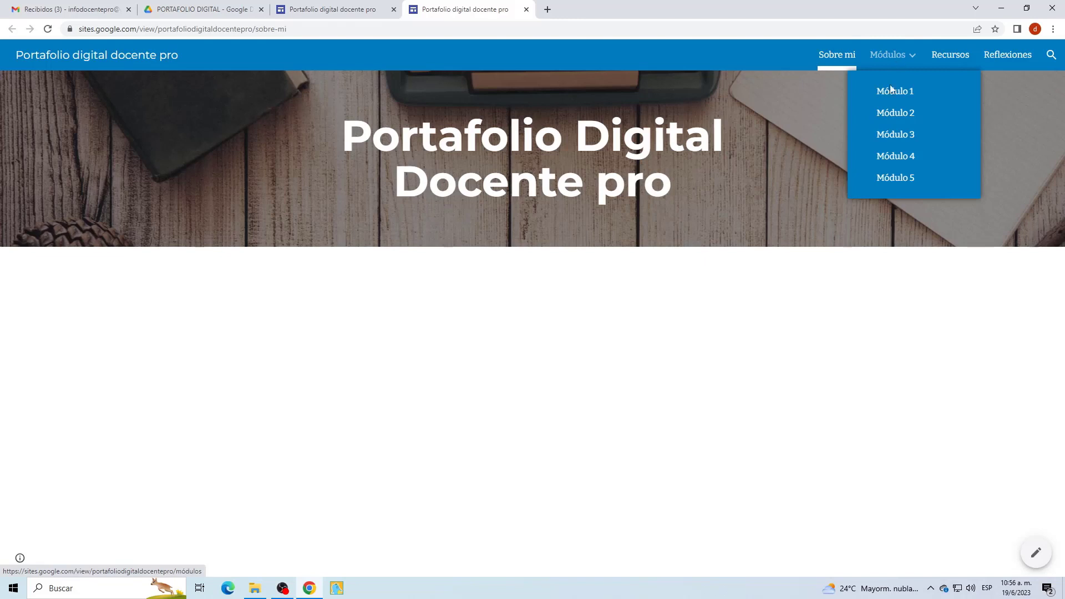
pyautogui.click(904, 92)
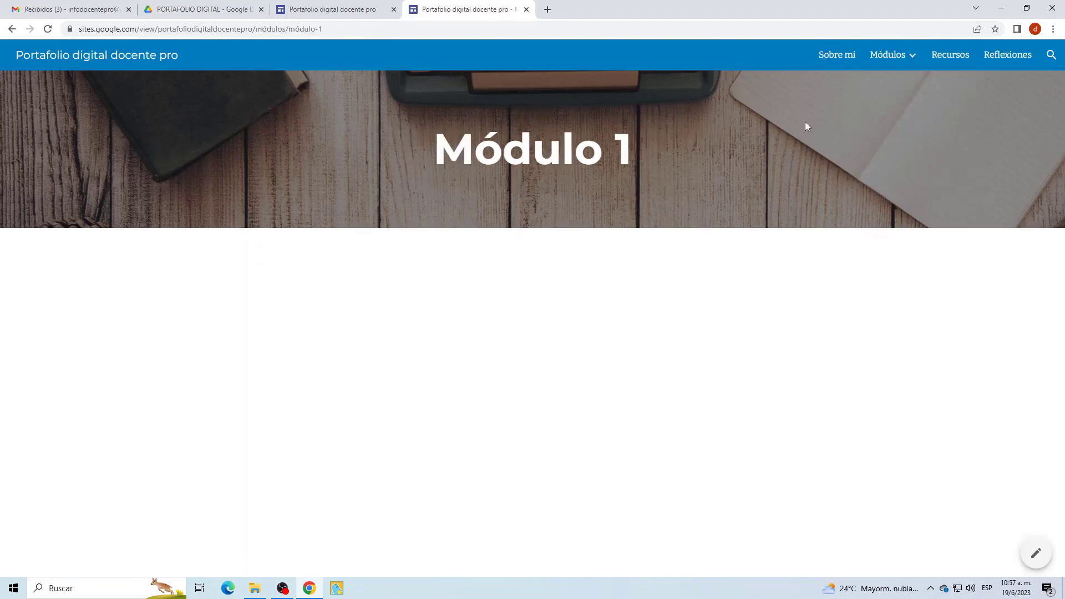
pyautogui.moveTo(650, 147); pyautogui.dragTo(404, 150)
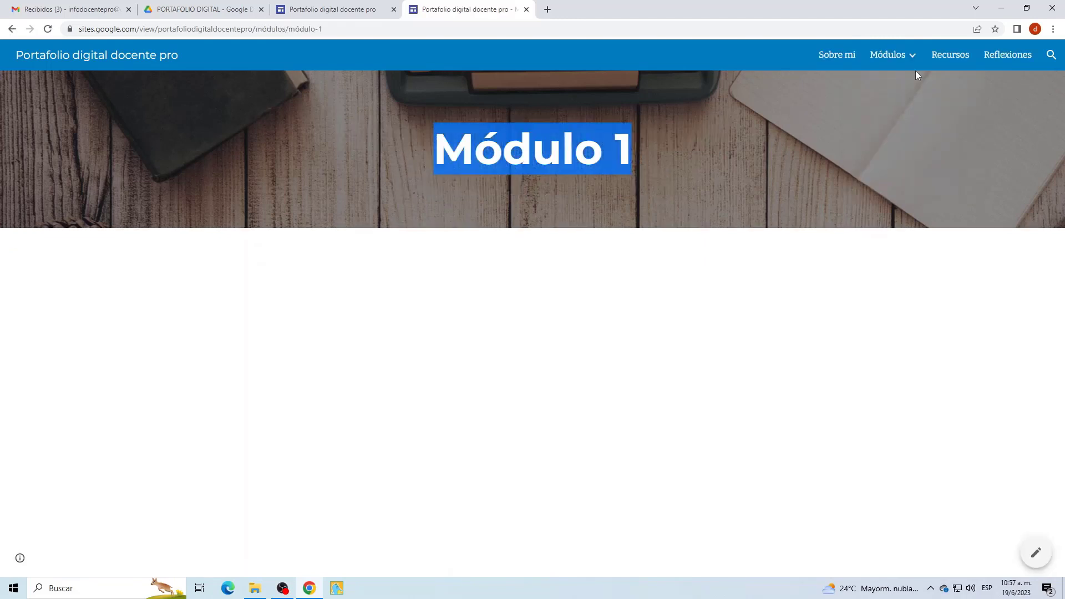
# - Check the heading of the published Módulo 2 page and open the Módulo 3 page
pyautogui.moveTo(912, 66)
pyautogui.click(896, 114)
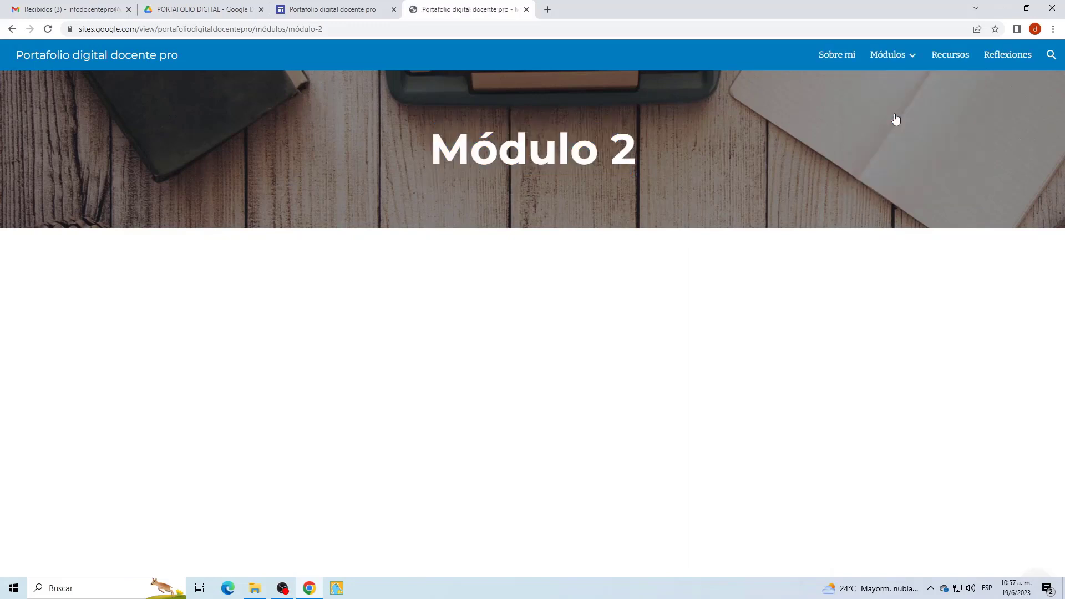
pyautogui.moveTo(682, 138); pyautogui.dragTo(417, 129)
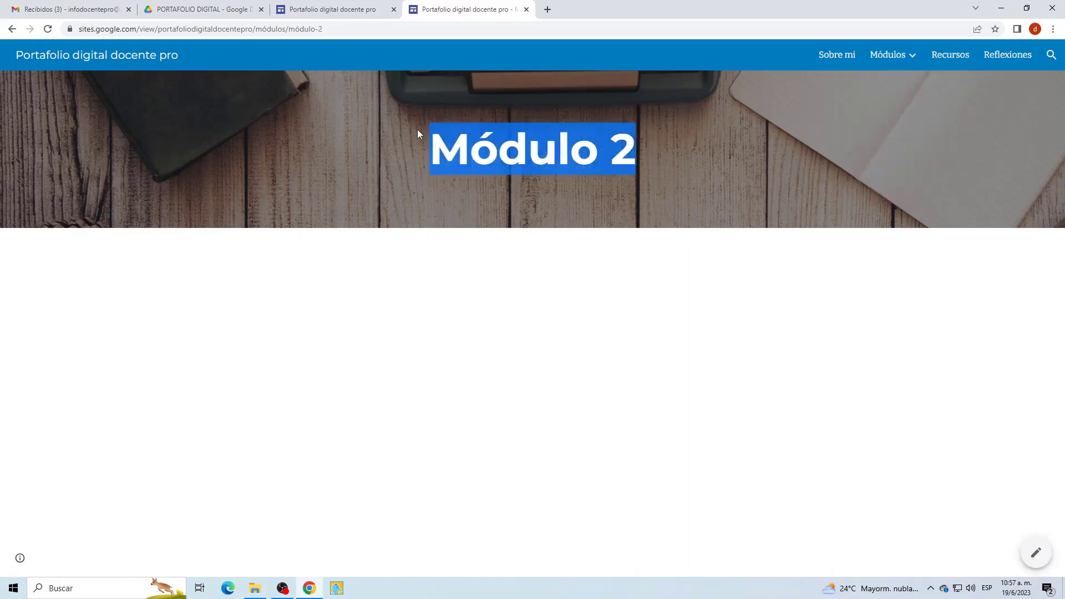
pyautogui.click(669, 153)
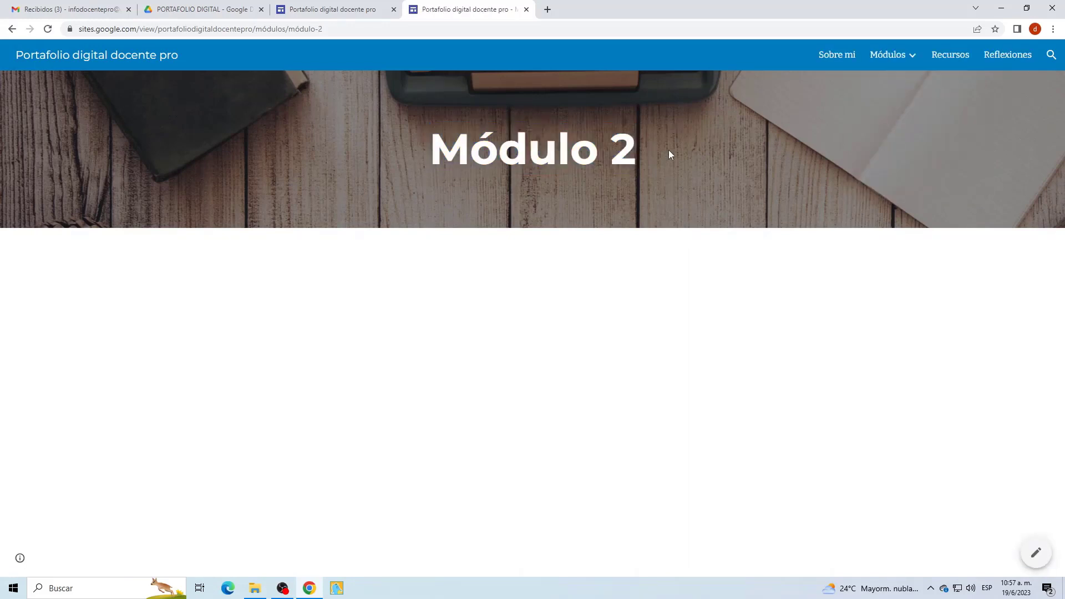
pyautogui.moveTo(905, 64)
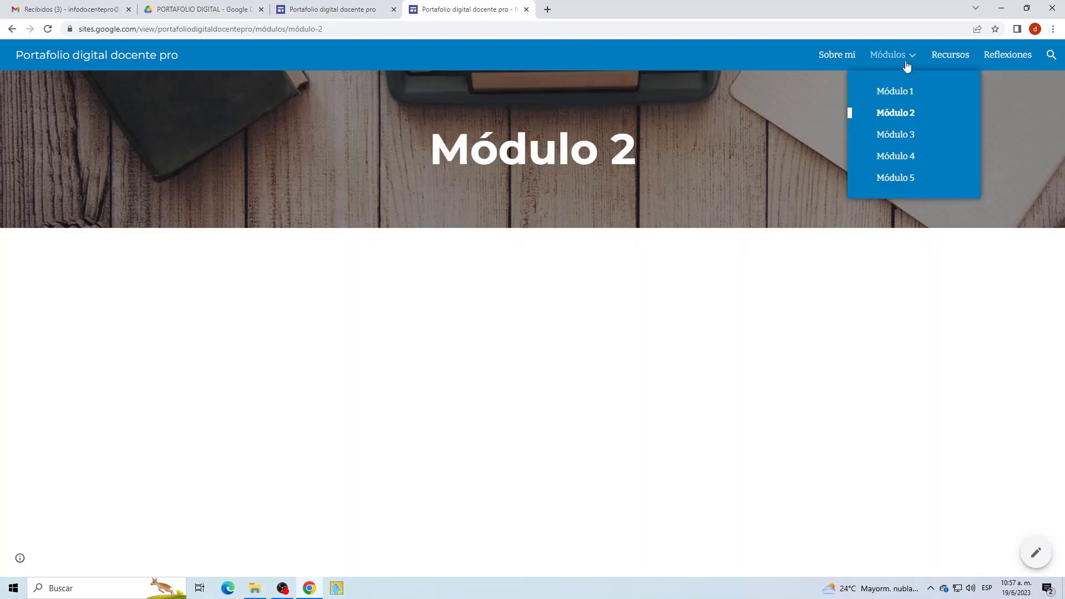
pyautogui.click(895, 136)
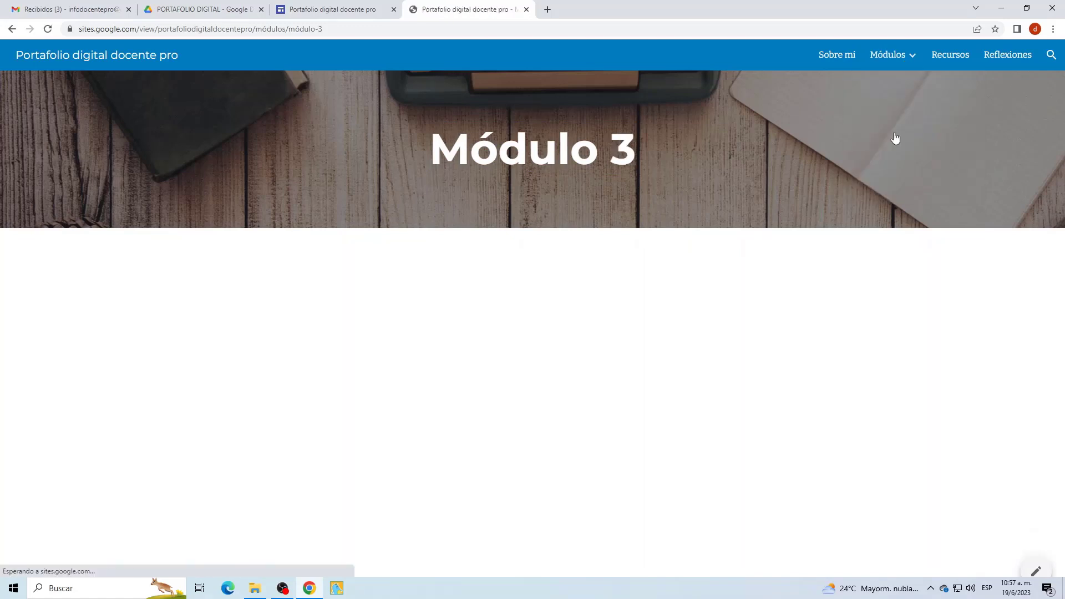
# - View the published Recursos and Reflexiones pages, and close the published site to return to the editor
pyautogui.click(953, 53)
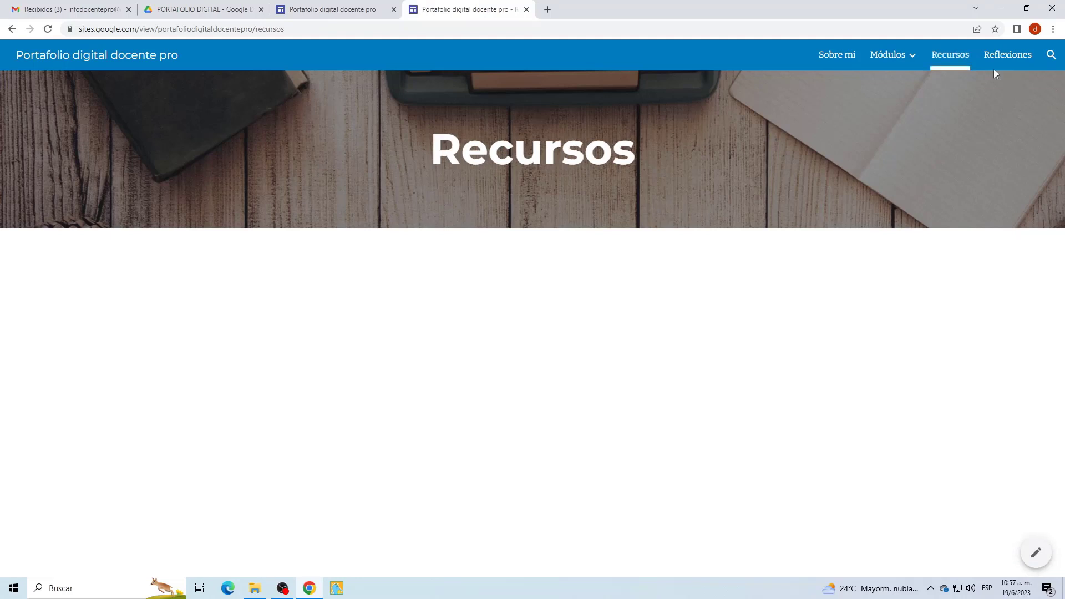
pyautogui.click(1008, 55)
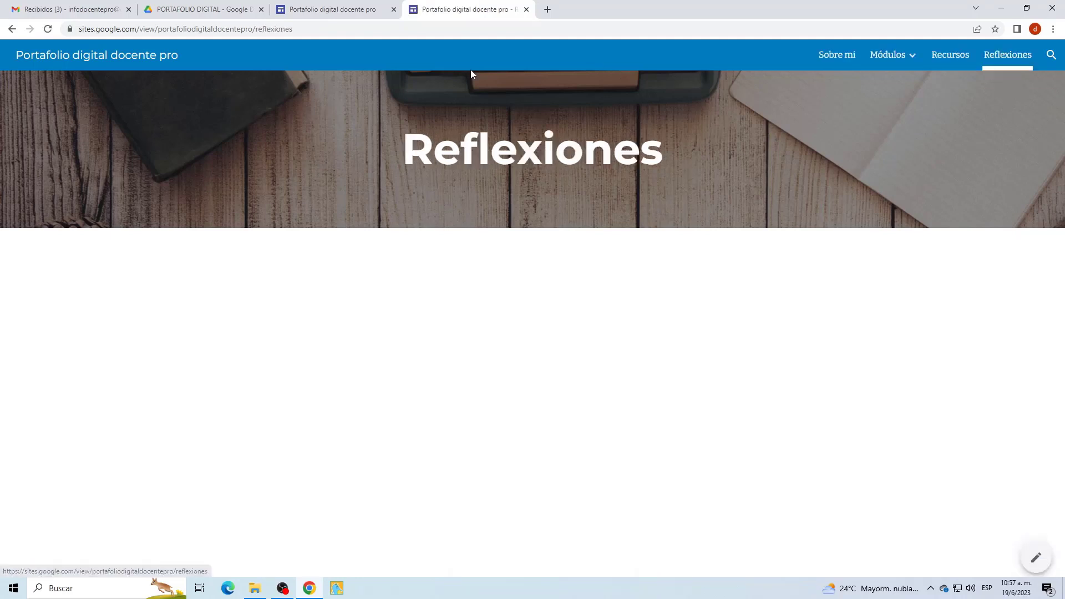
pyautogui.click(527, 9)
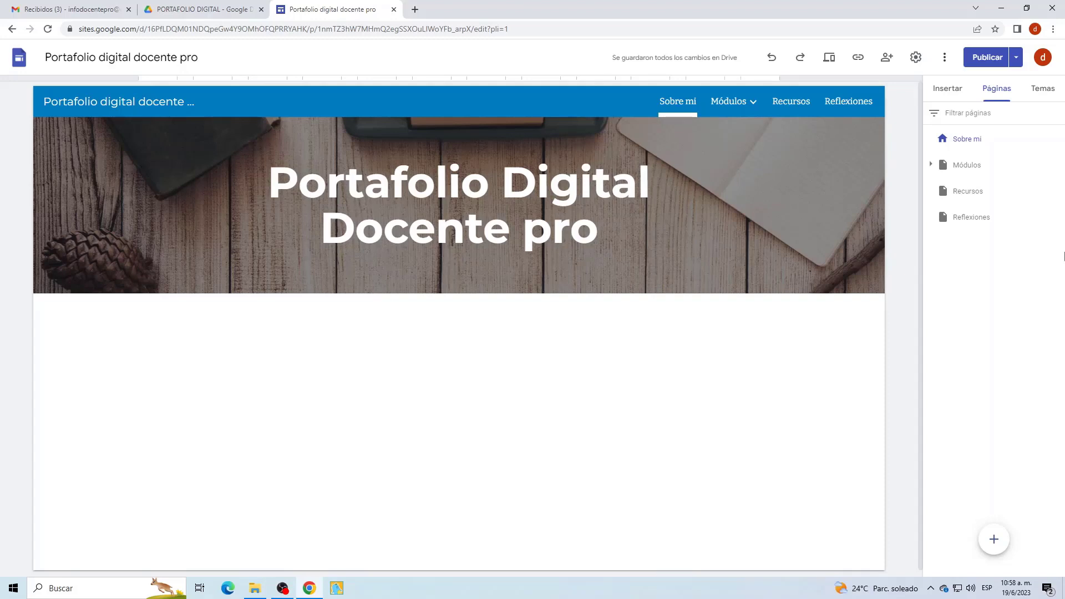
# - Select the Sobre mi page in the site, switch to Google Drive and open the Perfil folder
pyautogui.click(976, 142)
pyautogui.click(199, 9)
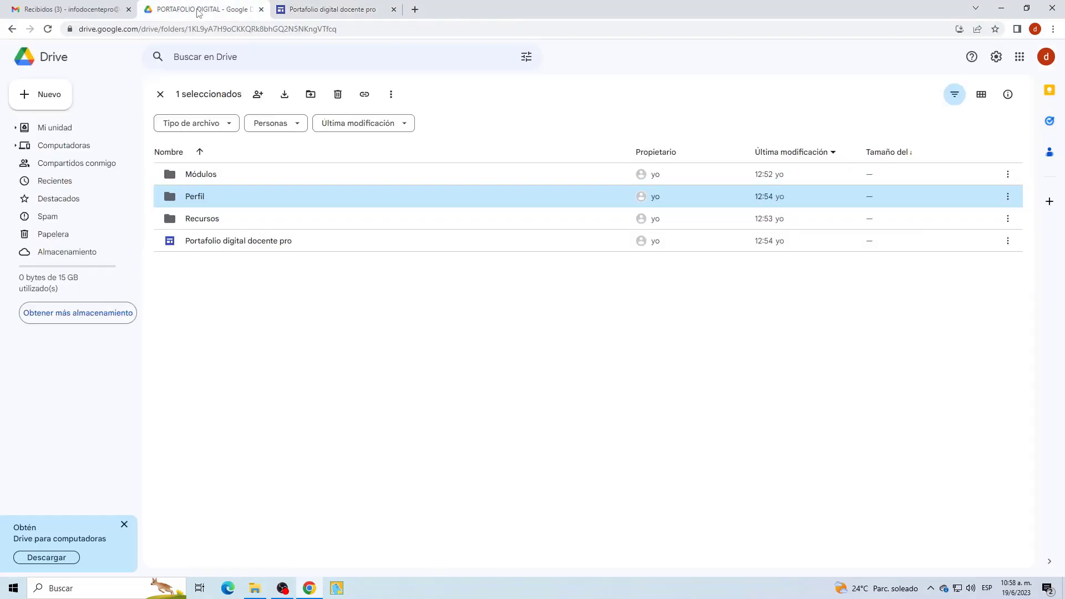
pyautogui.doubleClick(209, 203)
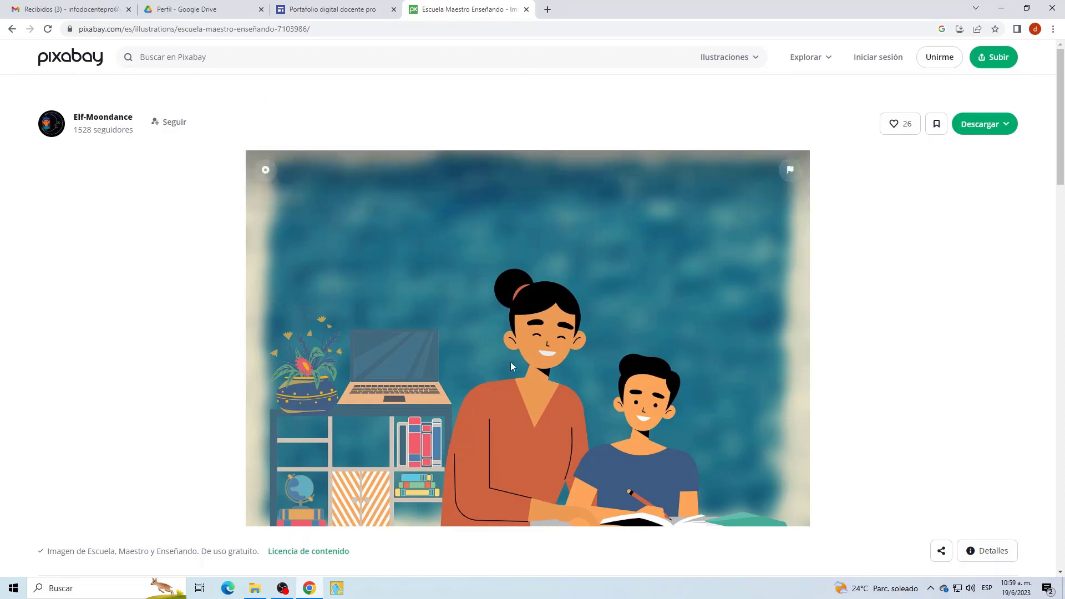
# - Download the teacher-and-student school illustration from Pixabay in the 640-pixel size
pyautogui.click(1004, 124)
pyautogui.click(884, 153)
pyautogui.click(887, 264)
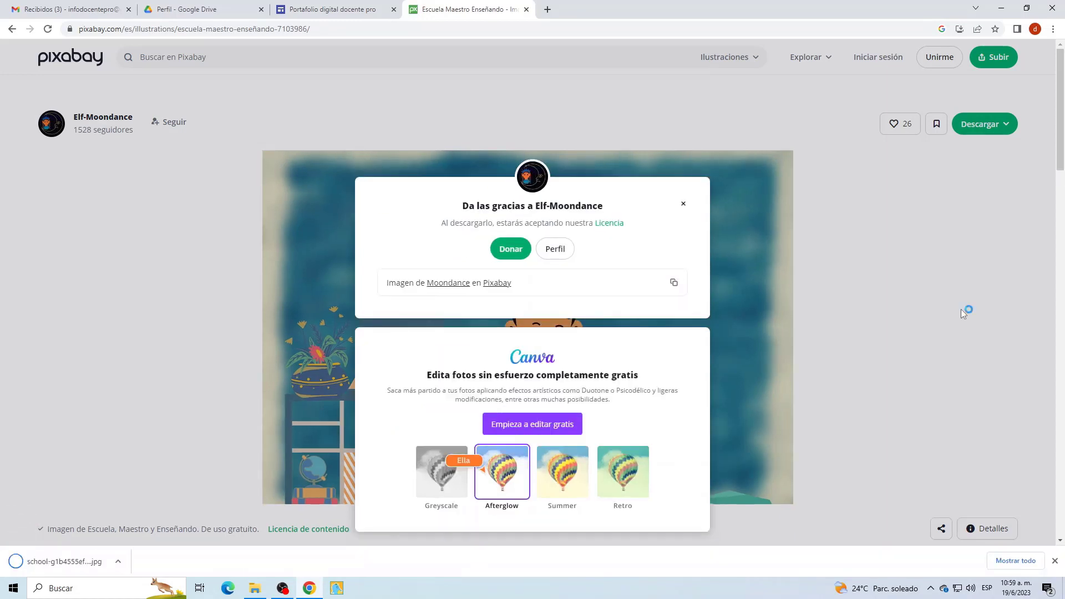
# - Upload the downloaded school image to the Perfil folder in Google Drive and rename it "maestro.jpg"
pyautogui.click(199, 10)
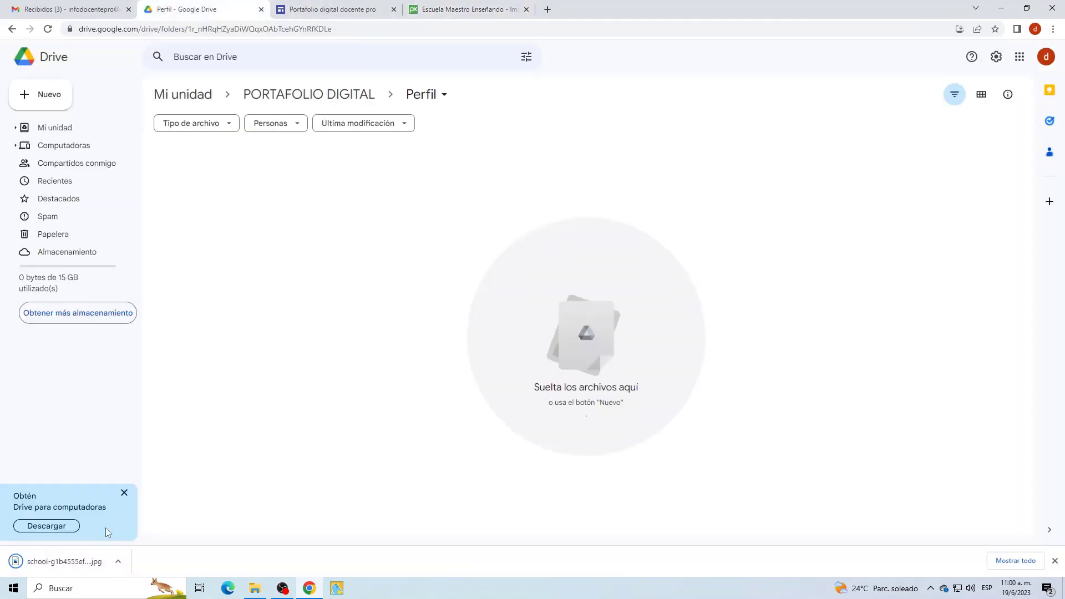
pyautogui.moveTo(55, 571); pyautogui.dragTo(268, 277)
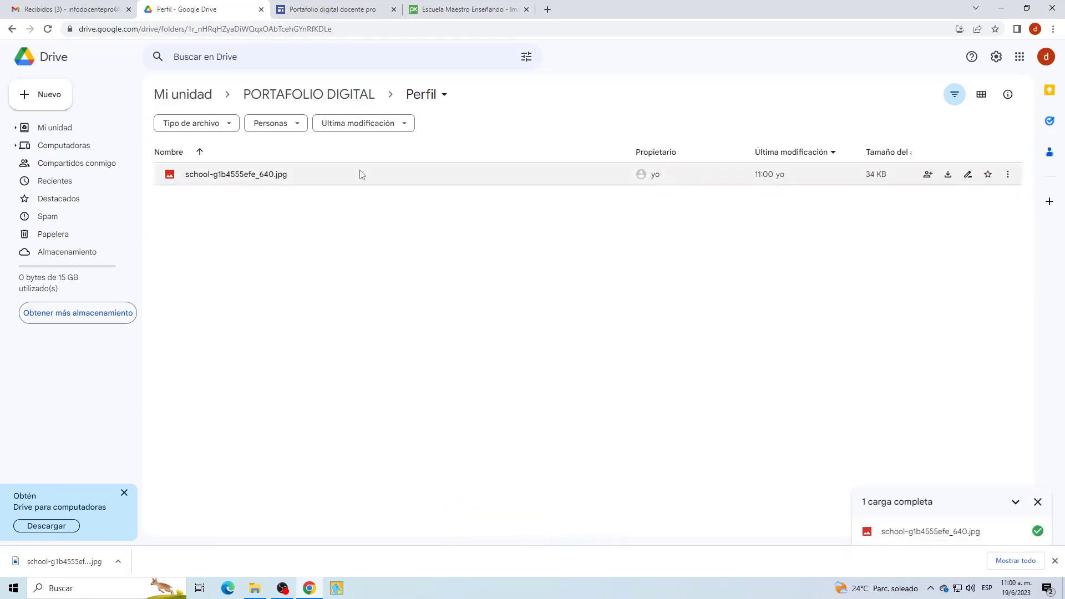
pyautogui.rightClick(254, 179)
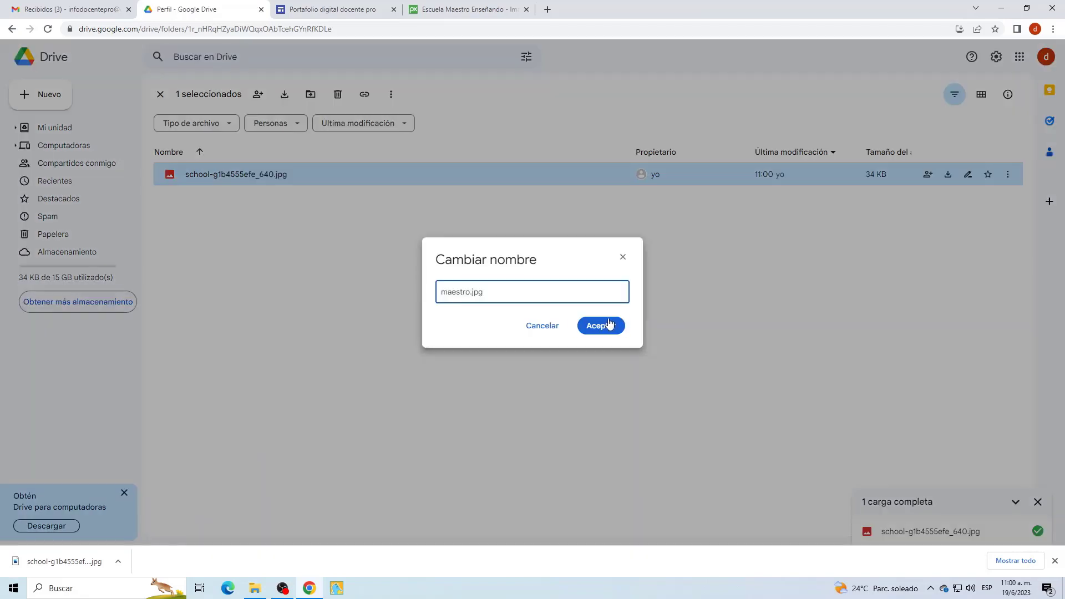
pyautogui.click(601, 326)
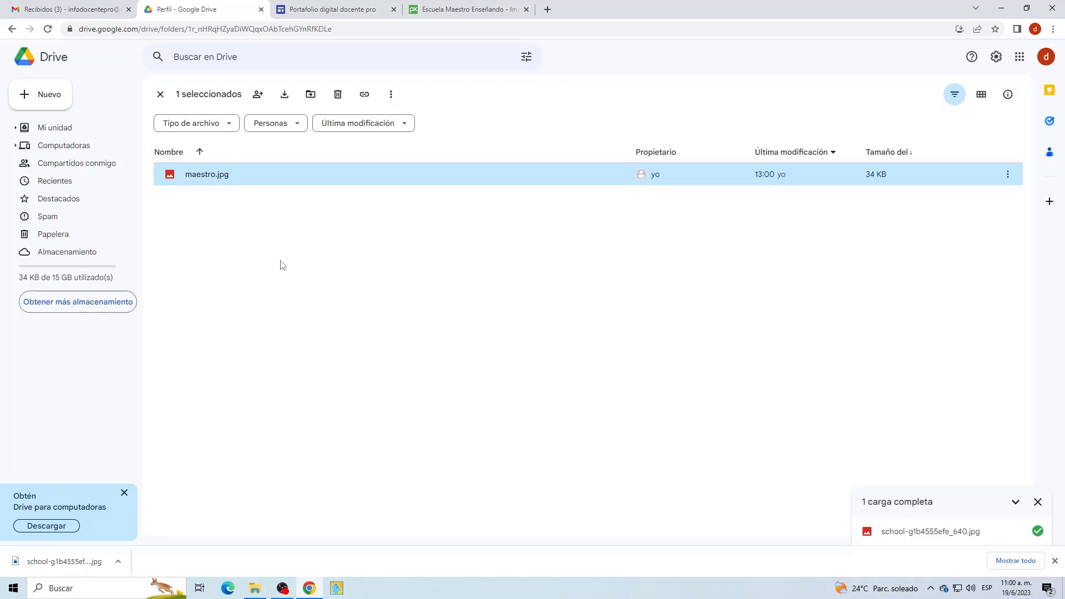
pyautogui.click(340, 313)
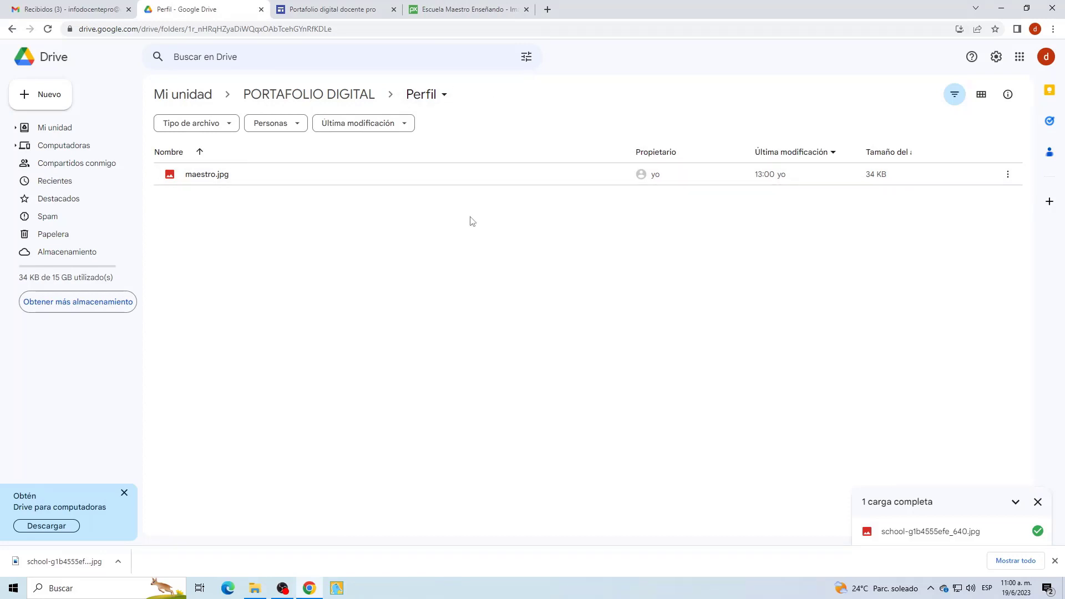
# - Return to the Google Sites editor and insert the single-image-with-text content block on the Sobre mi page
pyautogui.click(329, 12)
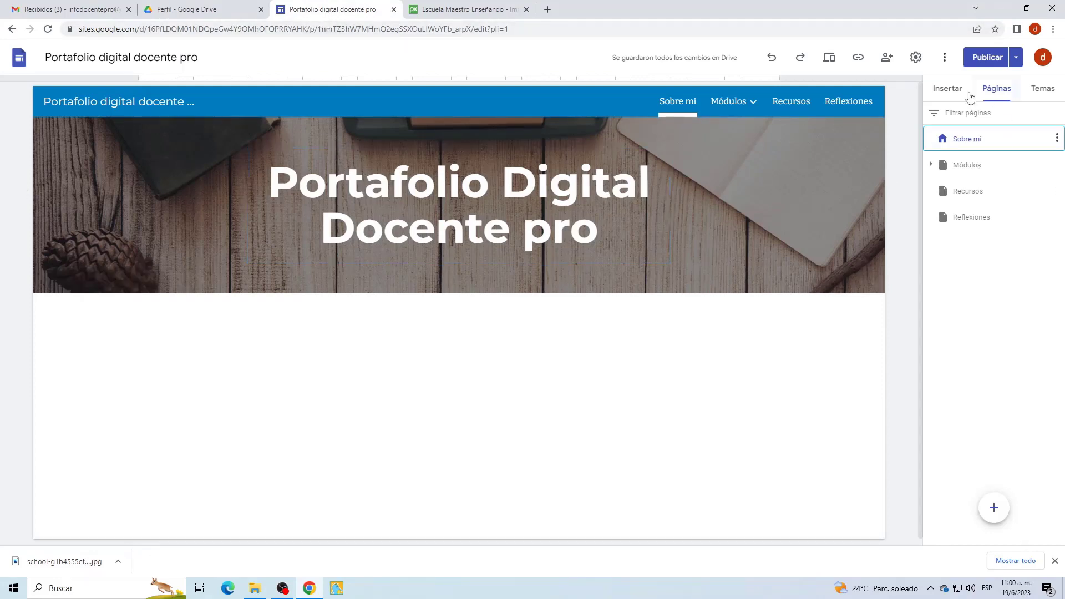
pyautogui.click(948, 90)
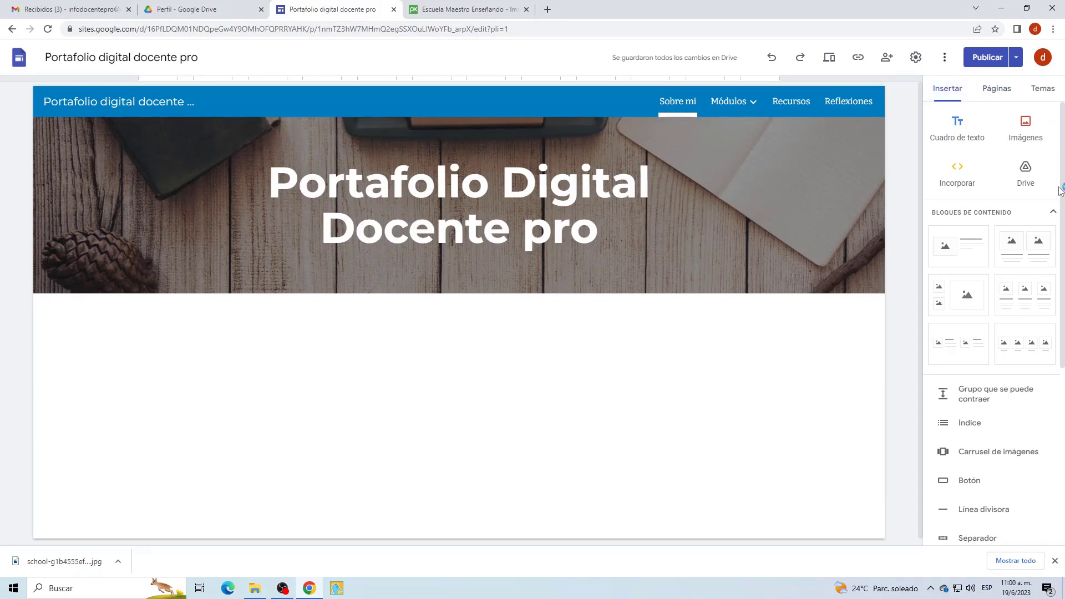
pyautogui.click(949, 257)
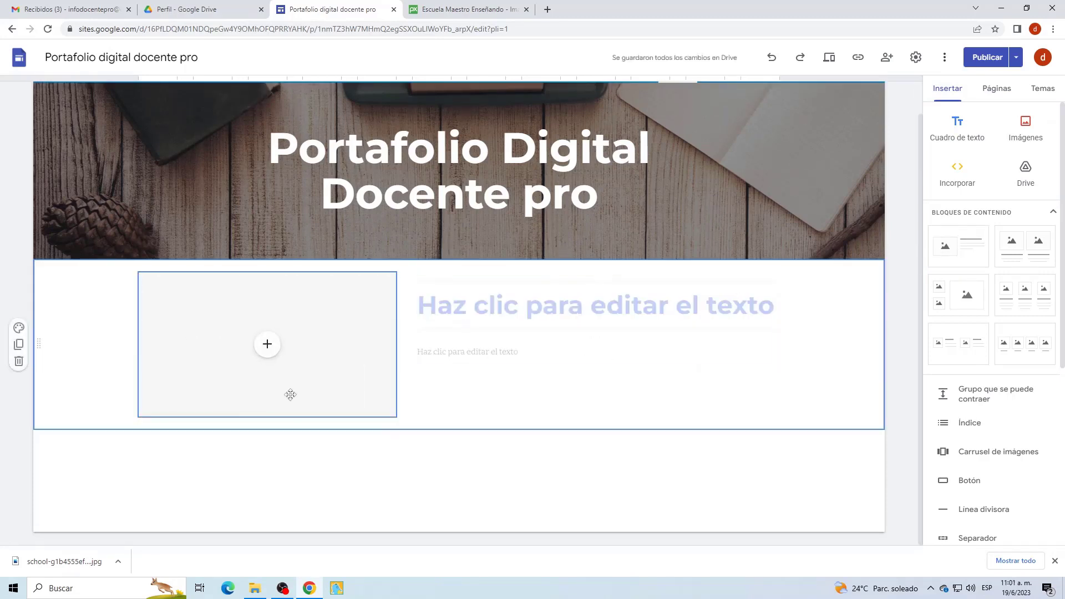
# - Insert "maestro.jpg" from the Perfil folder inside PORTAFOLIO DIGITAL in Drive into the block's empty image placeholder
pyautogui.click(272, 348)
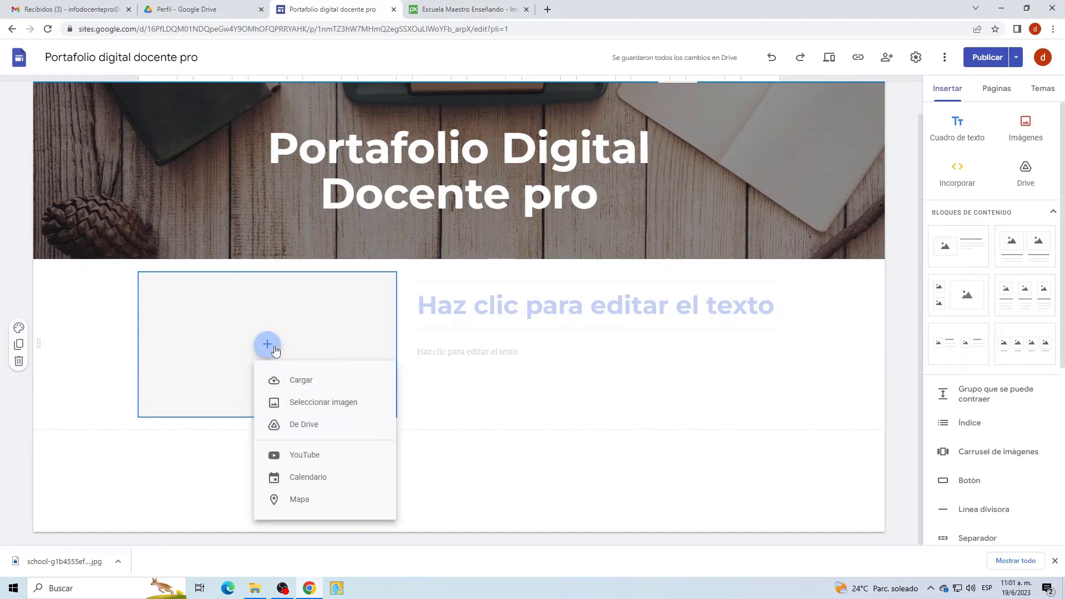
pyautogui.click(340, 432)
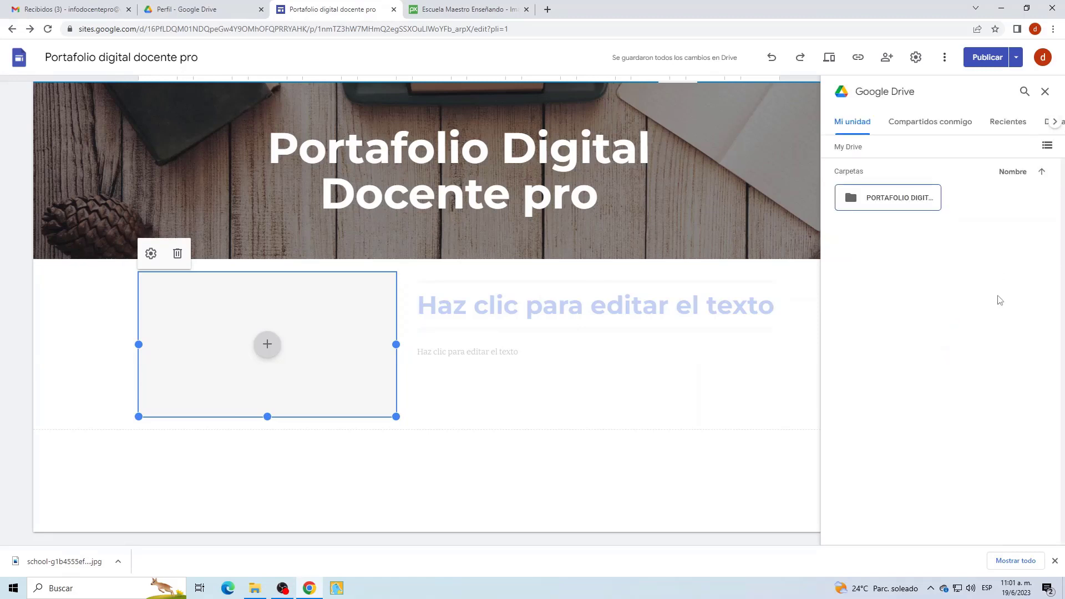
pyautogui.doubleClick(886, 201)
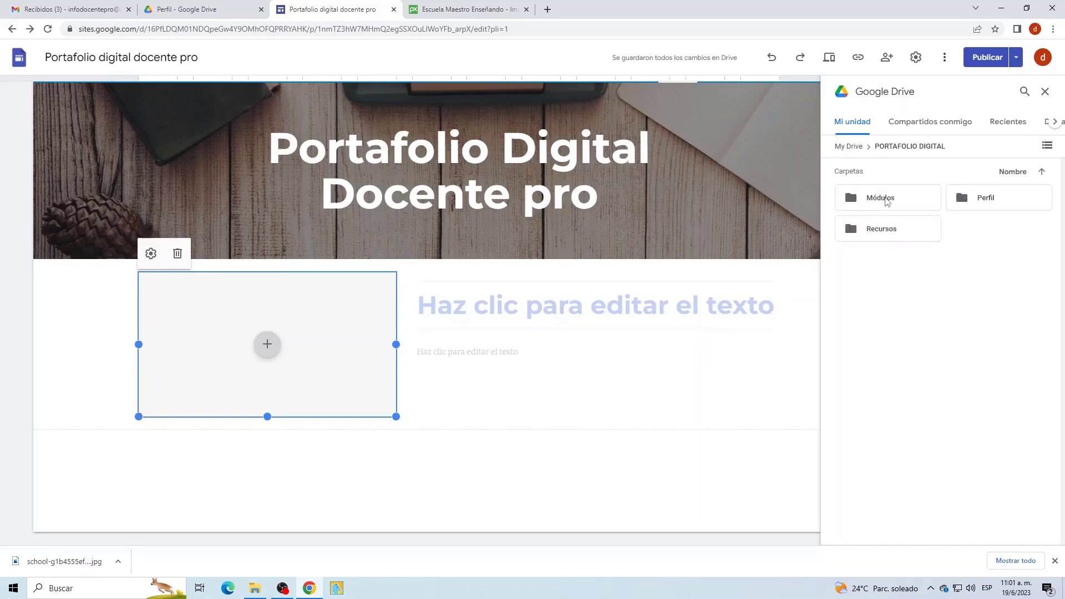
pyautogui.doubleClick(999, 206)
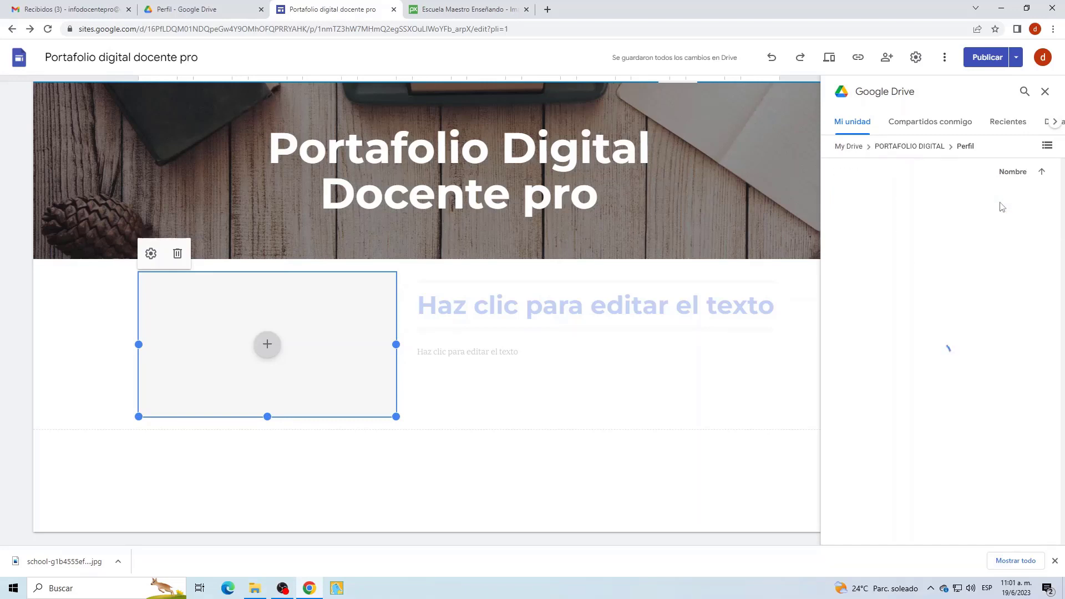
pyautogui.click(893, 230)
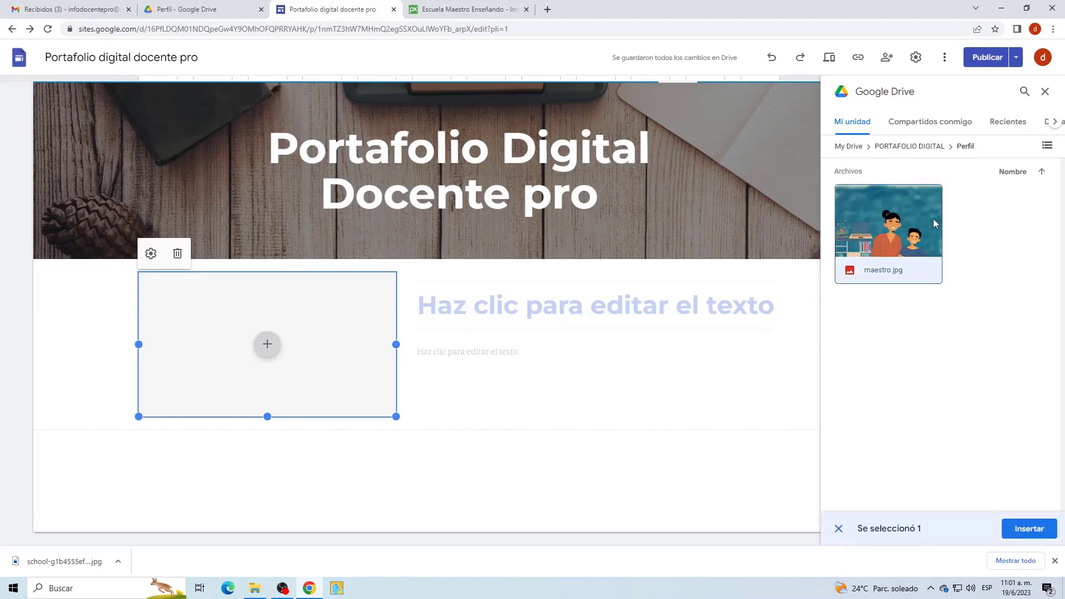
pyautogui.click(1029, 529)
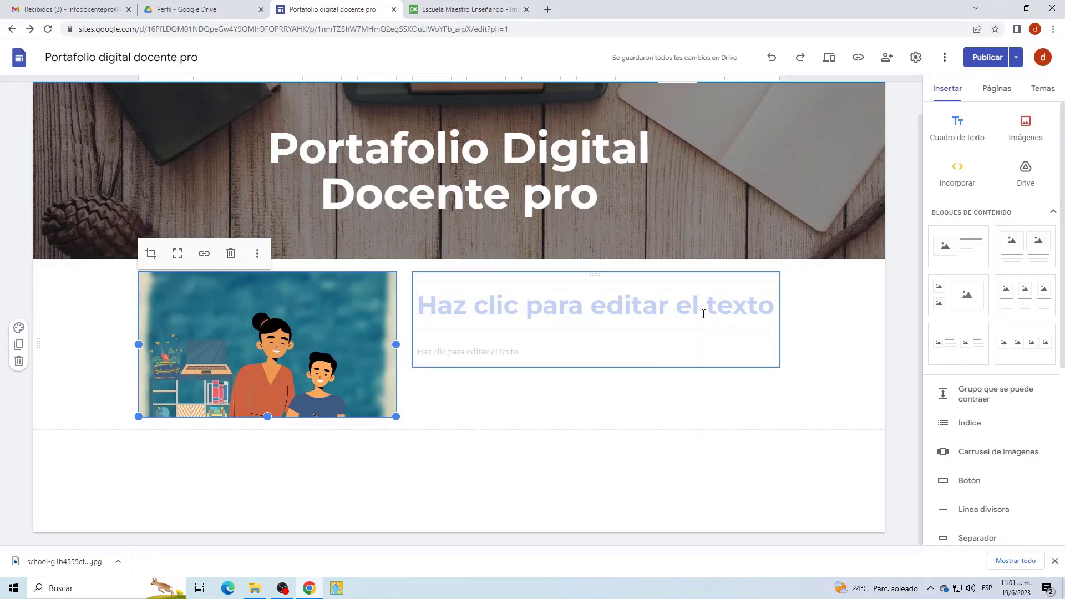
# - Enter "Docente PRO" as the title text beside the image
pyautogui.click(645, 303)
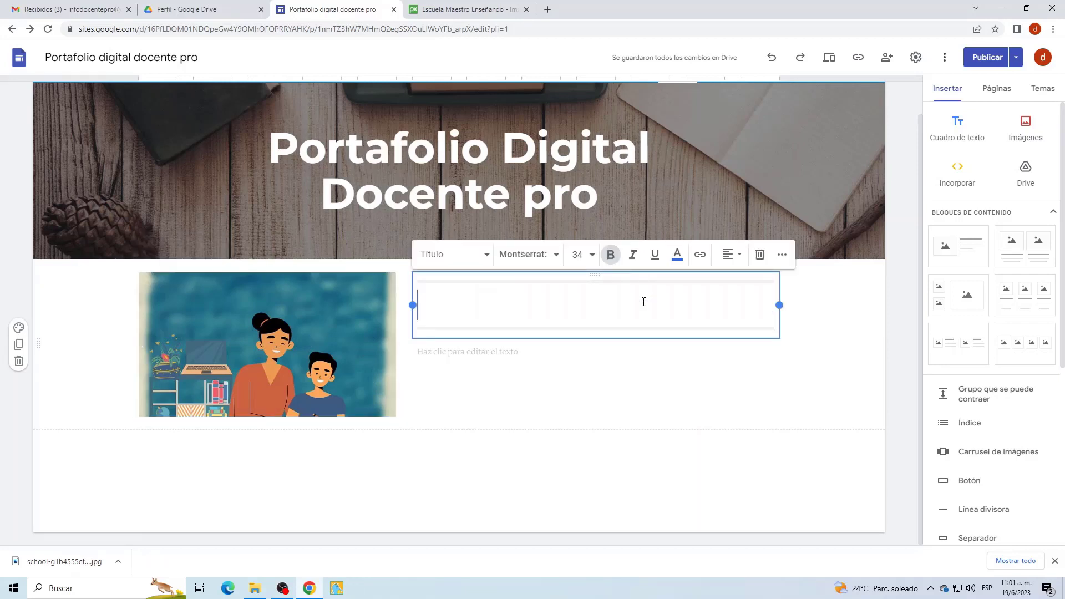
pyautogui.write('Docente PRO')
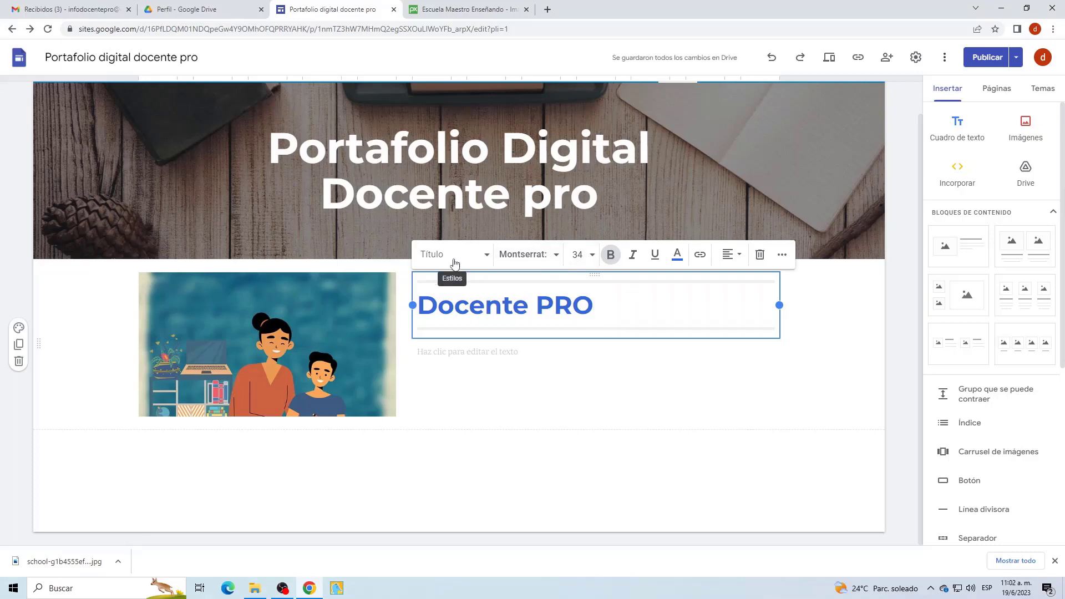
pyautogui.click(487, 255)
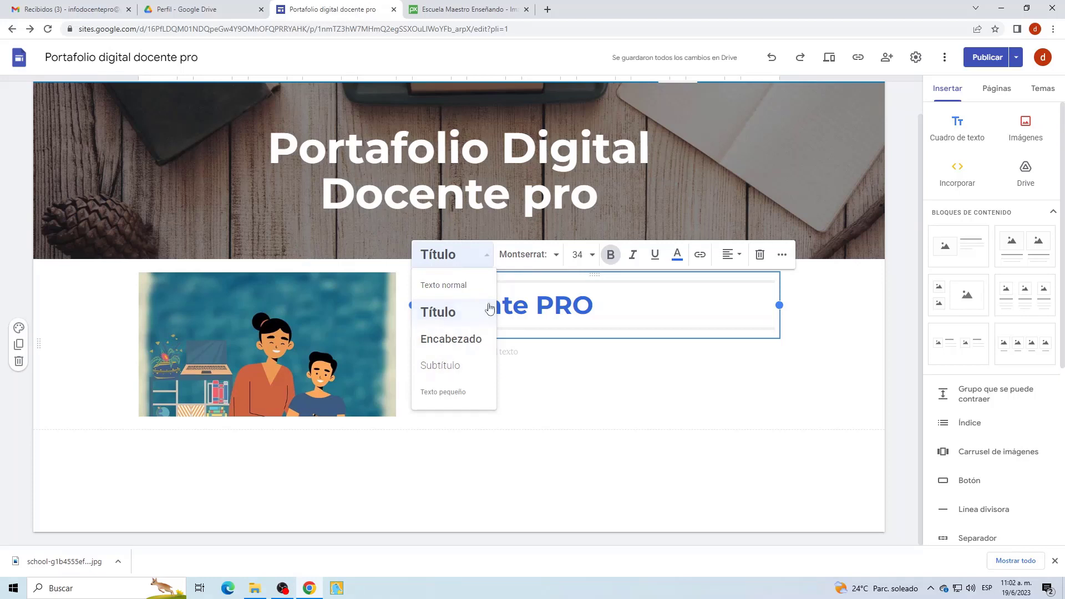
pyautogui.click(486, 256)
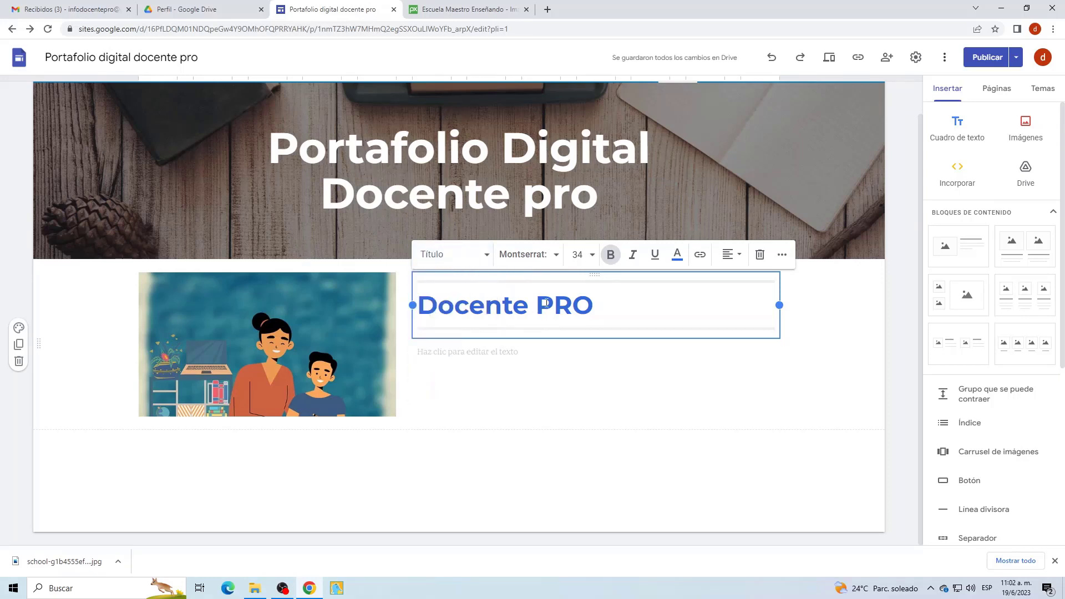
pyautogui.click(556, 256)
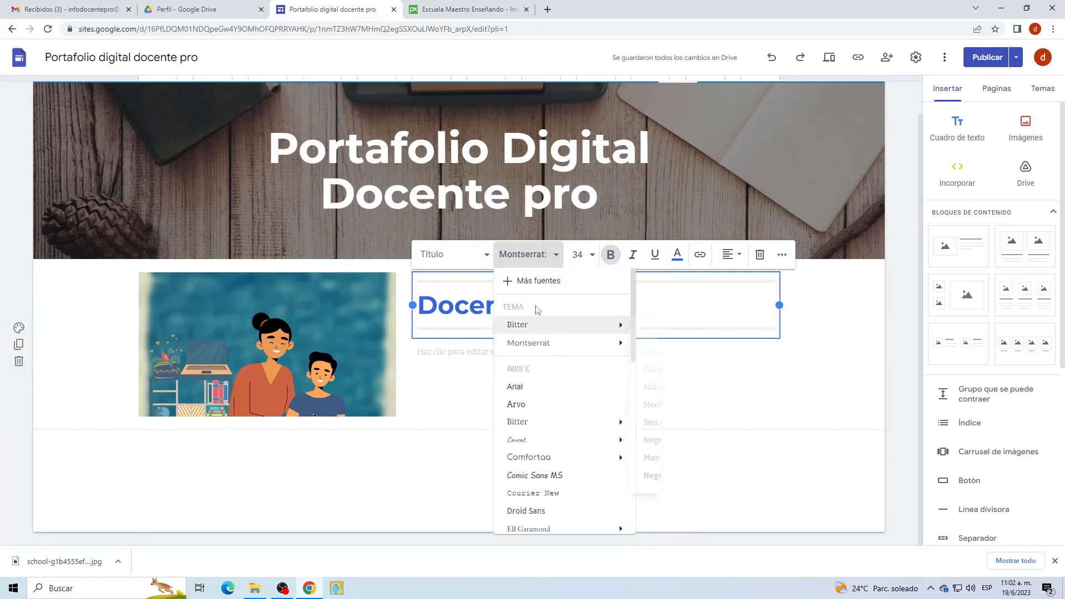
pyautogui.click(557, 255)
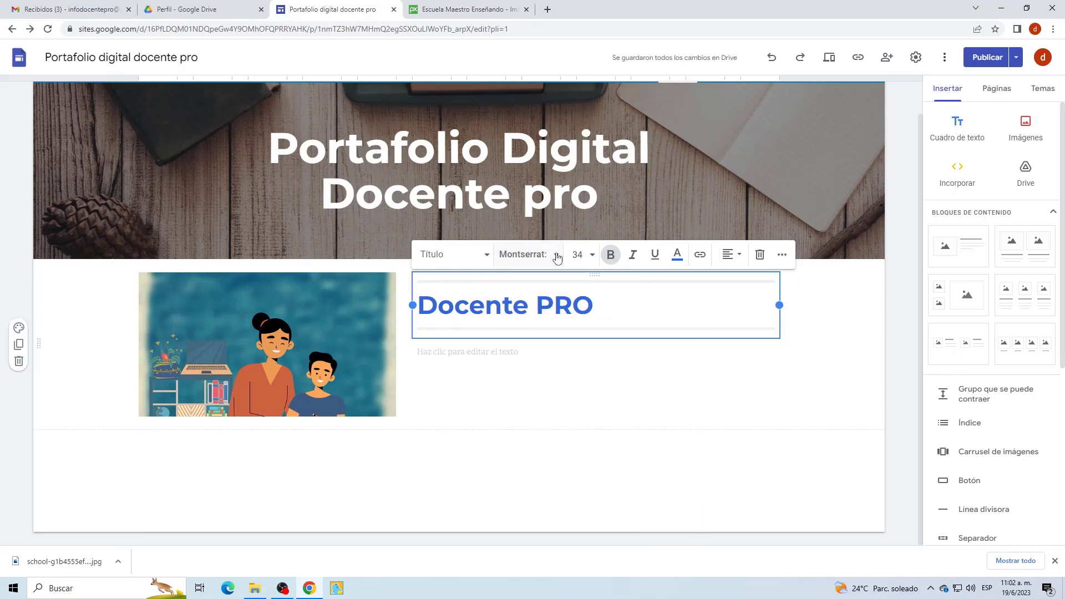
pyautogui.click(593, 256)
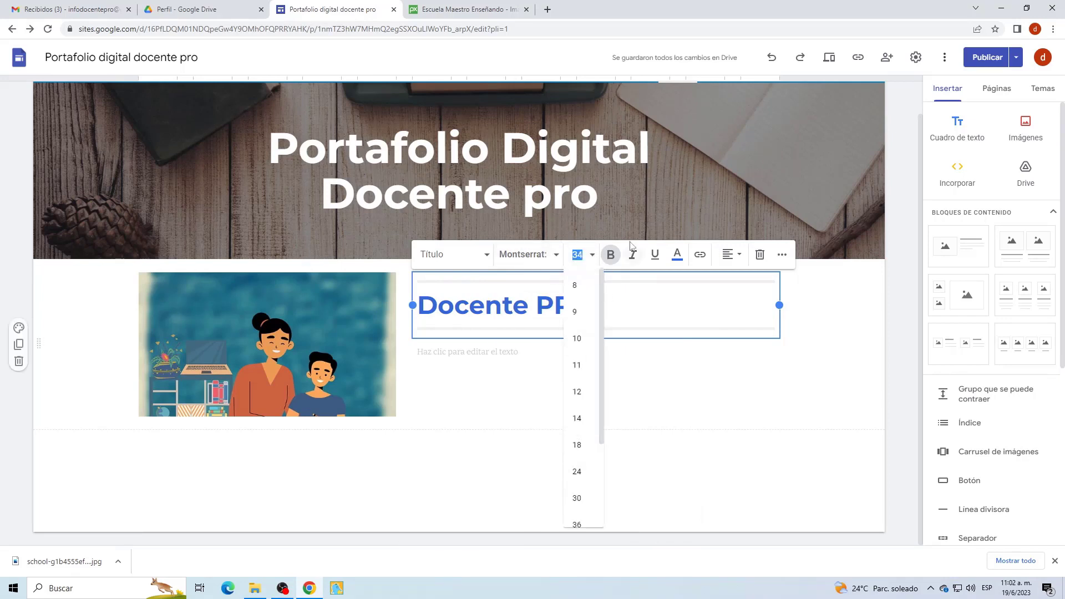
pyautogui.click(592, 255)
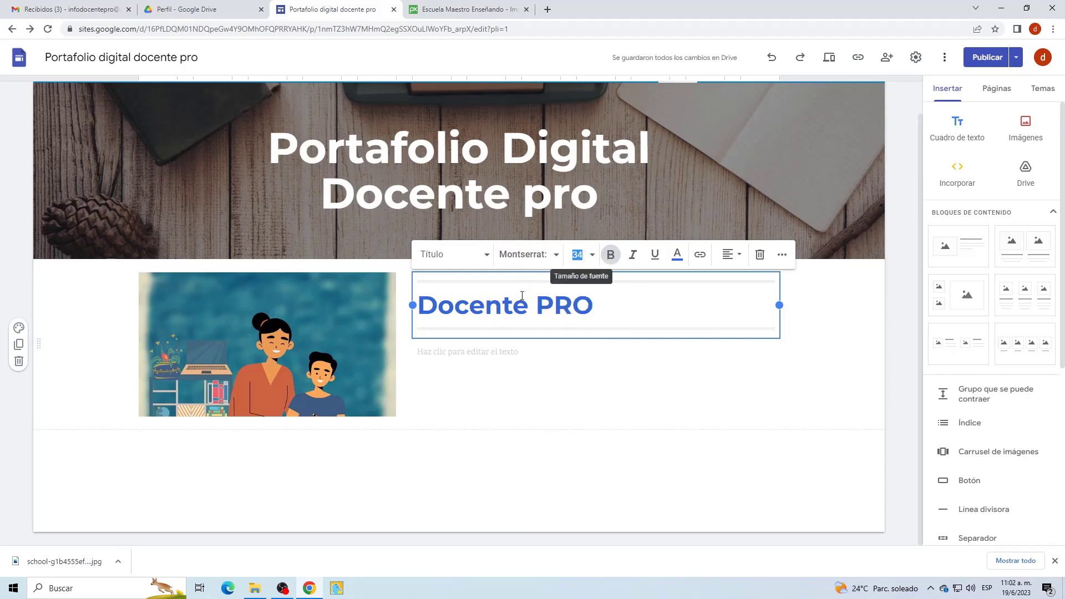
# - Select the whole "Docente PRO" title and set its text colour to the blue #1155cc
pyautogui.click(677, 258)
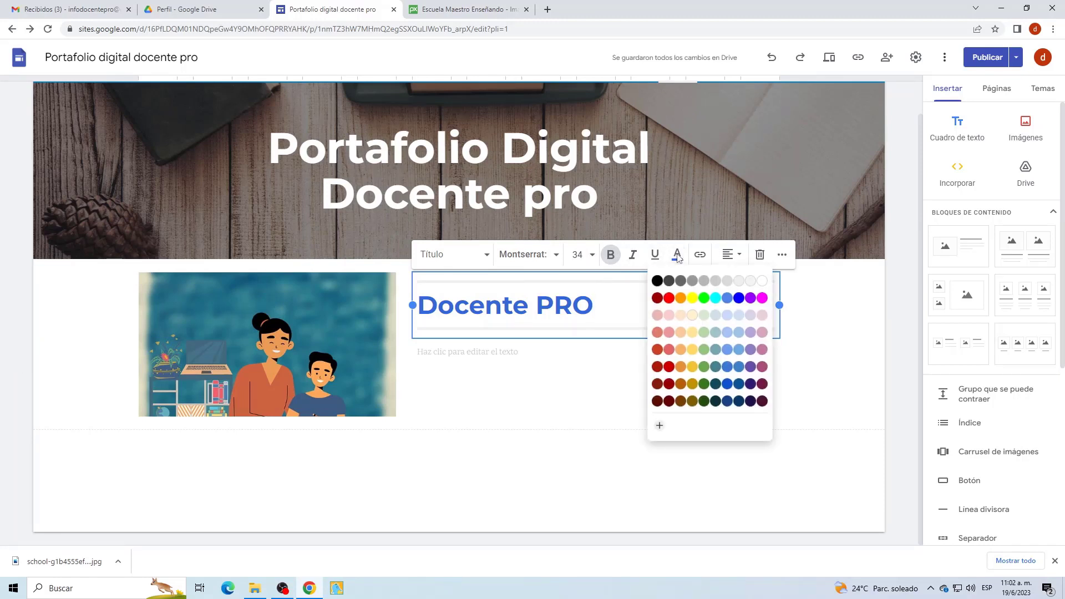
pyautogui.click(659, 297)
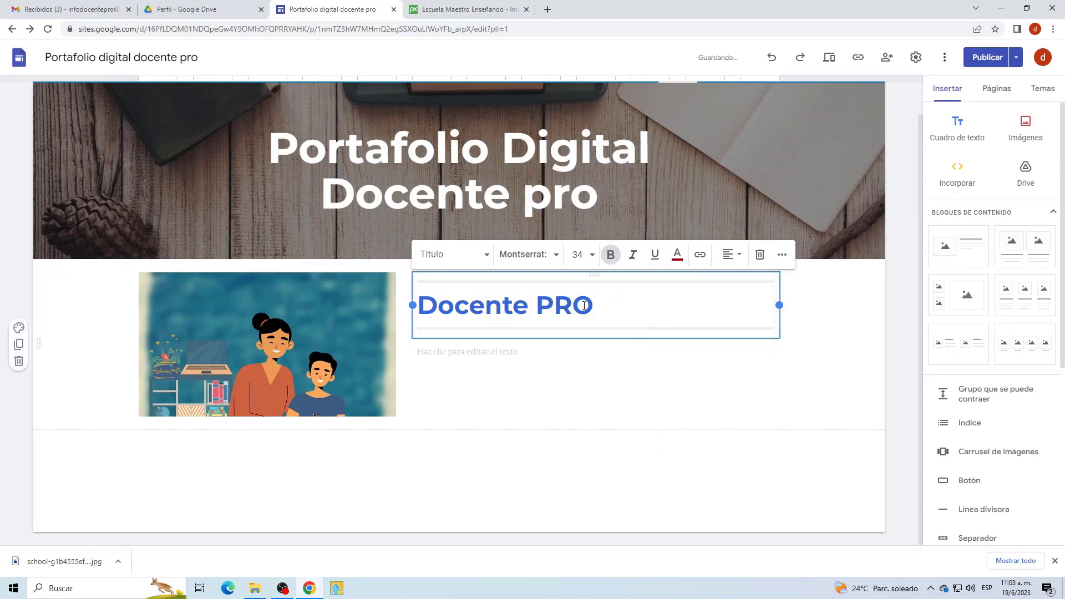
pyautogui.moveTo(600, 306); pyautogui.dragTo(415, 305)
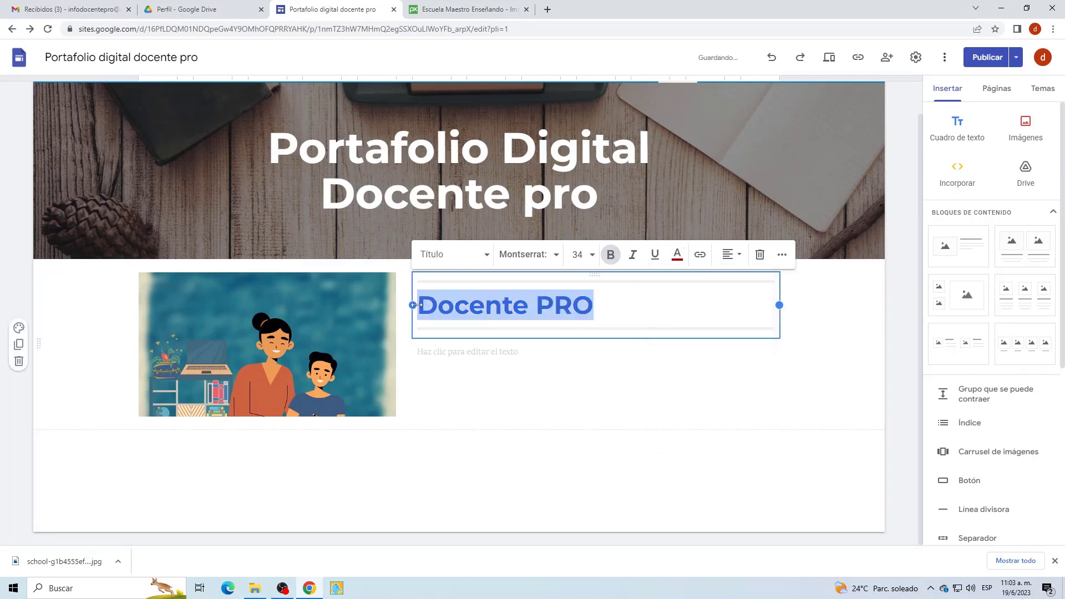
pyautogui.click(677, 256)
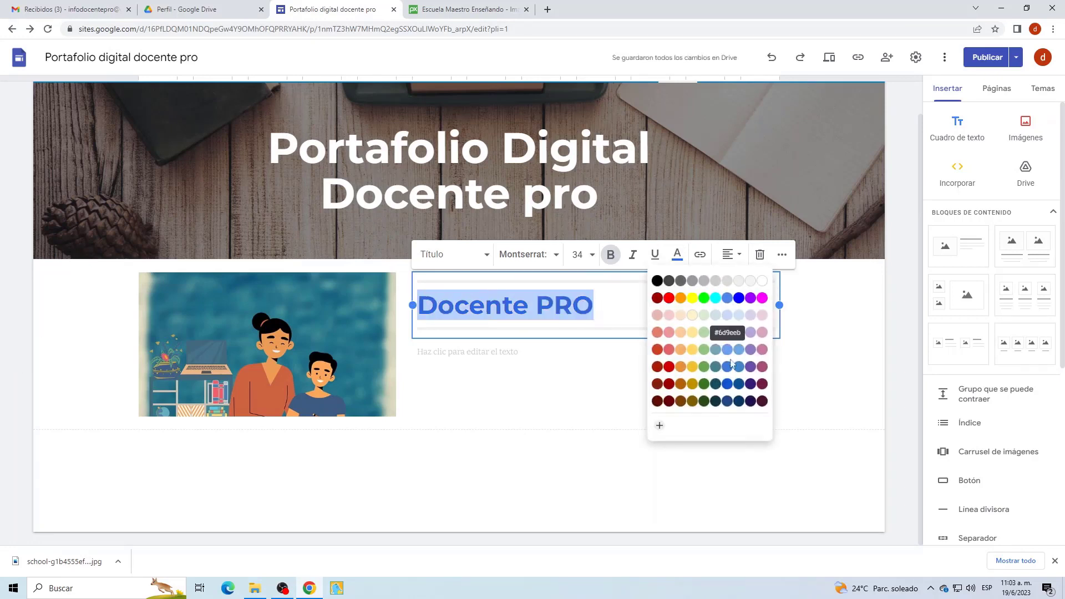
pyautogui.click(727, 383)
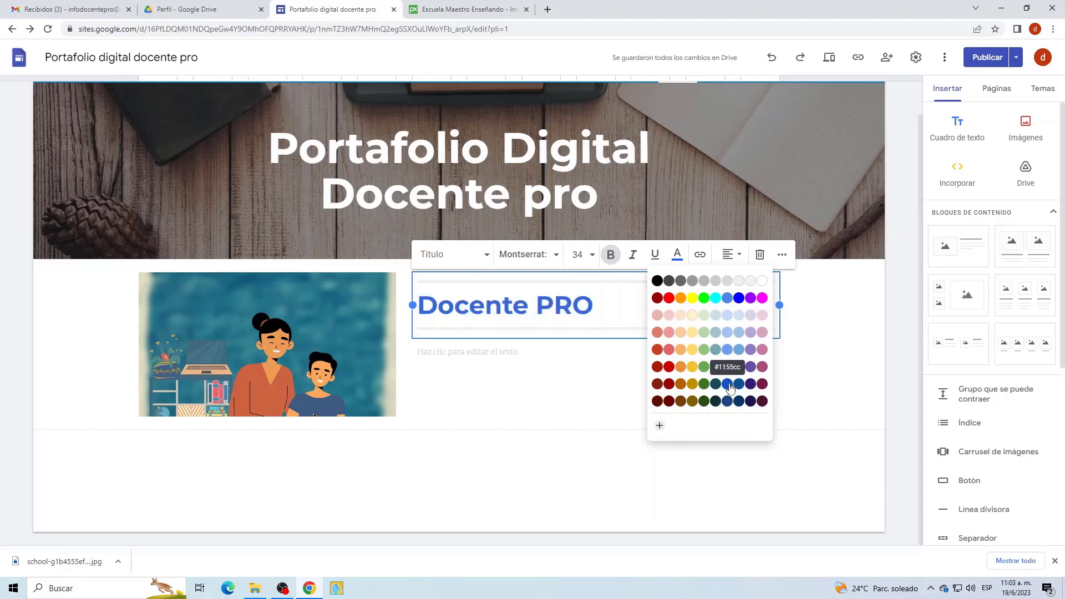
pyautogui.click(627, 310)
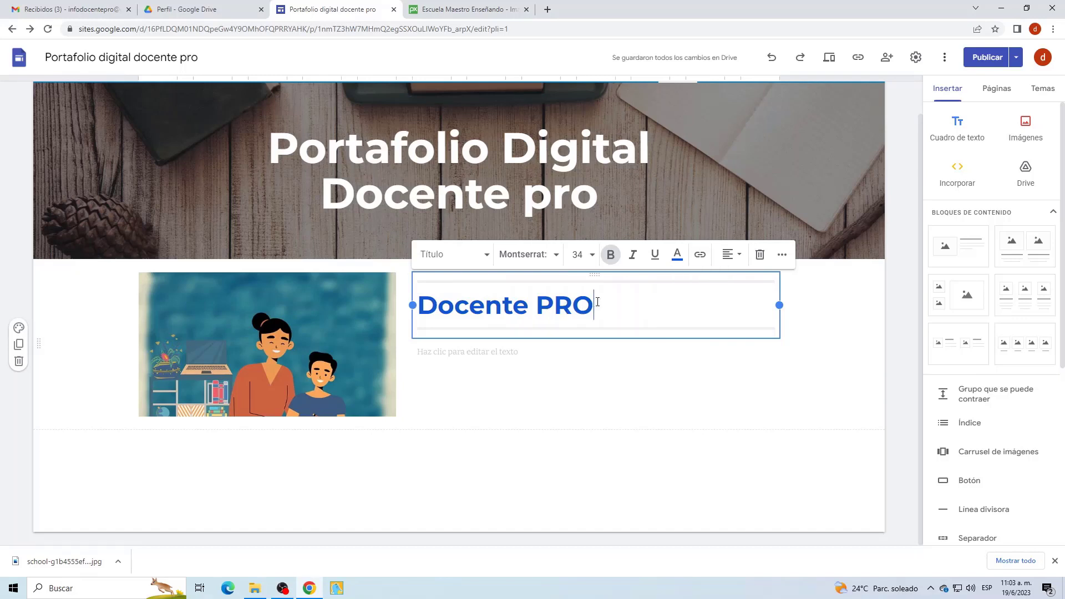
# - Centre the "Docente PRO" title and show its additional formatting options
pyautogui.hotkey('shift', 'Home')
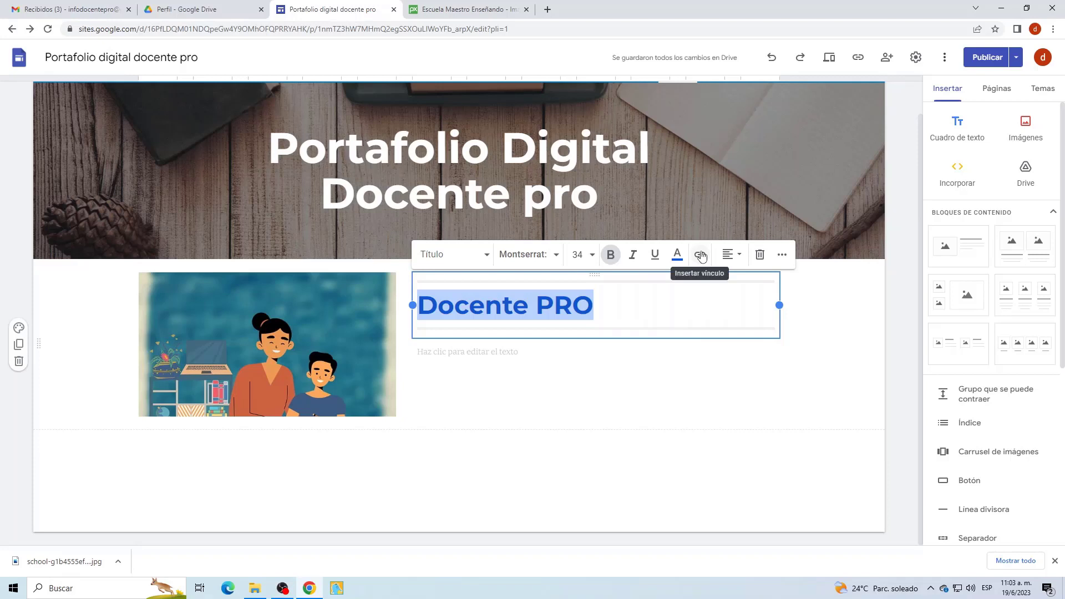
pyautogui.click(740, 254)
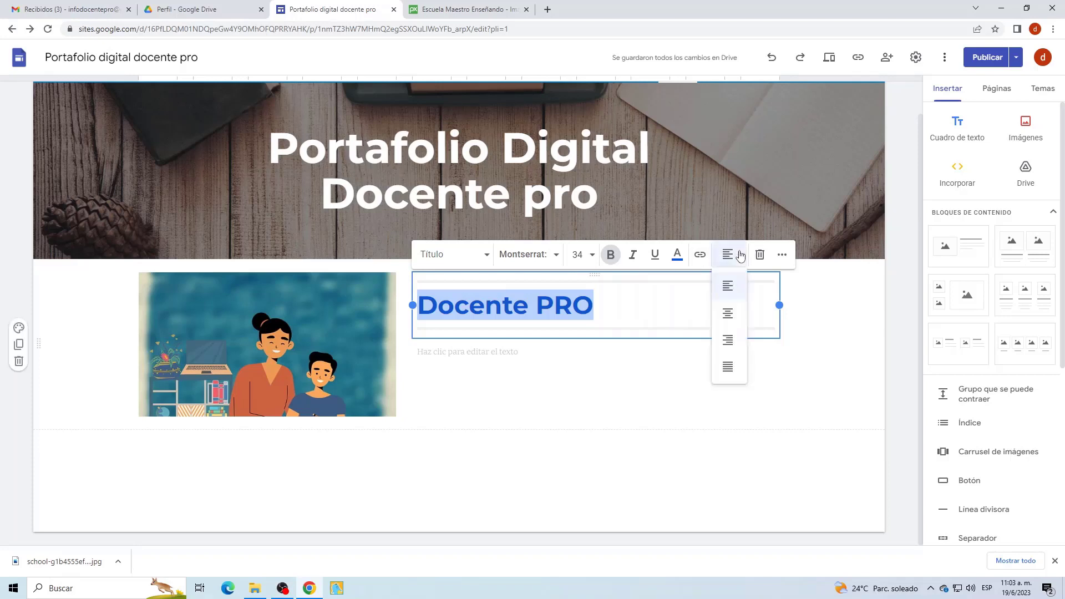
pyautogui.click(729, 311)
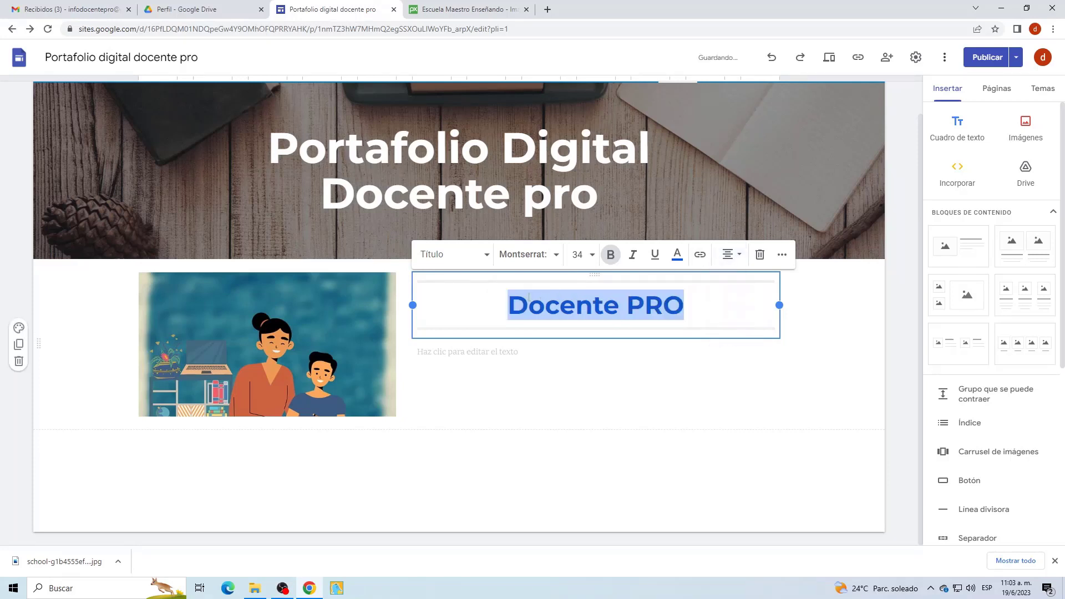
pyautogui.click(545, 302)
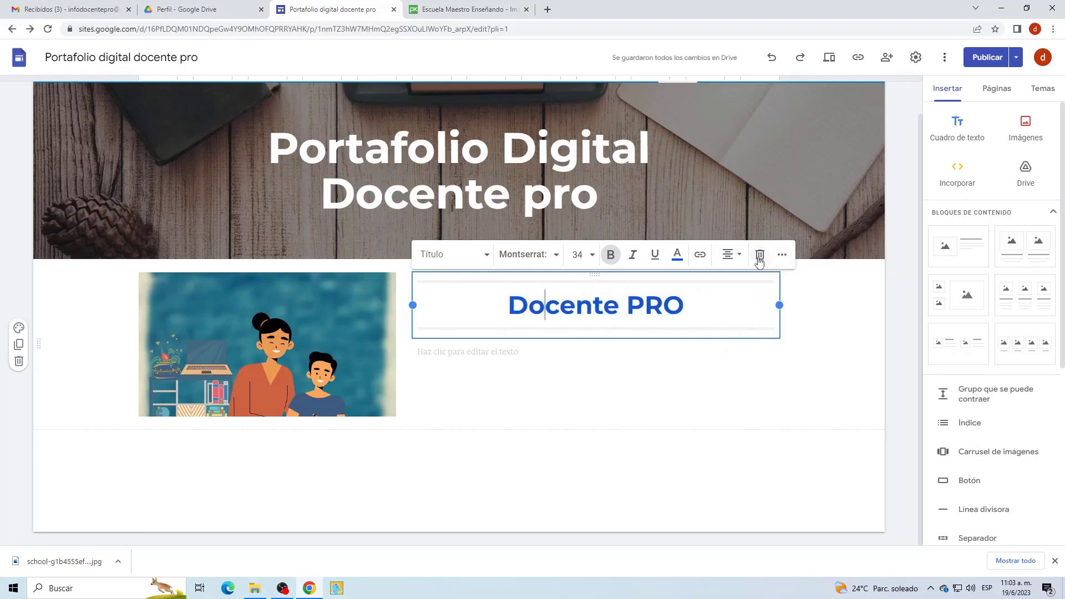
pyautogui.click(782, 256)
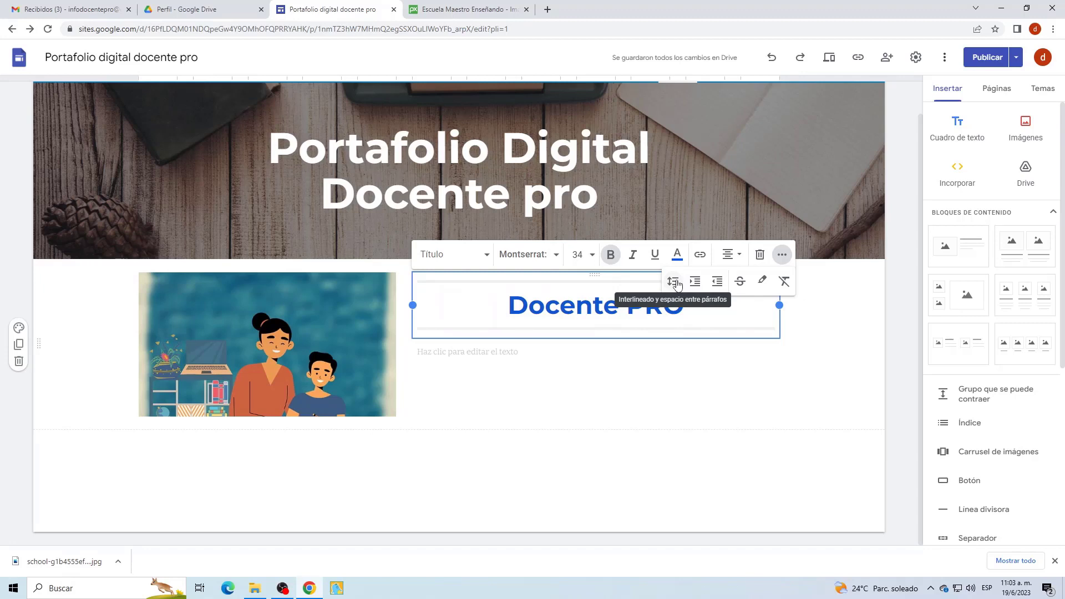
# - Fill the body text under the title with four copies of "Mi nombre es Docente PRO, tengo más de 10 años de experiencia… maestro del área de tecnología."
pyautogui.click(518, 355)
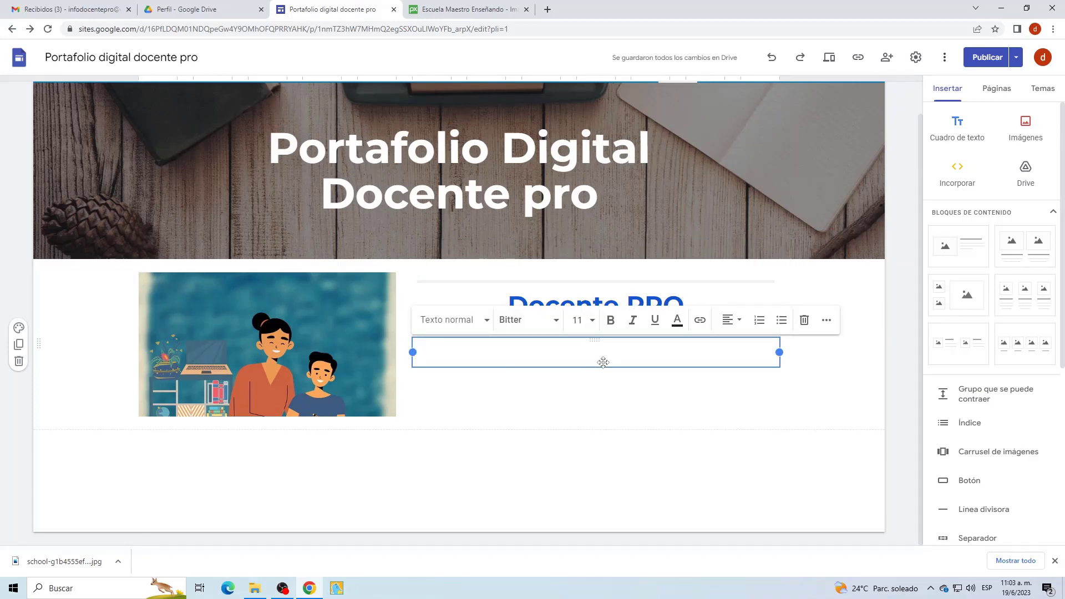
pyautogui.write('Mi nombre es Docente PRO, tengo más de 10 años de experiencia en ámbito educativo, laboro para escuela DOCENTE PRO como maestro del área de tecnología. Mi nombre es Docente PRO, tengo más de 10 años de experiencia en ámbito educativo, laboro para escuela DOCENTE PRO como maestro del área de tecnología. Mi nombre es Docente PRO, tengo más de 10 años de experiencia en ámbito educativo, laboro para escuela DOCENTE PRO como maestro del área de tecnología. Mi nombre es Docente PRO, tengo más de 10 años de experiencia en ámbito educativo, laboro para escuela DOCENTE PRO como maestro del área de tecnología.')
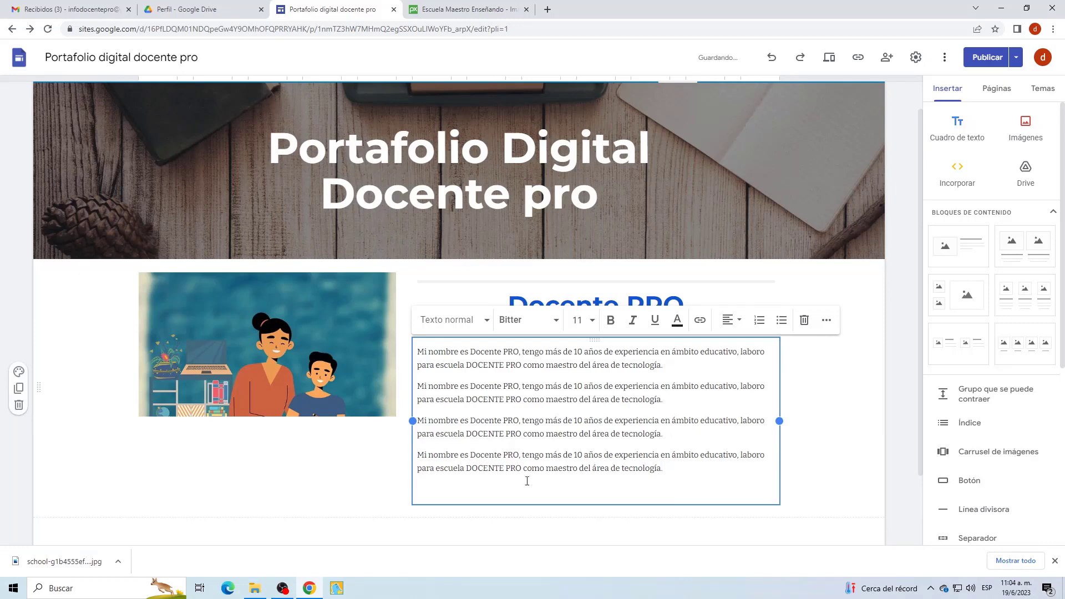
pyautogui.moveTo(689, 473); pyautogui.dragTo(413, 338)
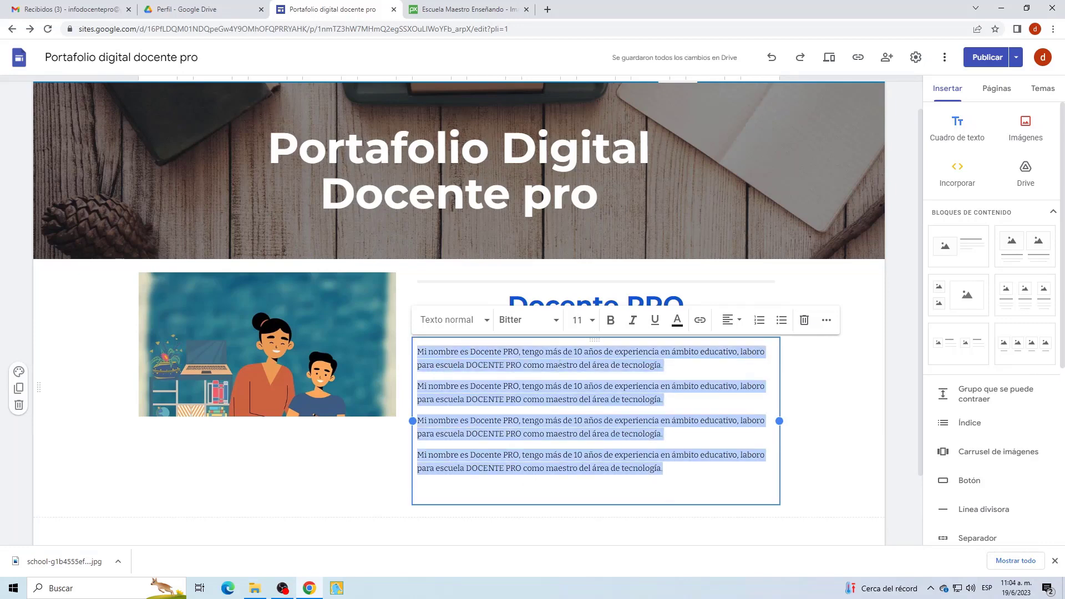
pyautogui.click(816, 399)
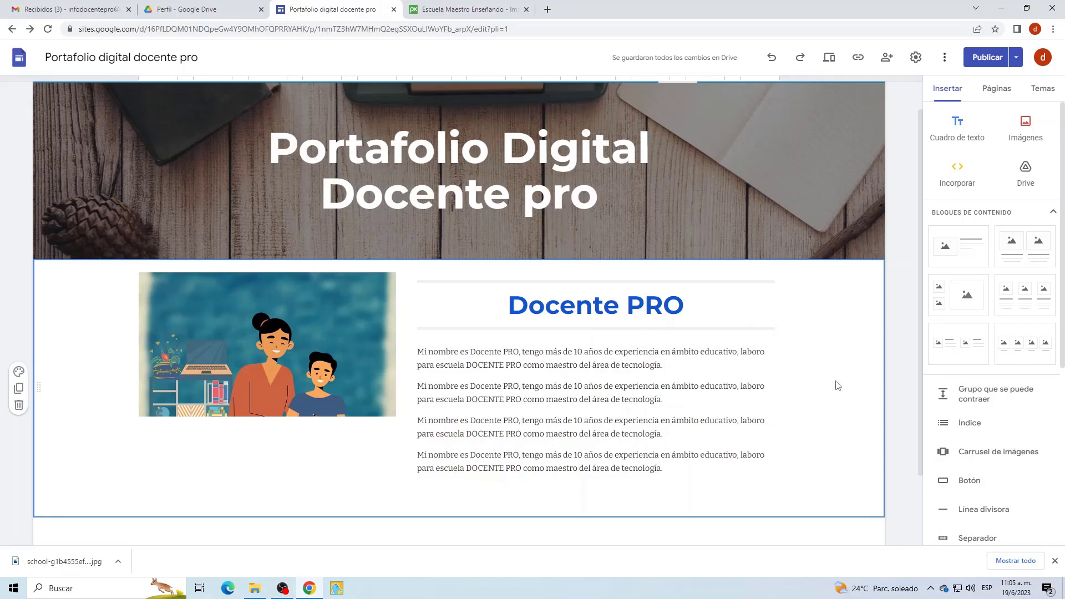
# - Insert the content block with three images and captions in a row below the introduction section
pyautogui.scroll(-2, 813, 393)
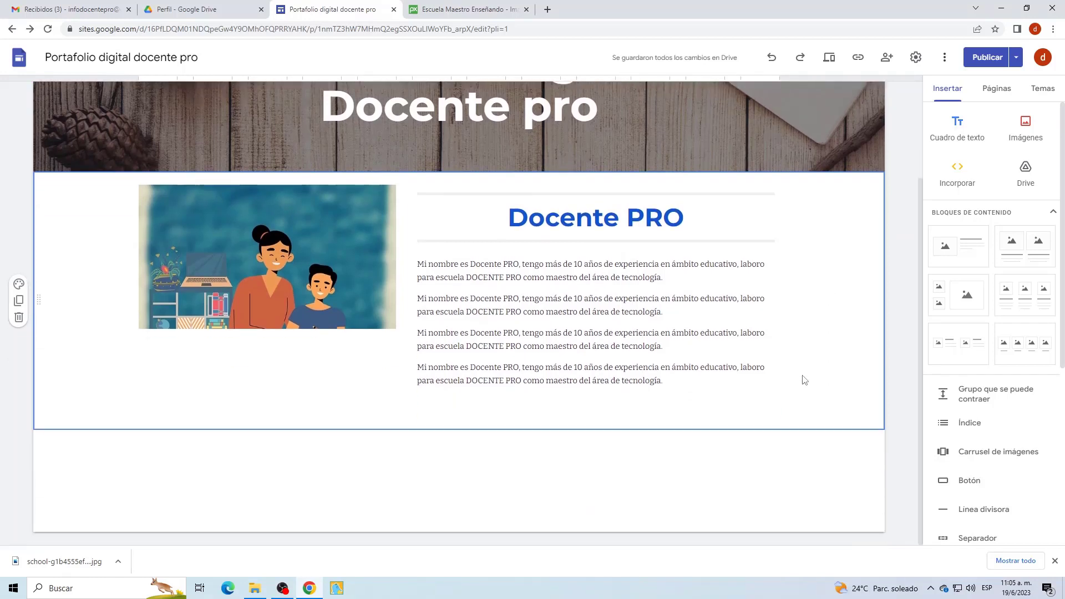
pyautogui.moveTo(332, 468)
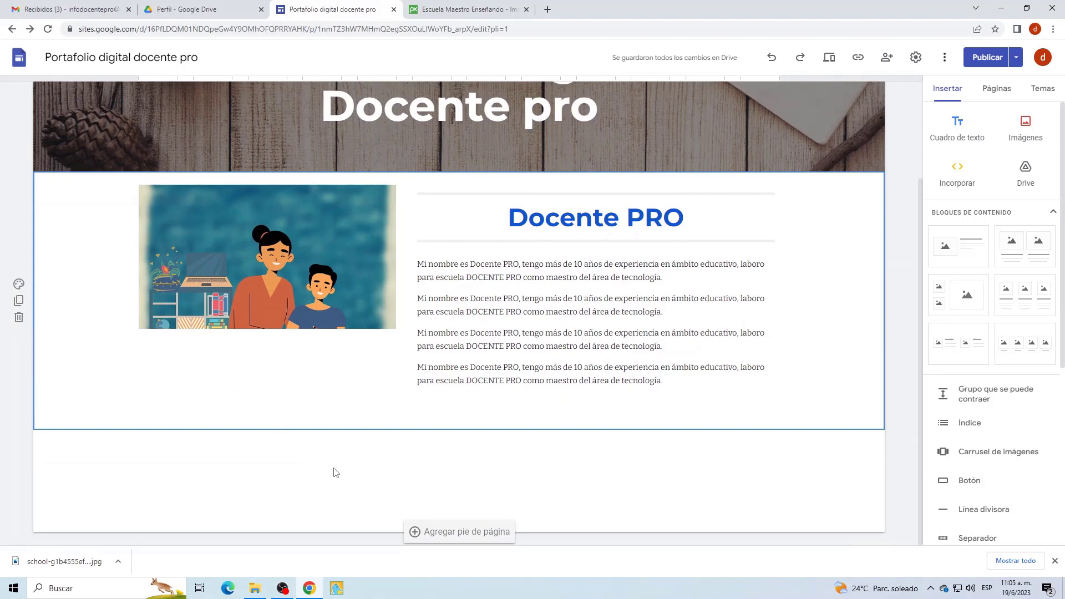
pyautogui.click(1027, 304)
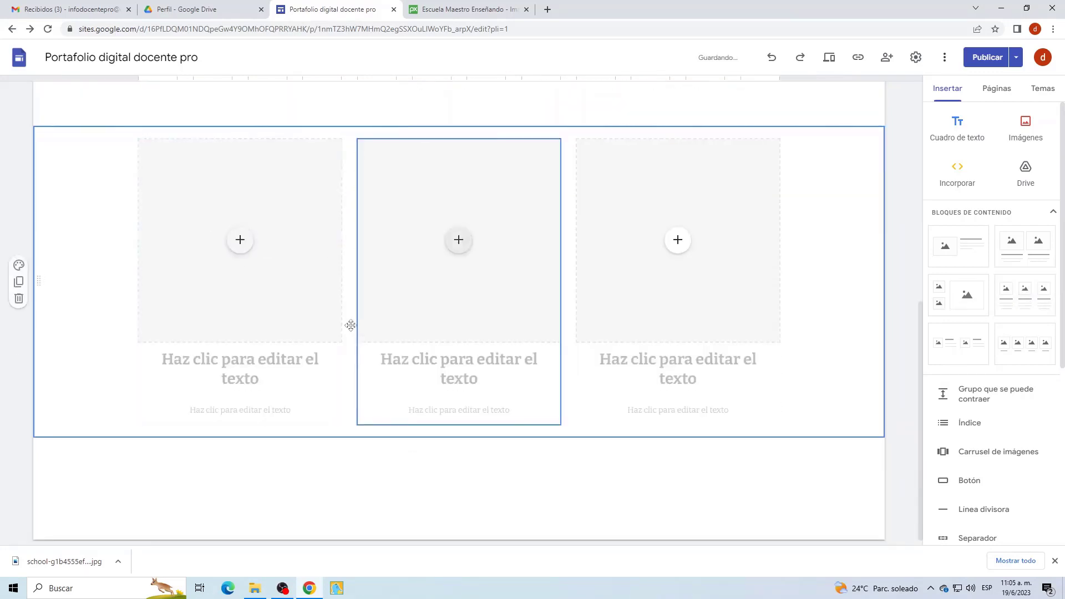
pyautogui.scroll(2, 878, 295)
pyautogui.scroll(-2, 880, 297)
pyautogui.scroll(2, 865, 283)
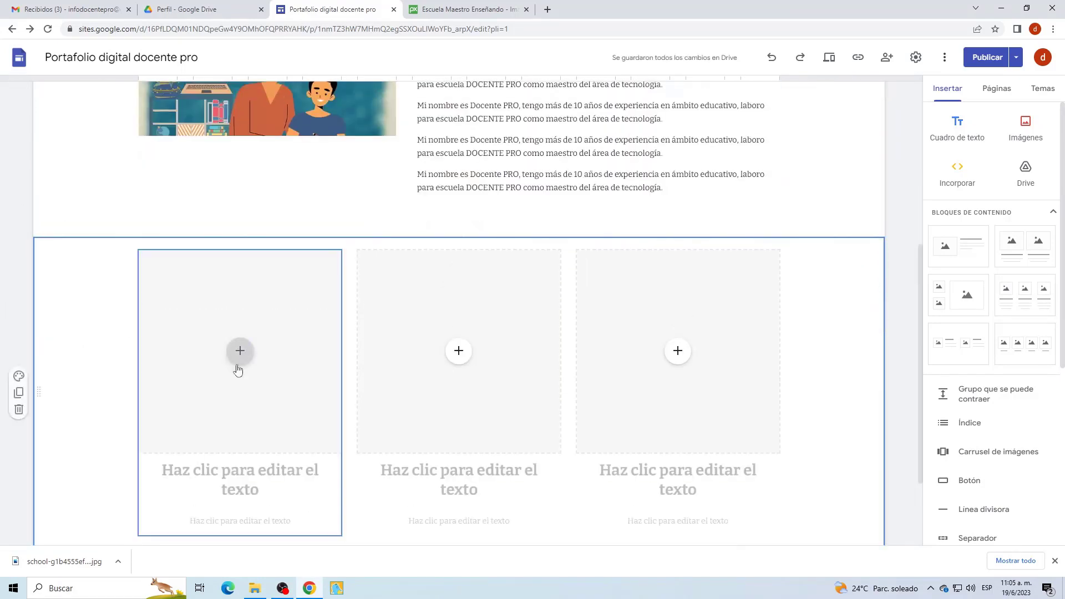
# - Look at the source options for the first empty image placeholder and check the Perfil folder in Google Drive
pyautogui.click(246, 350)
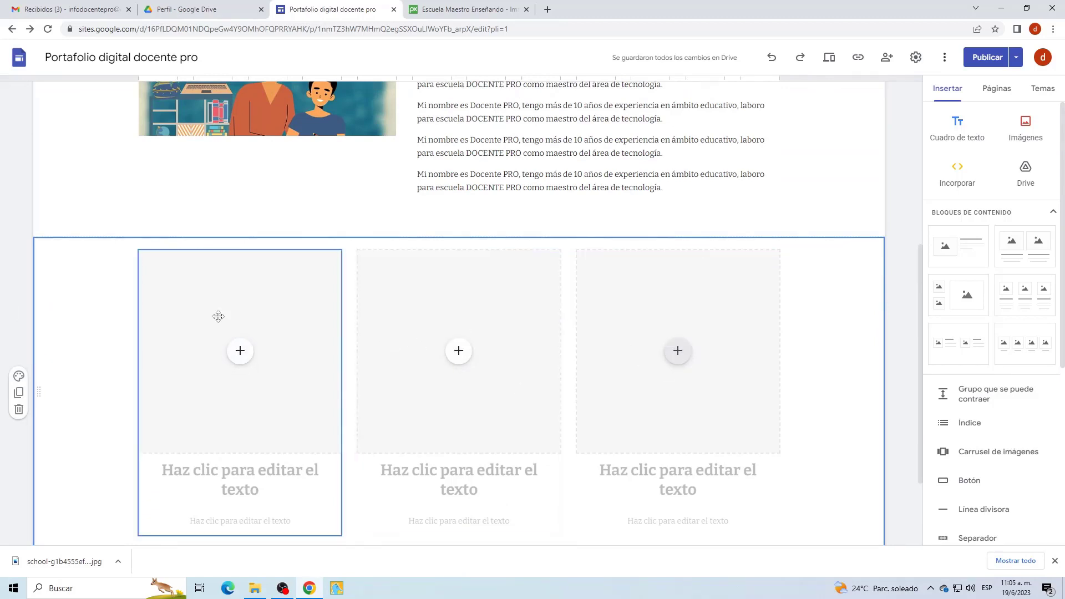
pyautogui.click(241, 358)
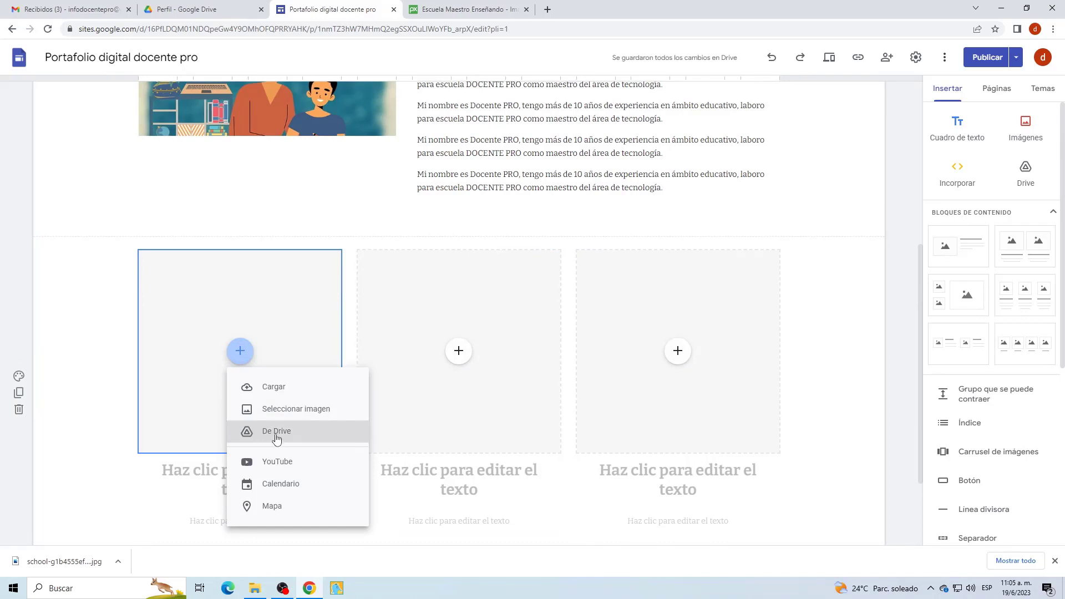
pyautogui.click(189, 9)
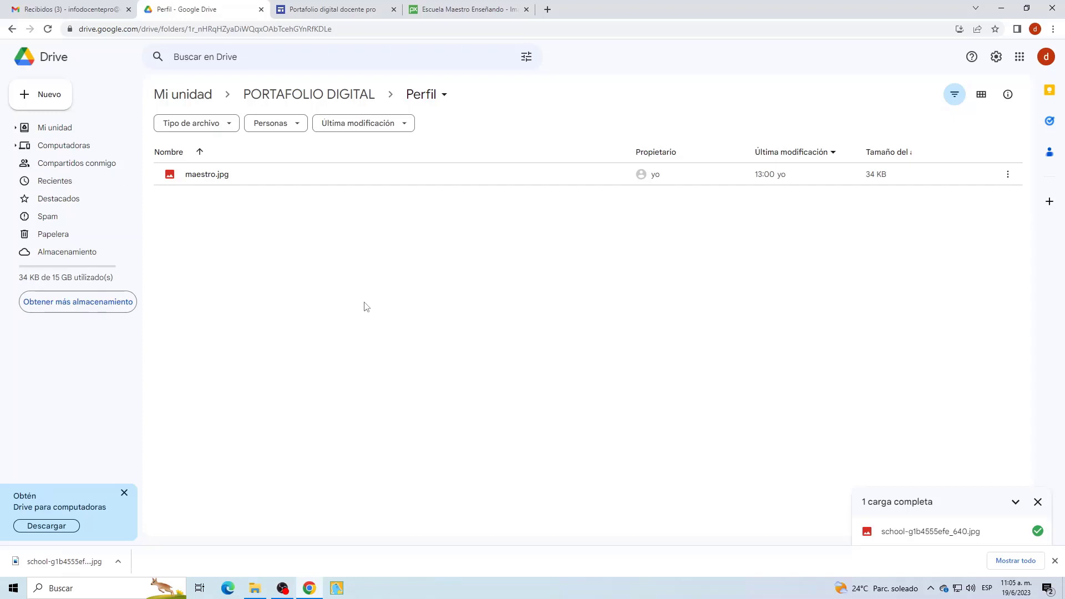
pyautogui.click(362, 10)
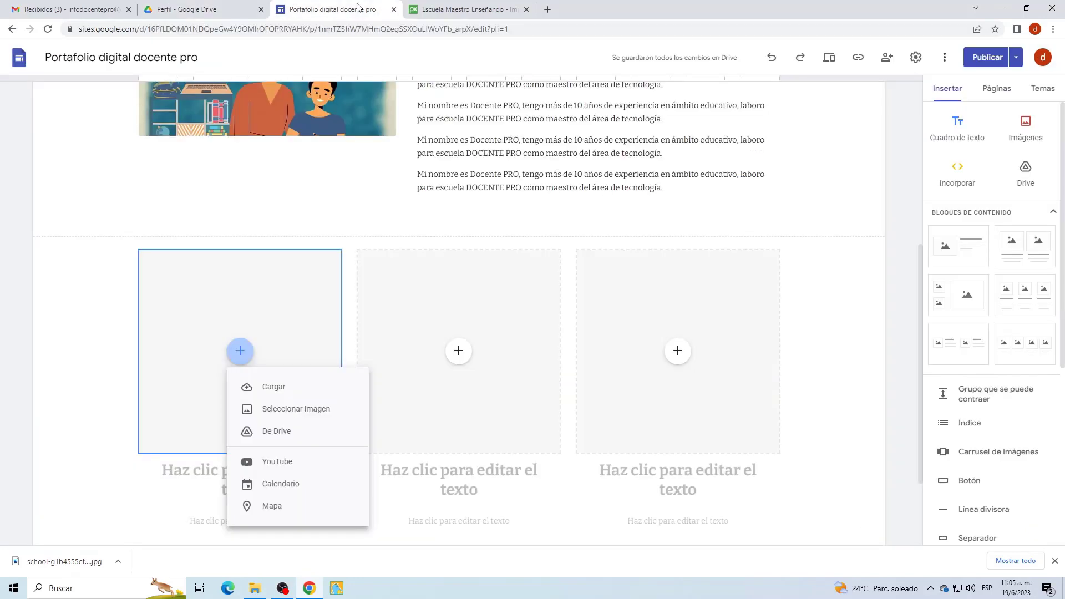
pyautogui.click(858, 306)
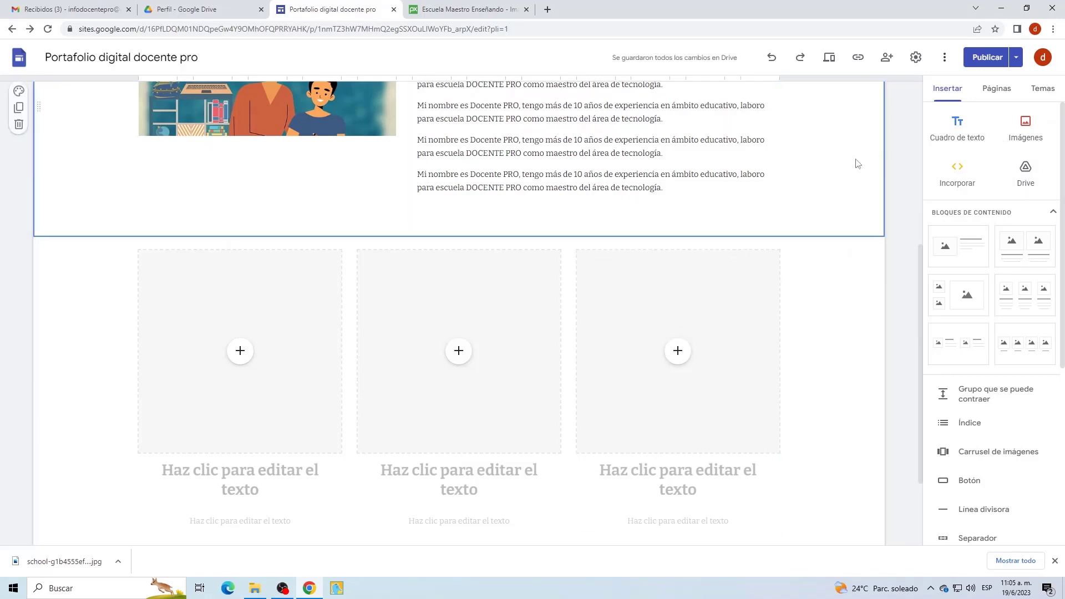
# - Insert a text box between the introduction section and the three-image block with the text "Cursos realizados"
pyautogui.scroll(4, 779, 363)
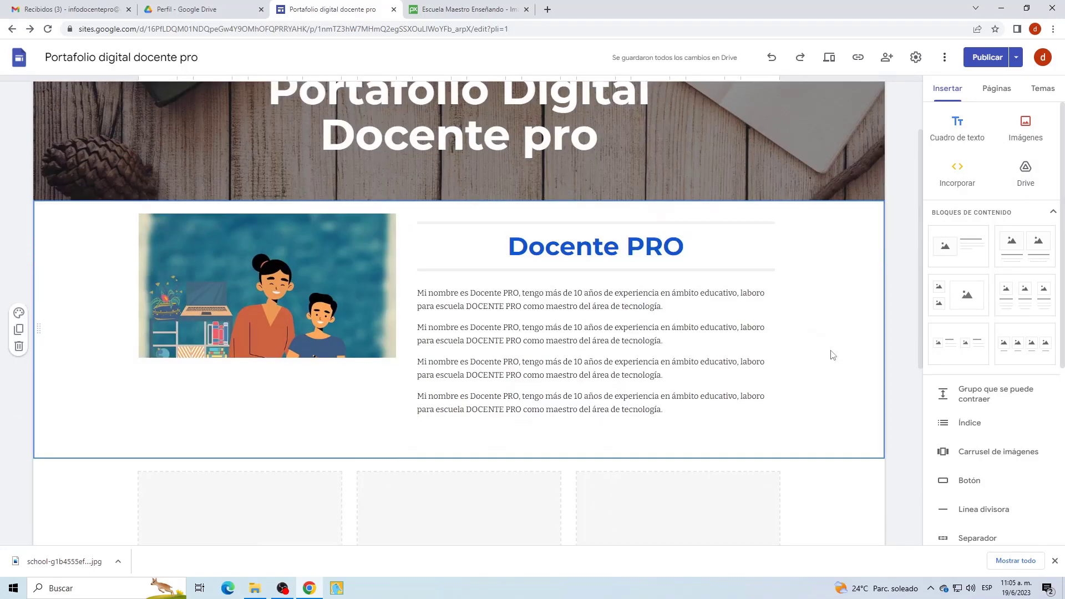
pyautogui.click(968, 128)
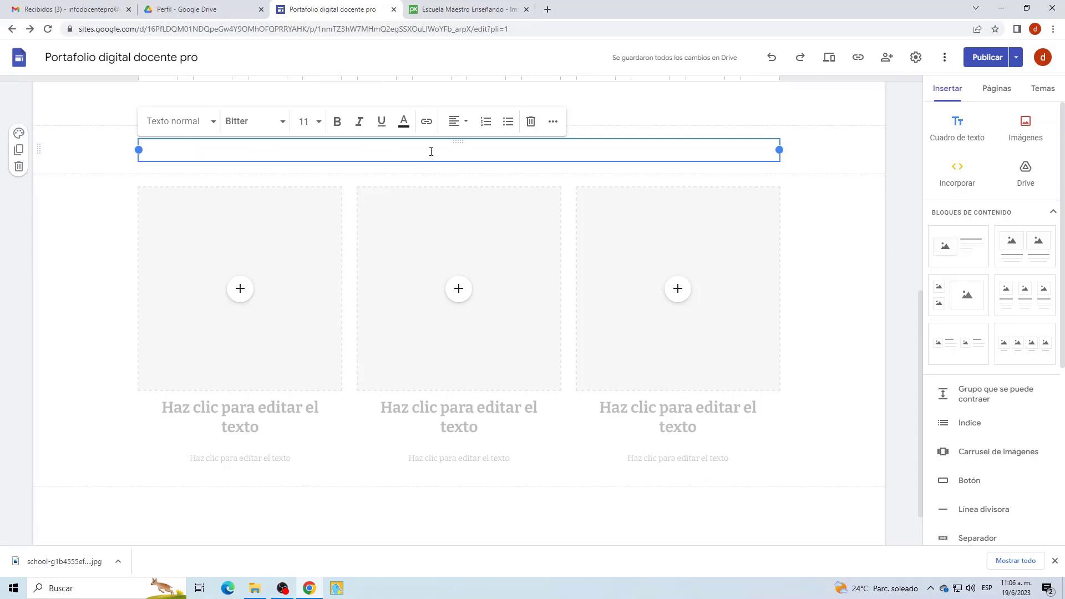
pyautogui.write('Cursos realizados')
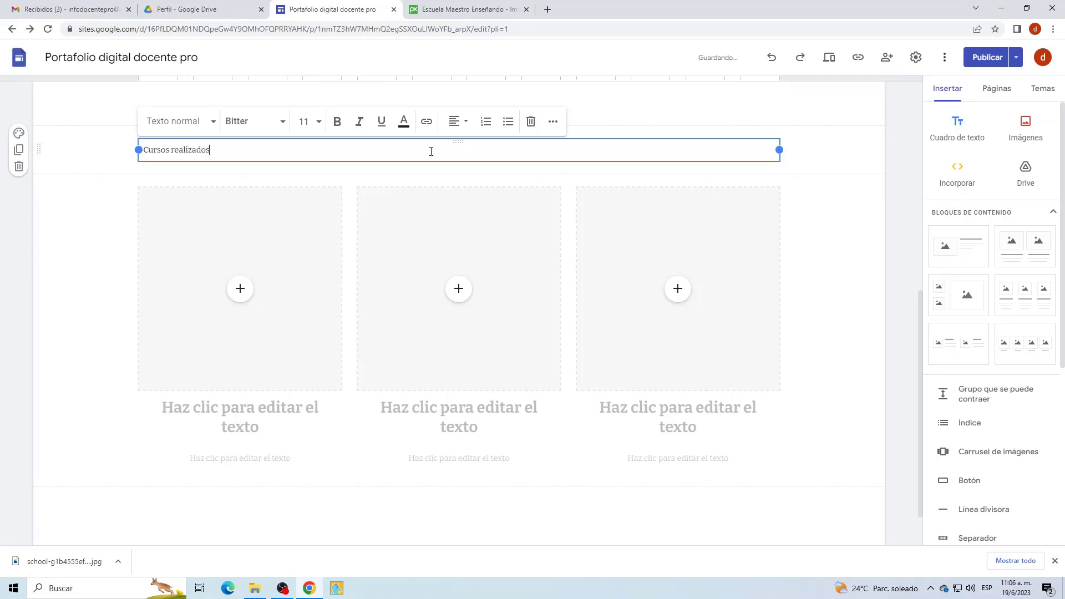
# - Apply the Título style to the "Cursos realizados" text and centre it
pyautogui.moveTo(211, 150); pyautogui.dragTo(140, 152)
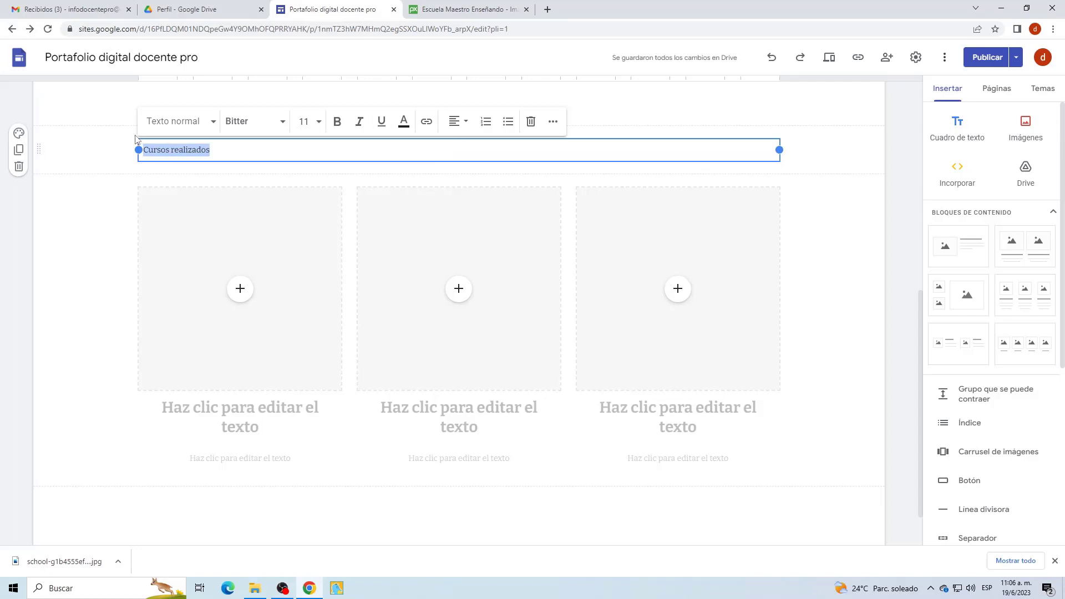
pyautogui.click(209, 122)
pyautogui.click(174, 179)
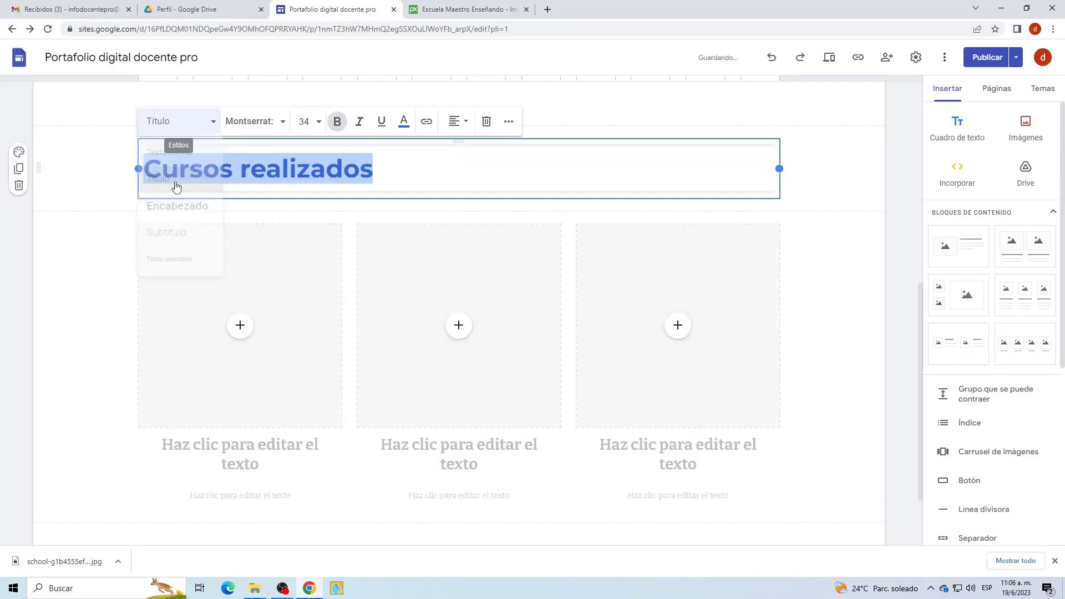
pyautogui.click(468, 124)
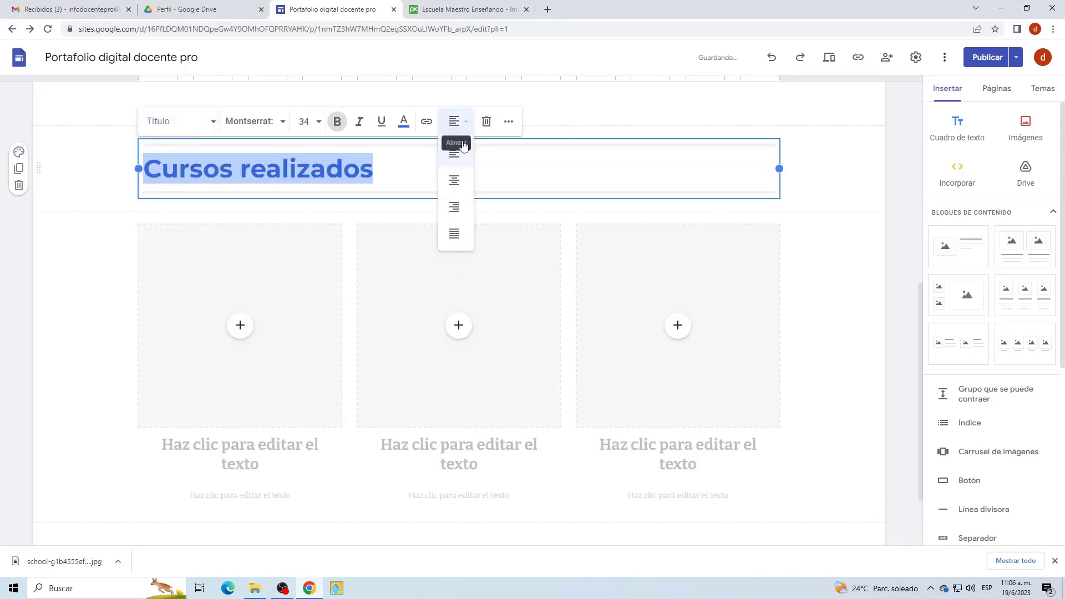
pyautogui.click(454, 178)
pyautogui.click(826, 285)
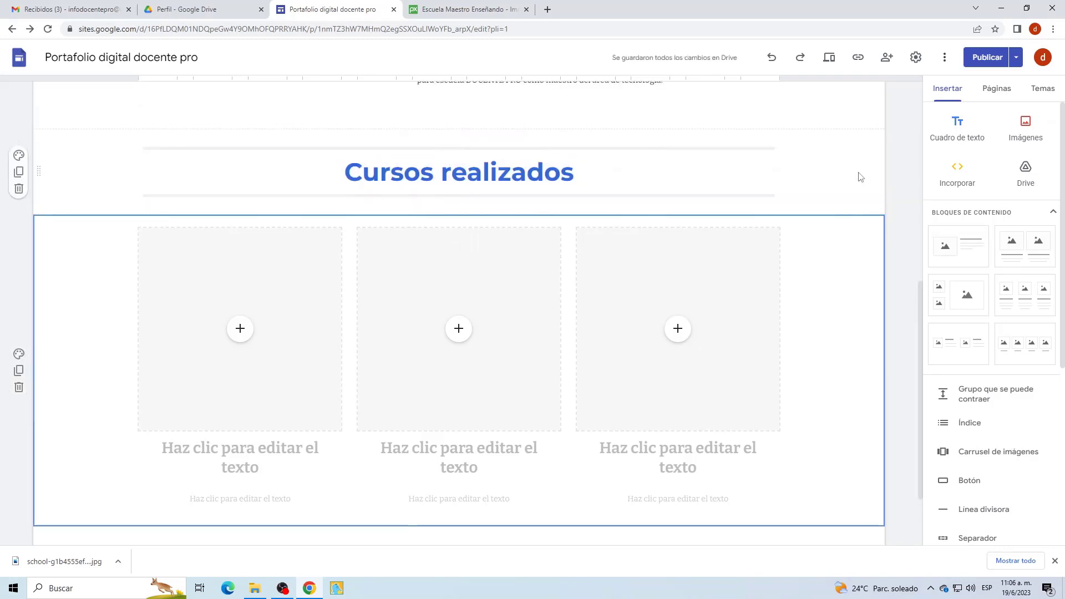
# - Review the Sobre mi page from its header down to the Cursos realizados section
pyautogui.scroll(2, 859, 178)
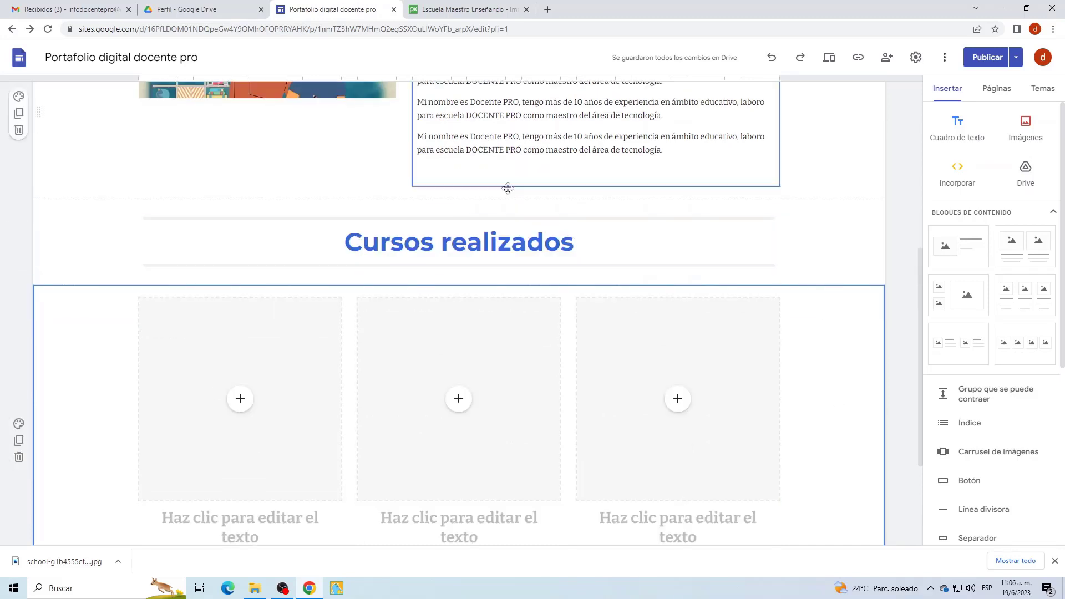
pyautogui.scroll(-3, 804, 444)
pyautogui.scroll(5, 804, 445)
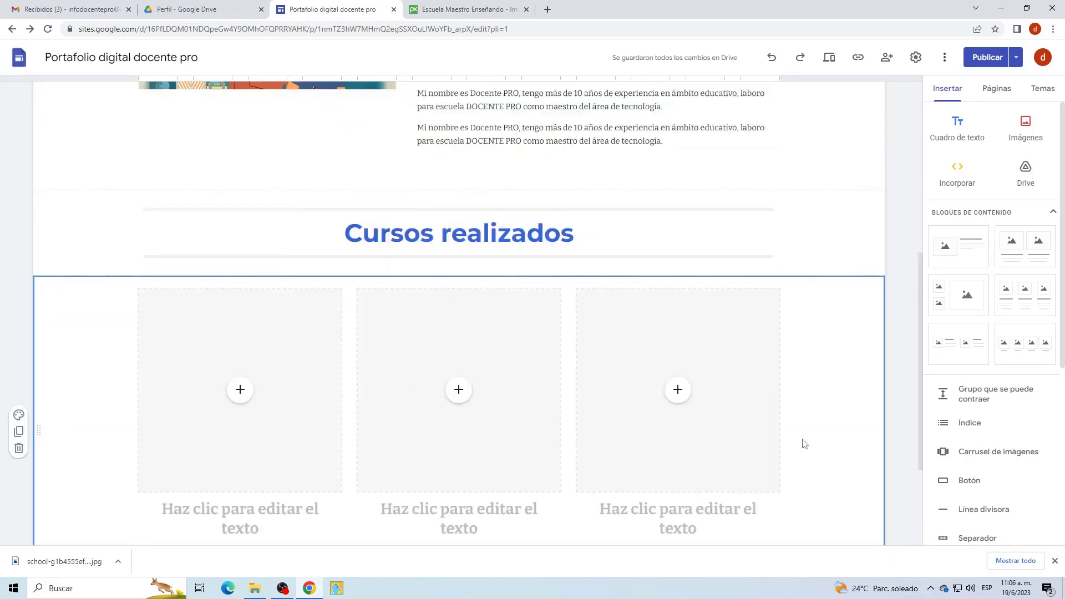
pyautogui.scroll(5, 803, 443)
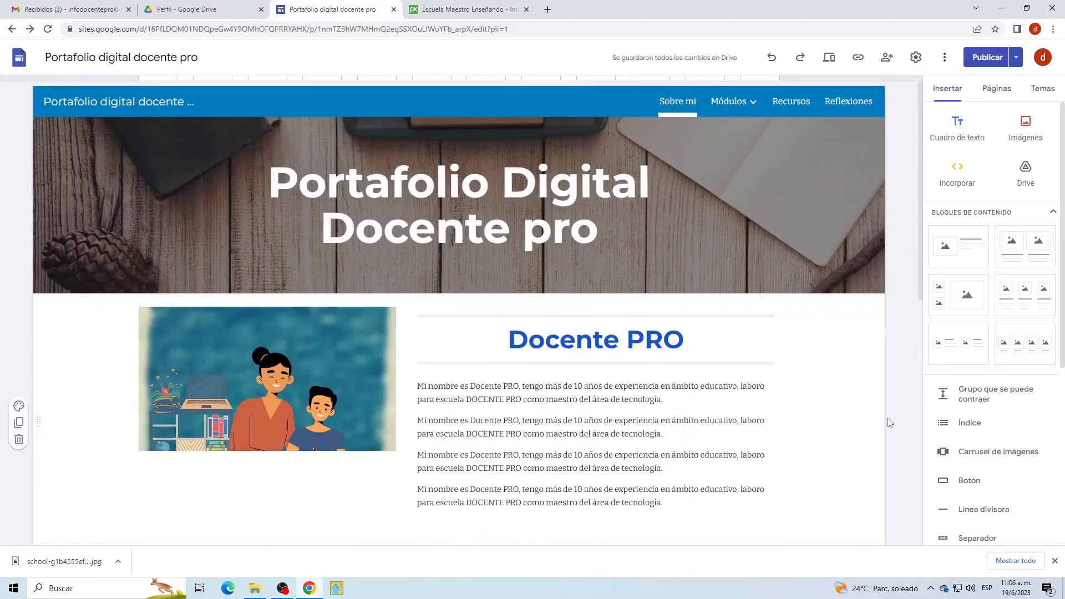
pyautogui.scroll(-6, 889, 422)
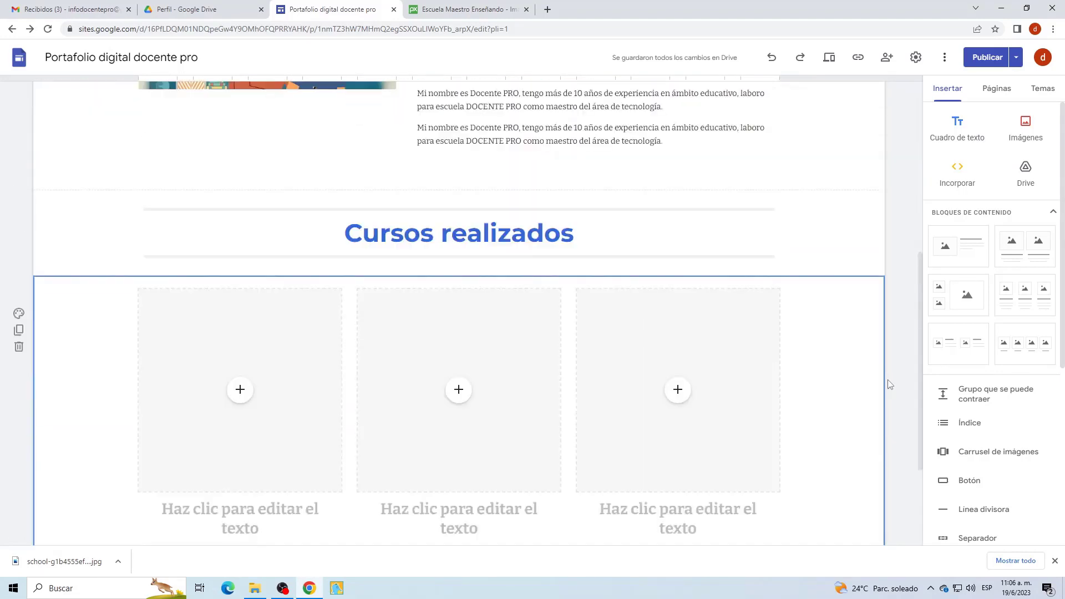
# - Open the Módulo 1 page and insert the content block with one image beside a title and text
pyautogui.scroll(6, 890, 384)
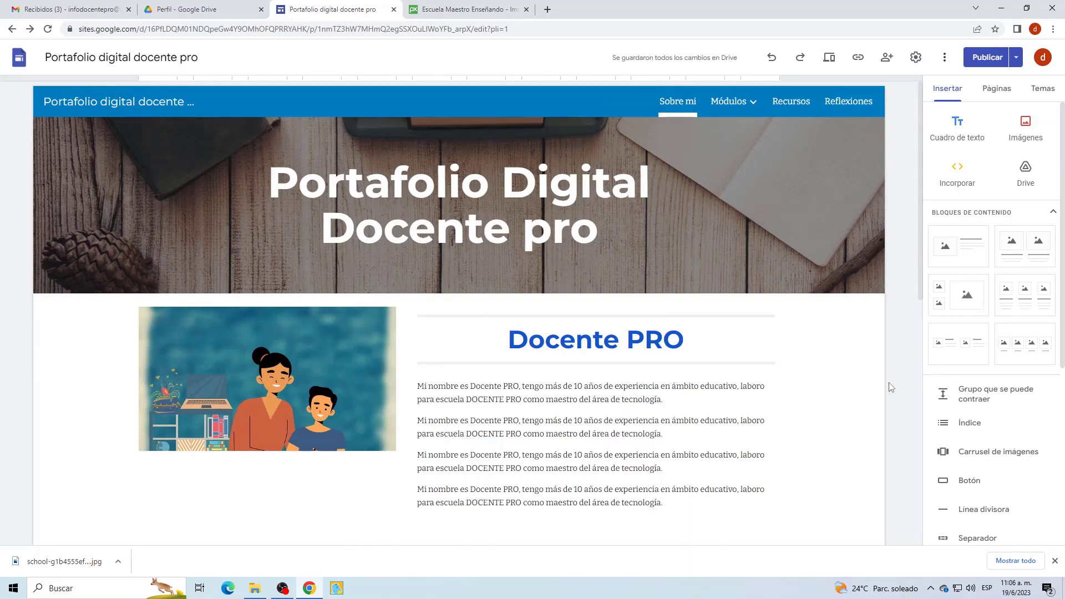
pyautogui.moveTo(754, 113)
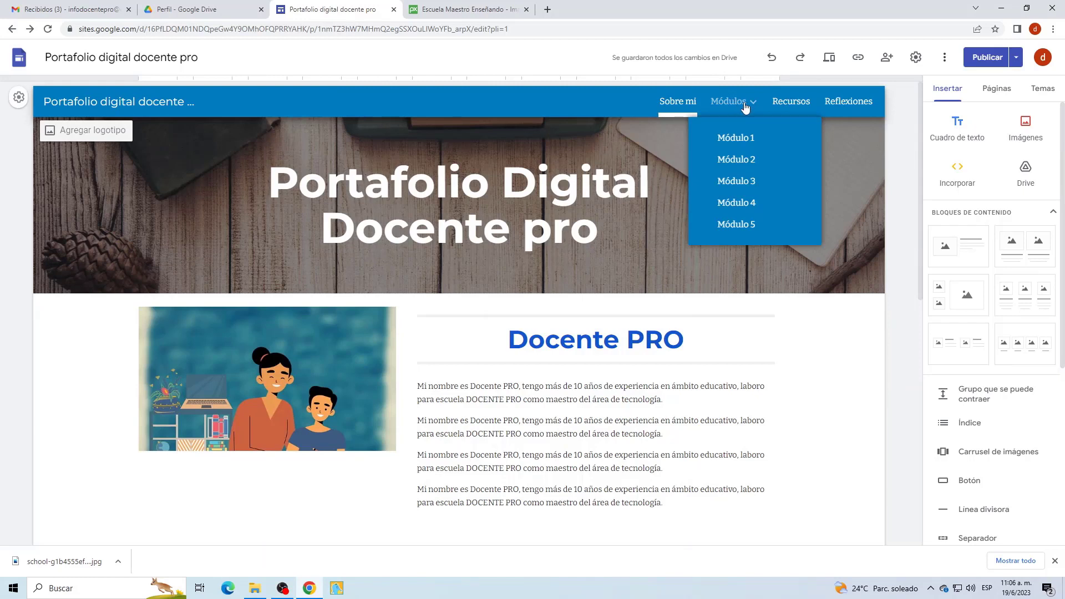
pyautogui.click(733, 137)
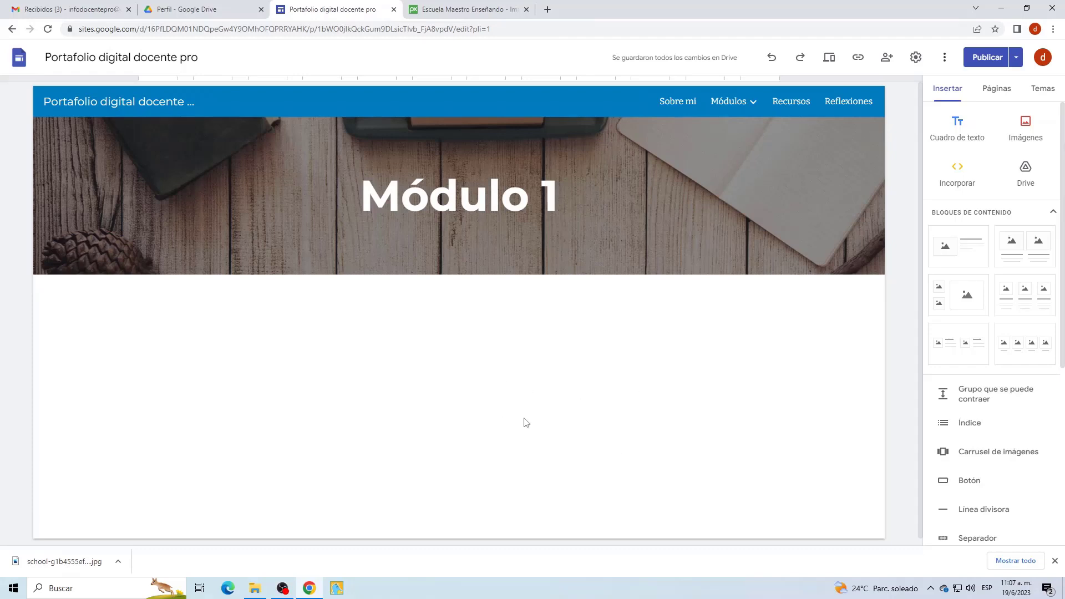
pyautogui.click(965, 250)
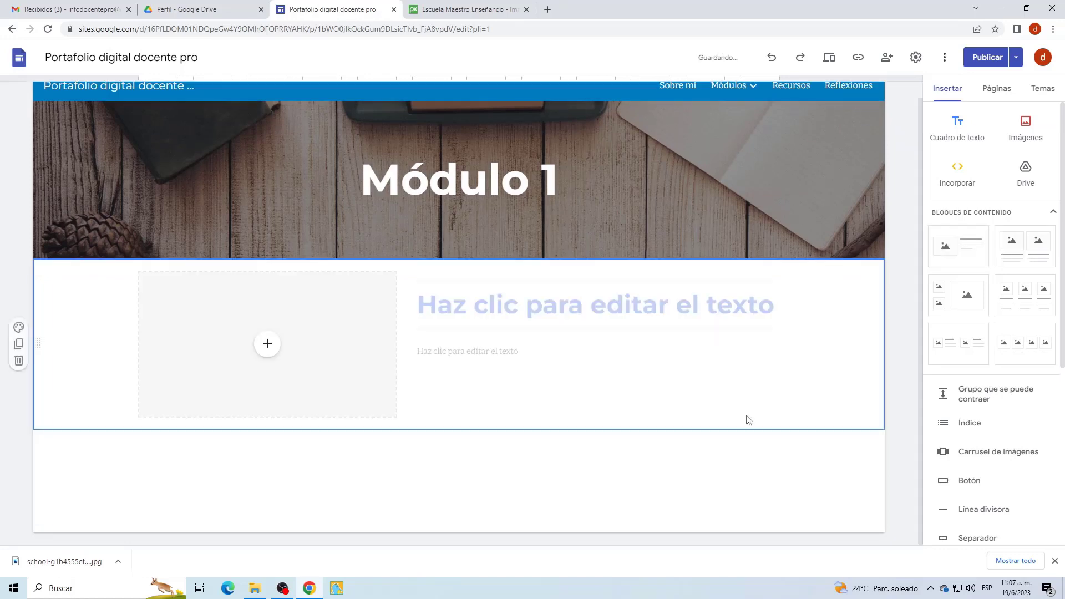
# - Enter "Asignación módulo 1" as the title of the new content block
pyautogui.click(669, 301)
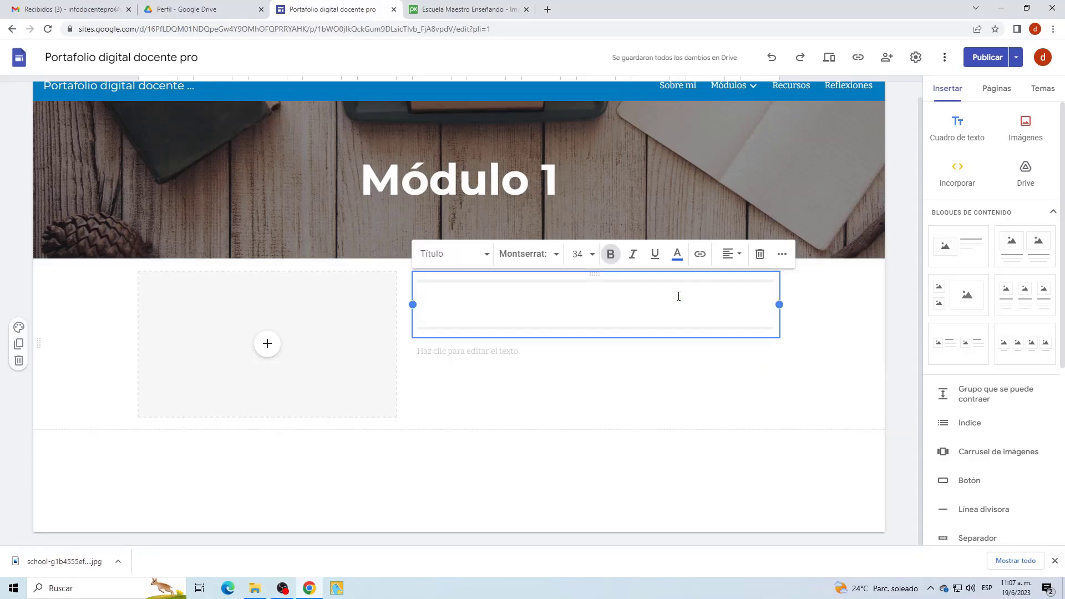
pyautogui.write('Asignacón módulo 1')
pyautogui.press('Left')
pyautogui.press('Left')
pyautogui.press('Left')
pyautogui.press('Left')
pyautogui.press('Left')
pyautogui.press('Left')
pyautogui.press('Left')
pyautogui.press('Left')
pyautogui.press('Left')
pyautogui.press('Left')
pyautogui.press('Left')
pyautogui.write('i')
# - Centre the "Asignación módulo 1" title
pyautogui.moveTo(711, 303); pyautogui.dragTo(421, 307)
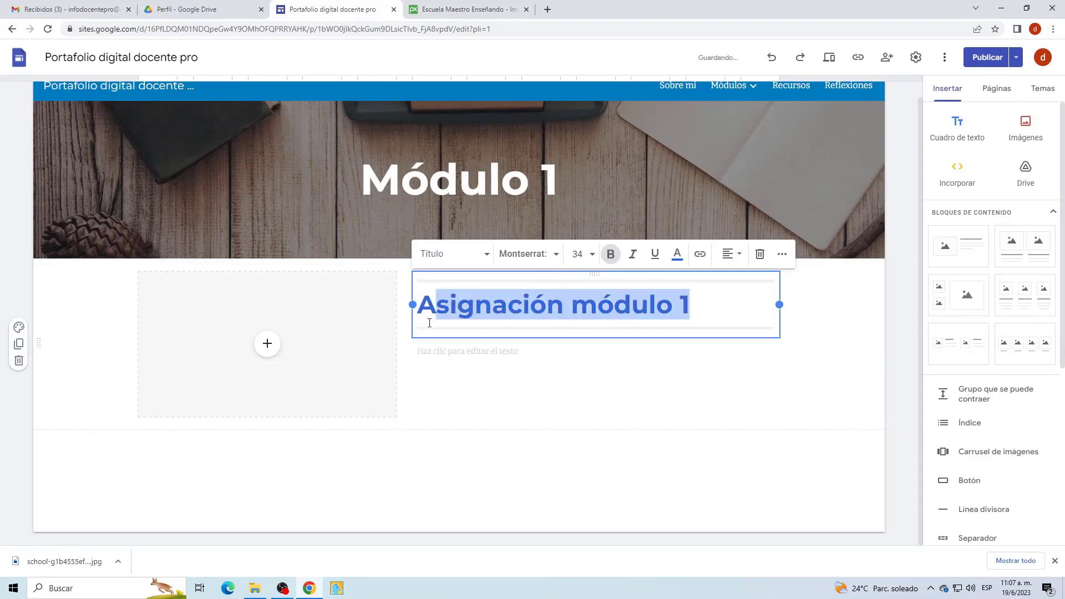
pyautogui.click(730, 253)
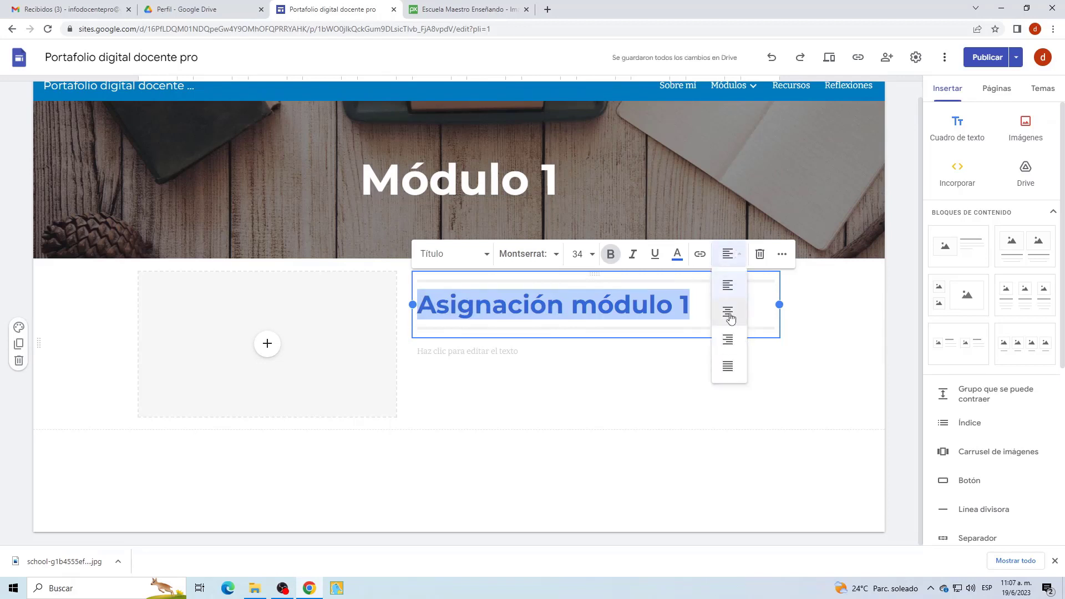
pyautogui.click(727, 312)
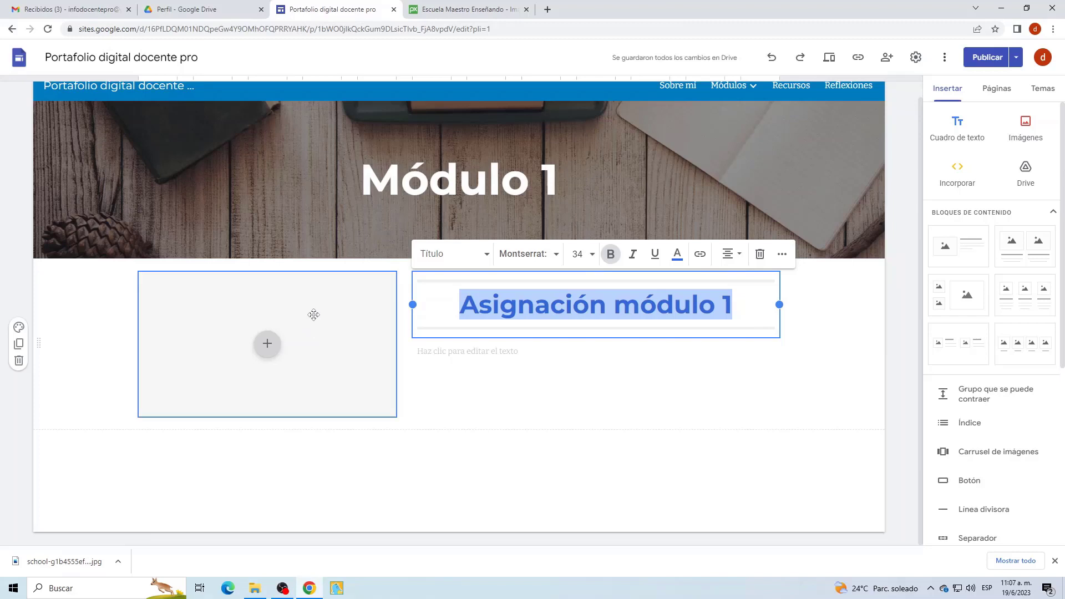
# - Switch to Google Drive and open the Módulo 1 folder inside PORTAFOLIO DIGITAL > Módulos
pyautogui.click(169, 10)
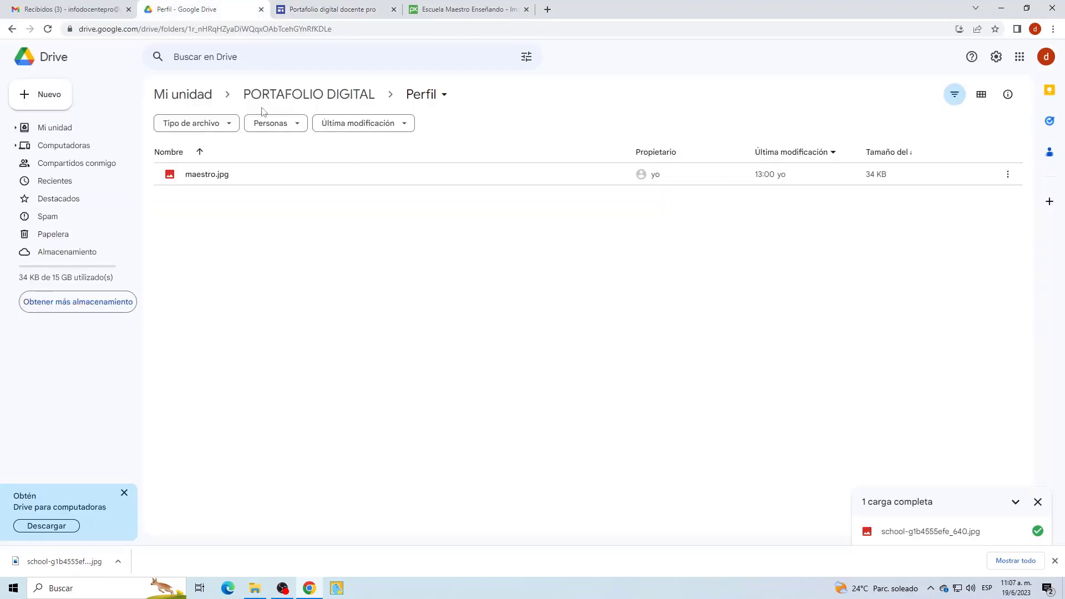
pyautogui.click(279, 97)
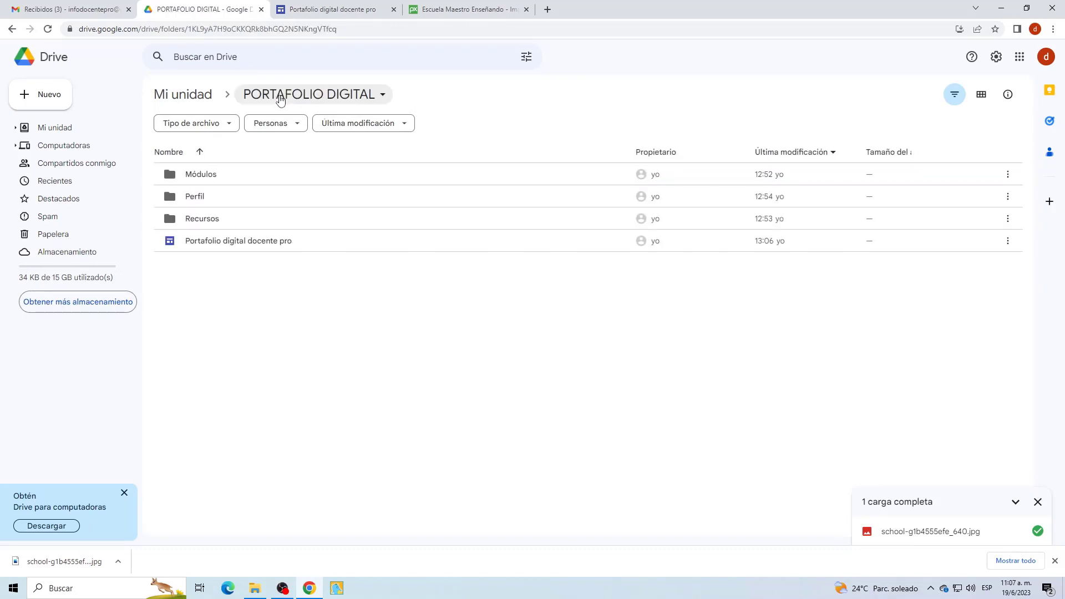
pyautogui.doubleClick(228, 178)
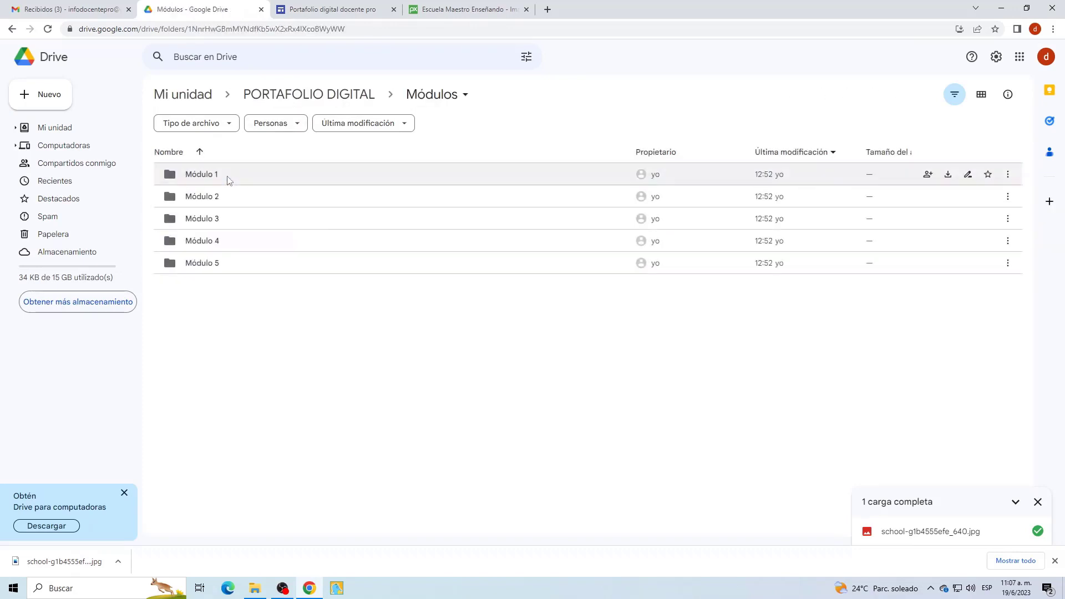
pyautogui.doubleClick(284, 173)
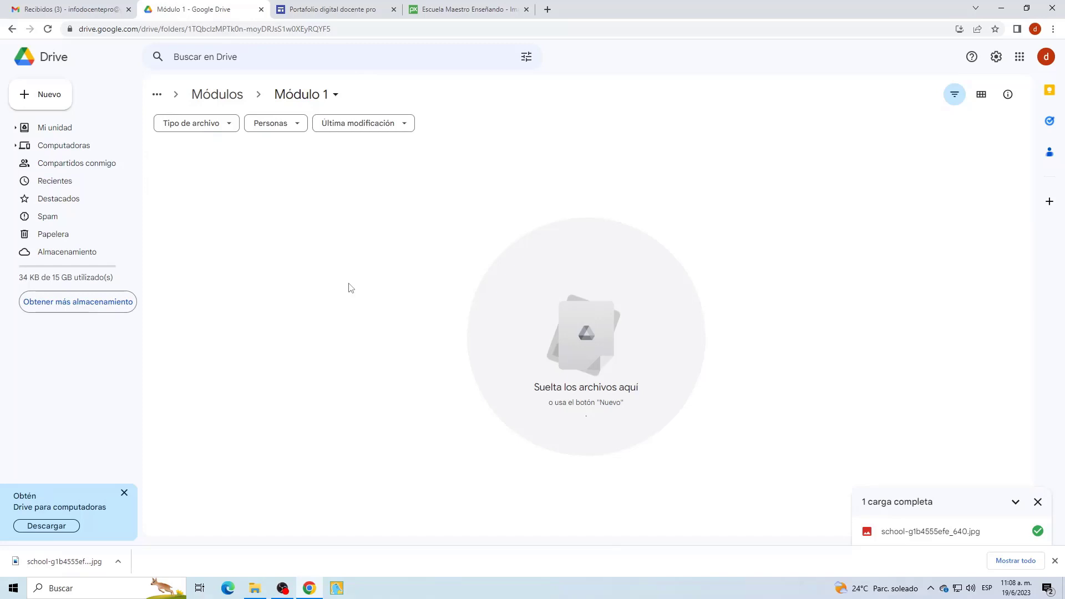
# - Search Google for "interfaz scratch" in a new browser tab and show the image results
pyautogui.click(547, 10)
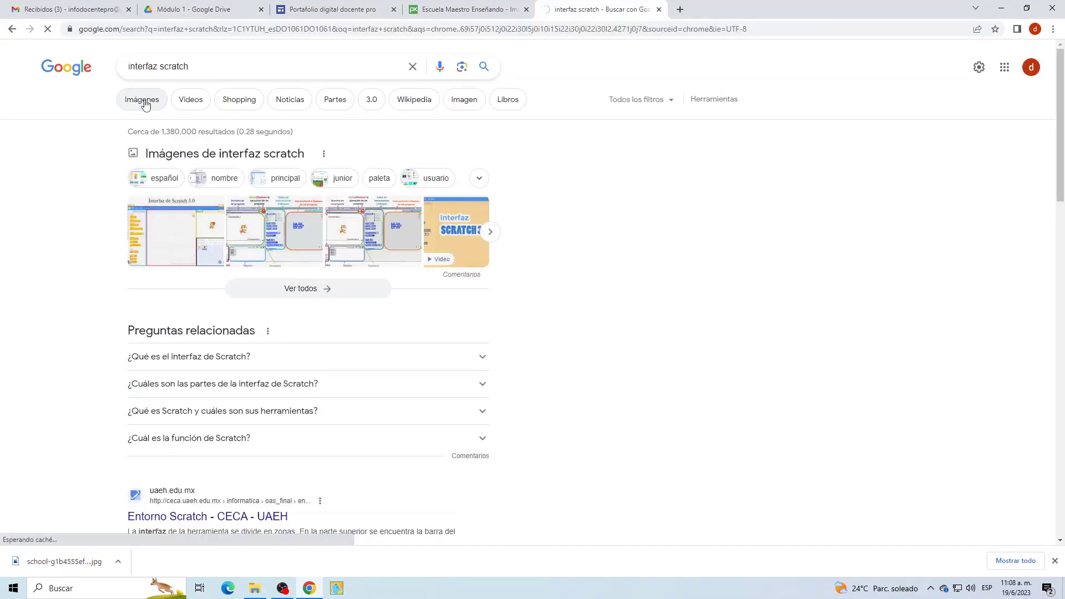
pyautogui.click(144, 101)
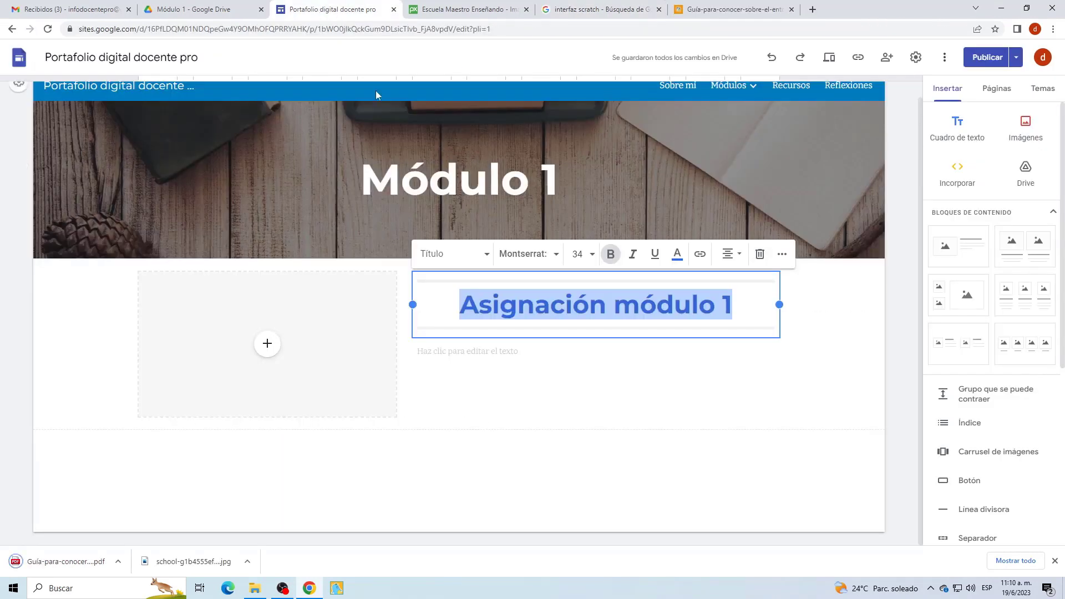
# - Upload the downloaded Guía-para-conocer-sobre-el-entorno PDF to the Módulo 1 folder in Google Drive
pyautogui.hotkey('ctrl', 'shift', 'Tab')
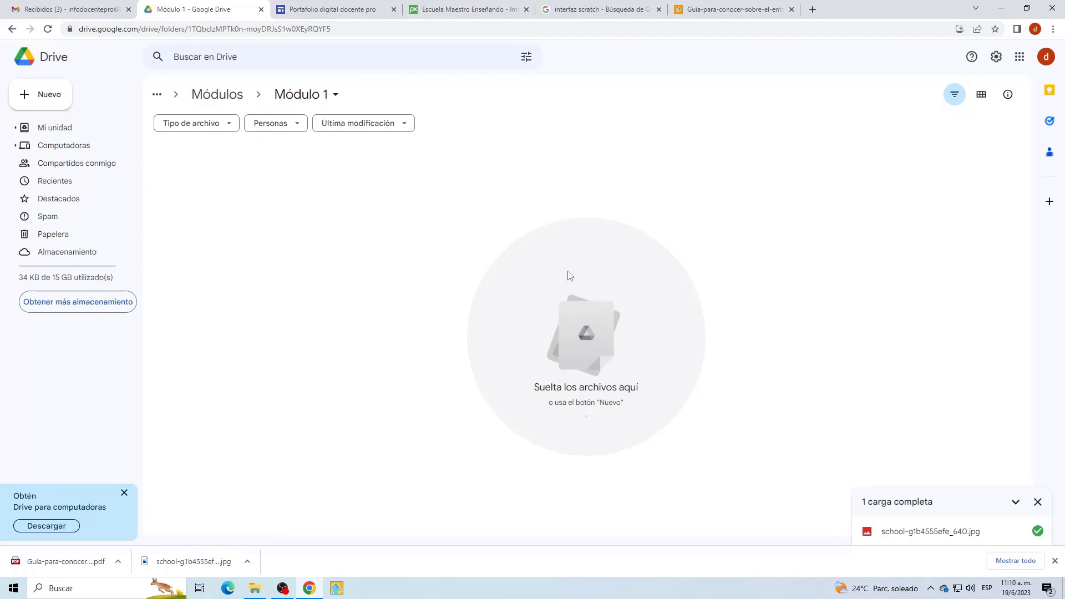
pyautogui.moveTo(36, 561); pyautogui.dragTo(310, 244)
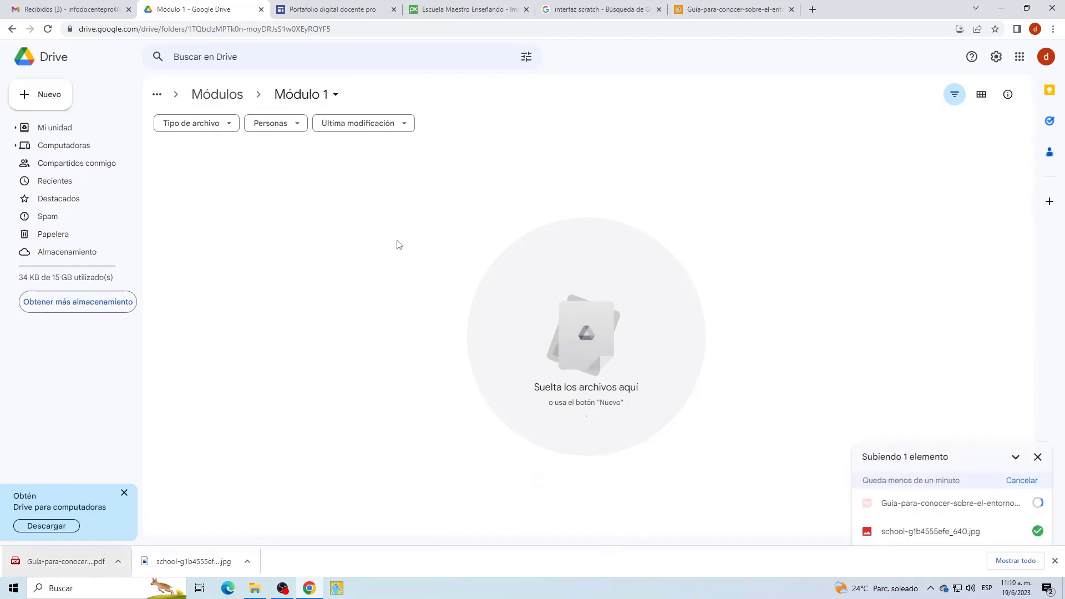
# - Upload the ilovepdf_merged PDF from the Descargas folder to the Módulo 1 folder in Google Drive
pyautogui.rightClick(791, 210)
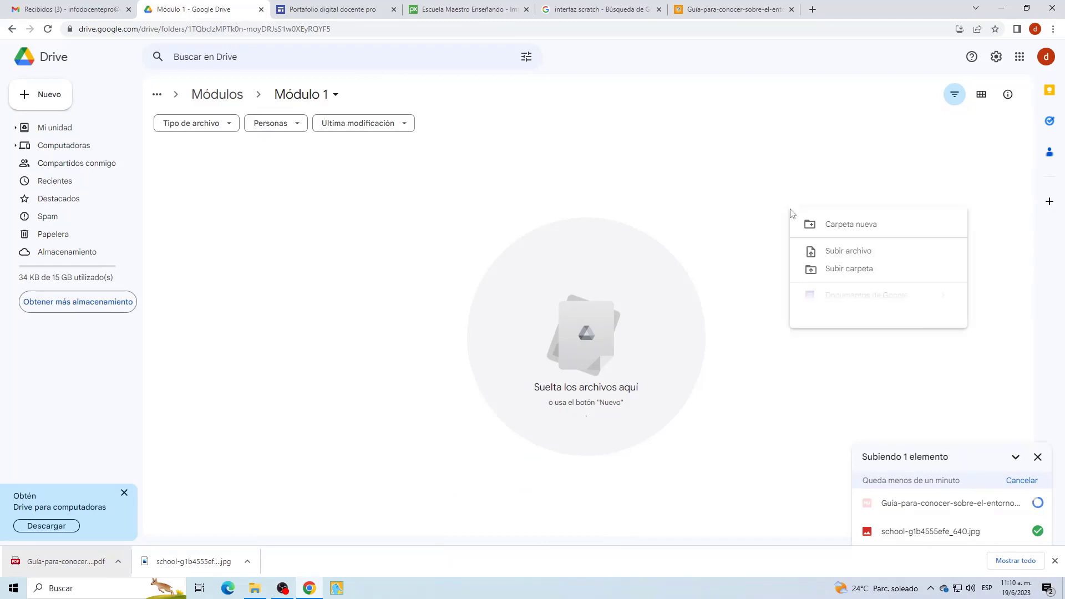
pyautogui.click(860, 256)
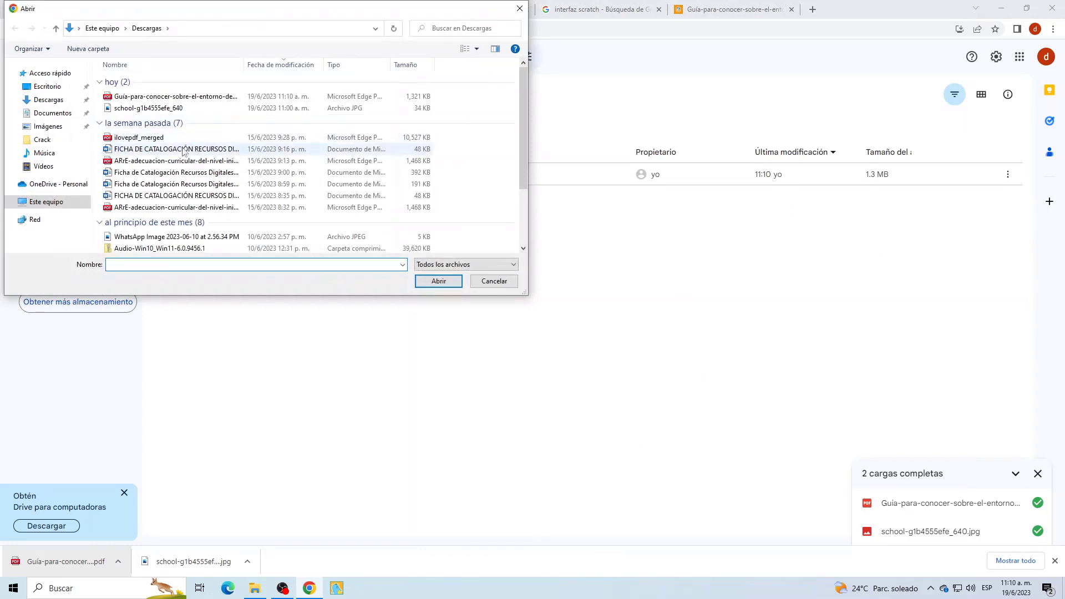
pyautogui.click(166, 139)
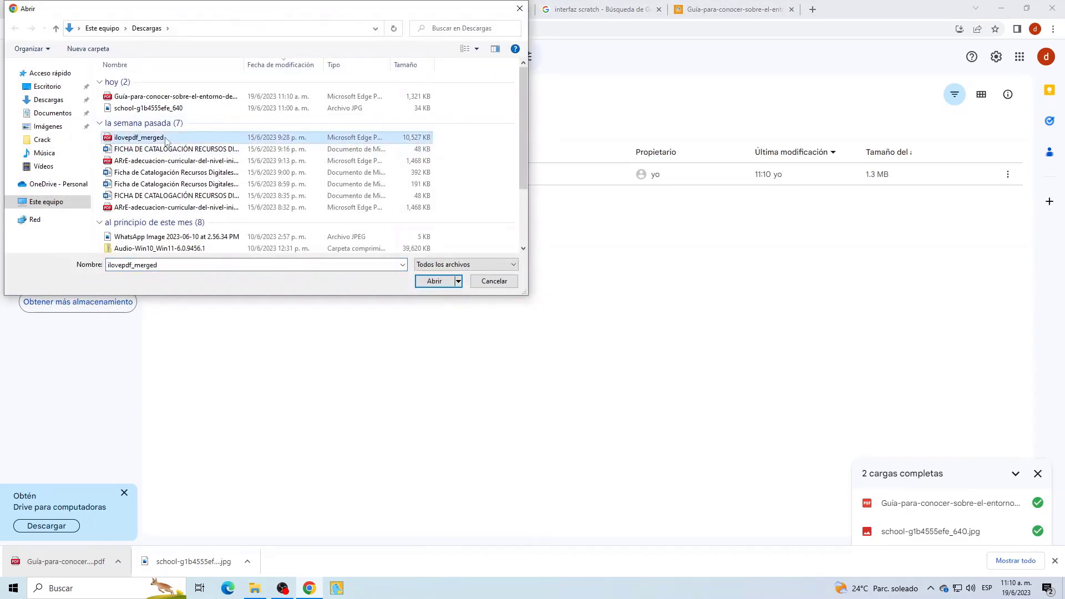
pyautogui.click(428, 284)
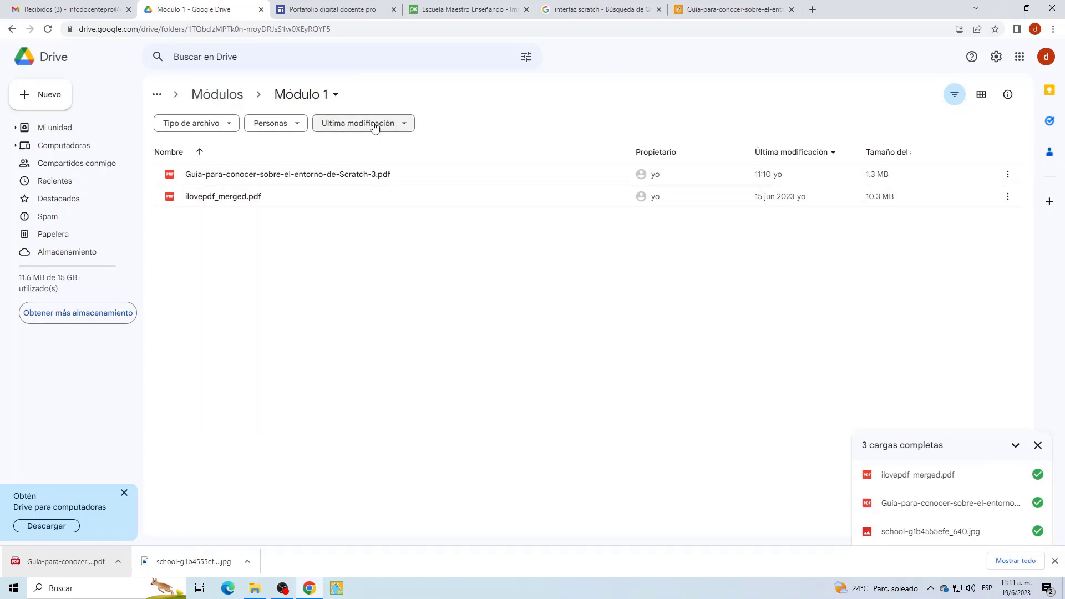
# - Upload the most recent FICHA DE CATALOGACIÓN RECURSOS DIGITALES Word document to the Módulo 2 folder and return to the Módulos folder
pyautogui.click(212, 96)
pyautogui.doubleClick(240, 197)
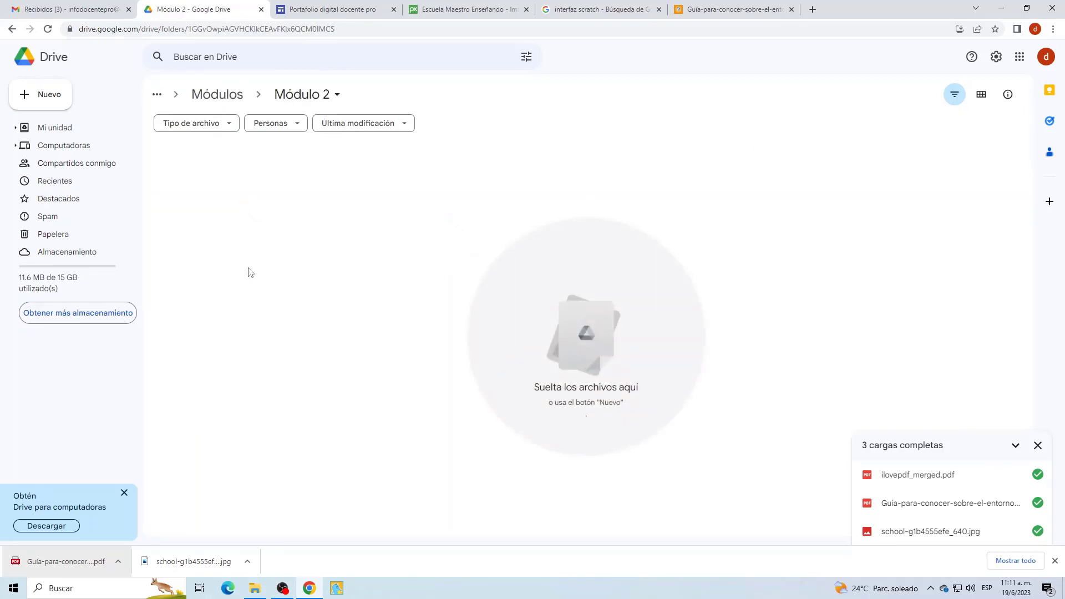
pyautogui.rightClick(249, 269)
pyautogui.click(324, 310)
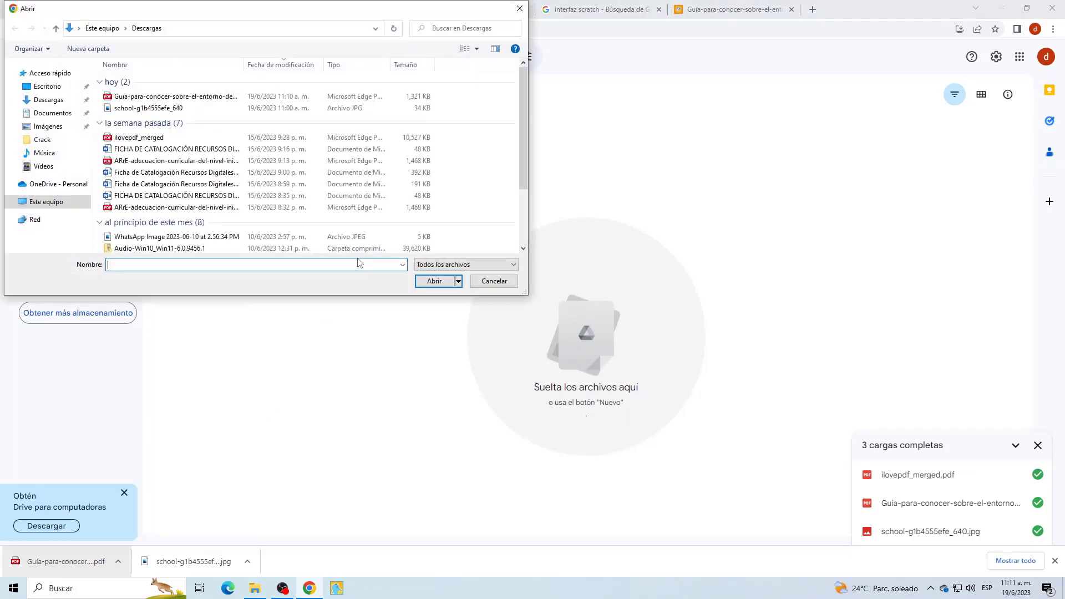
pyautogui.click(141, 149)
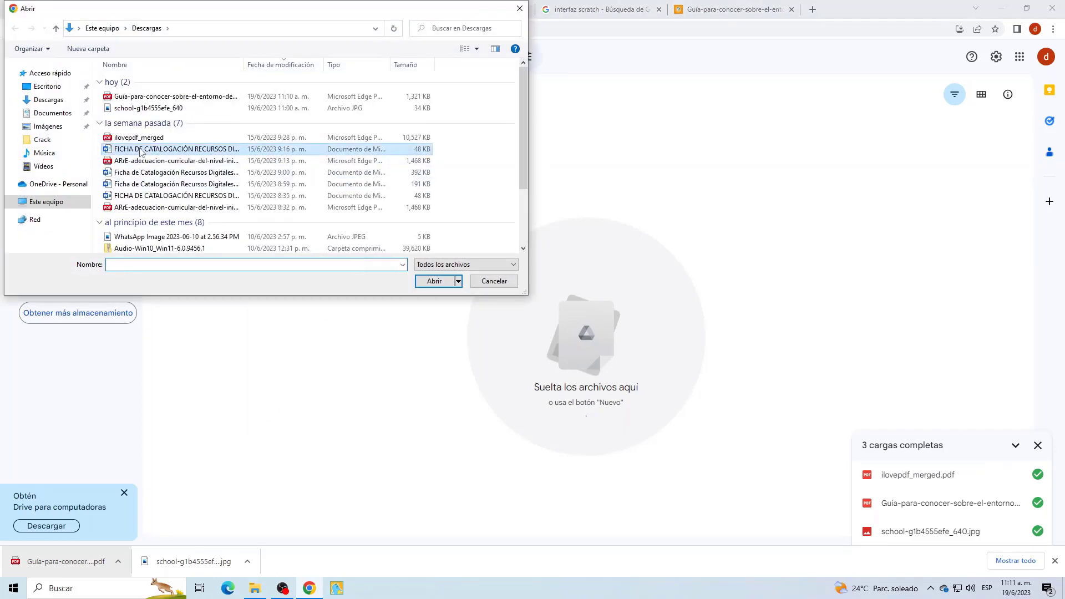
pyautogui.click(430, 281)
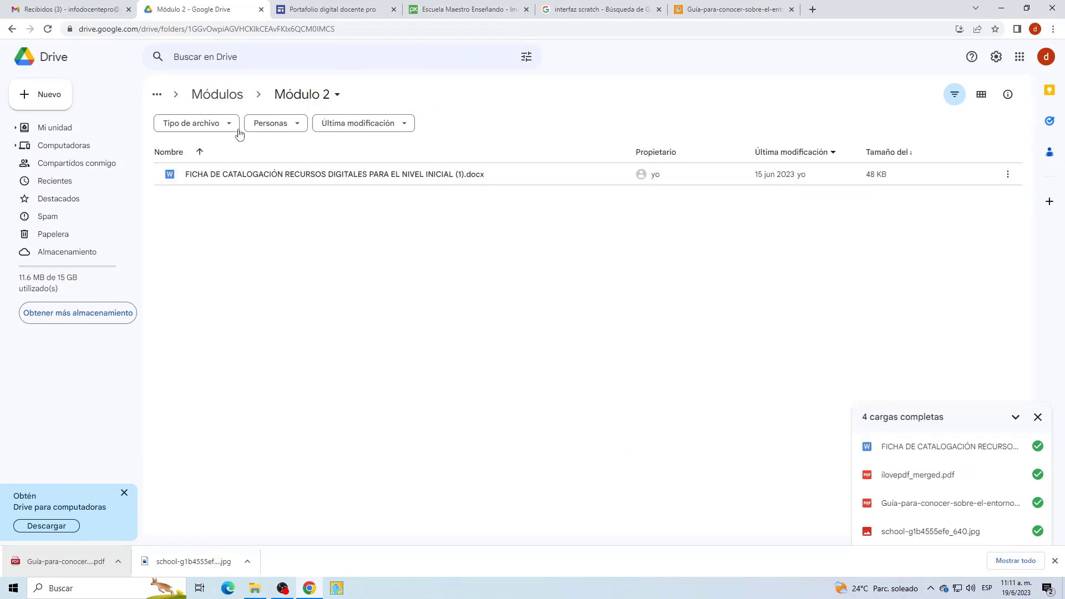
pyautogui.click(217, 95)
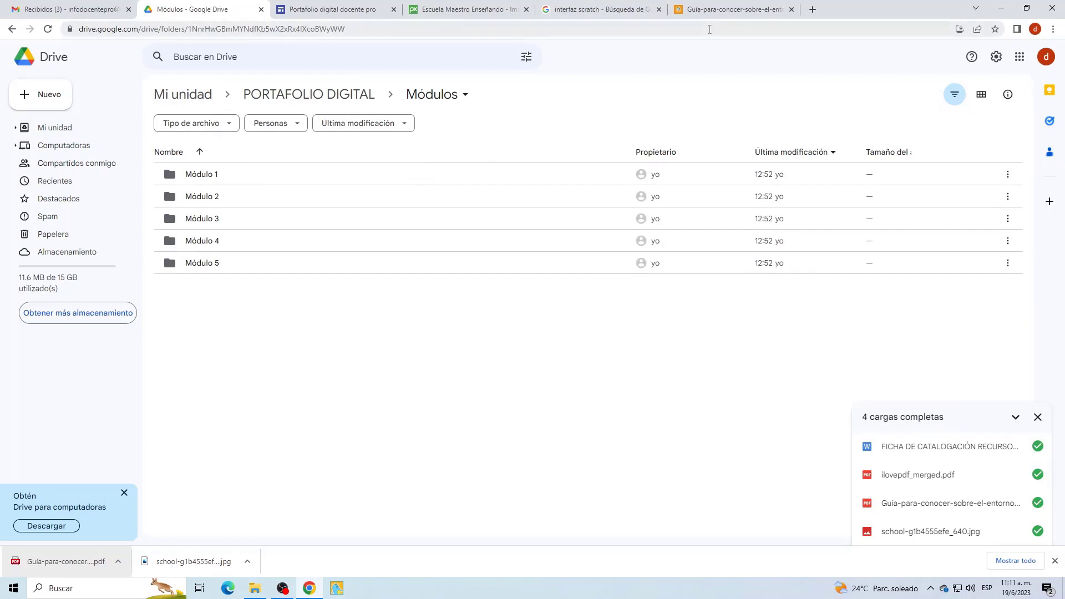
# - Switch to the Google Sites editor and enter "Reflexión de lo aprendido en el módulo 1:" in the text below the Asignación módulo 1 title
pyautogui.click(324, 12)
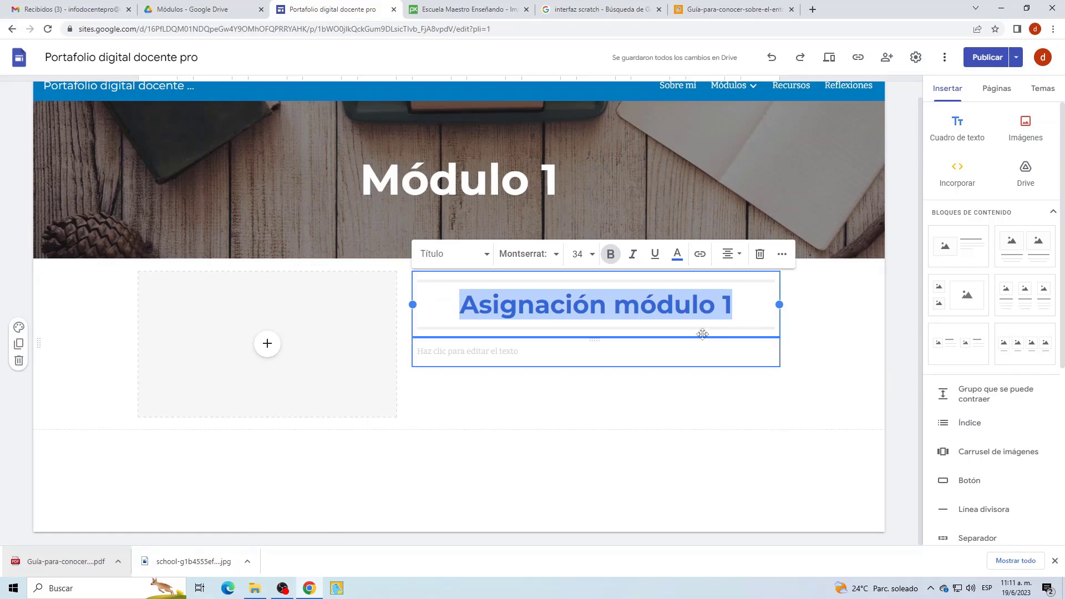
pyautogui.click(502, 351)
pyautogui.write('Reflexión de lo aprendido en el módulo 1:')
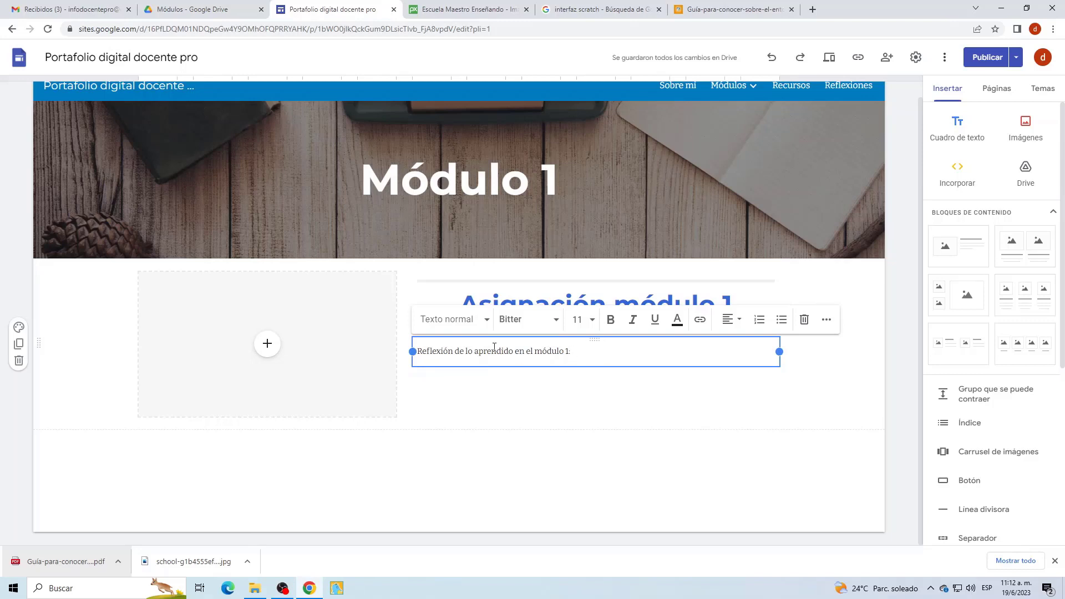
# - Fill the empty media placeholder on the Módulo 1 page with the Guía-para-conocer PDF from Drive, in PORTAFOLIO DIGITAL > Módulos > Módulo 1
pyautogui.click(267, 348)
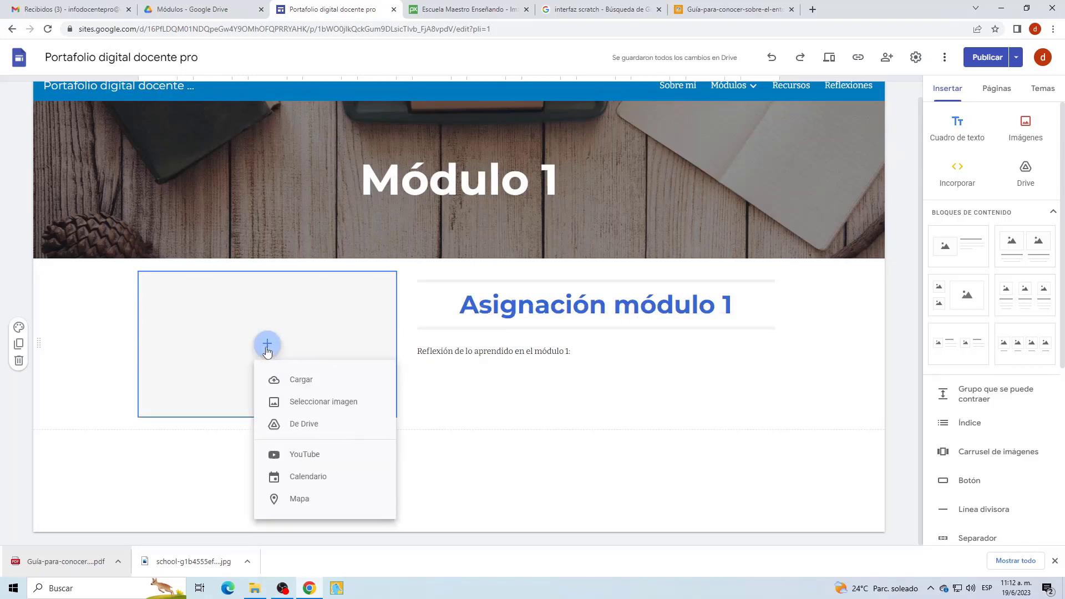
pyautogui.click(319, 428)
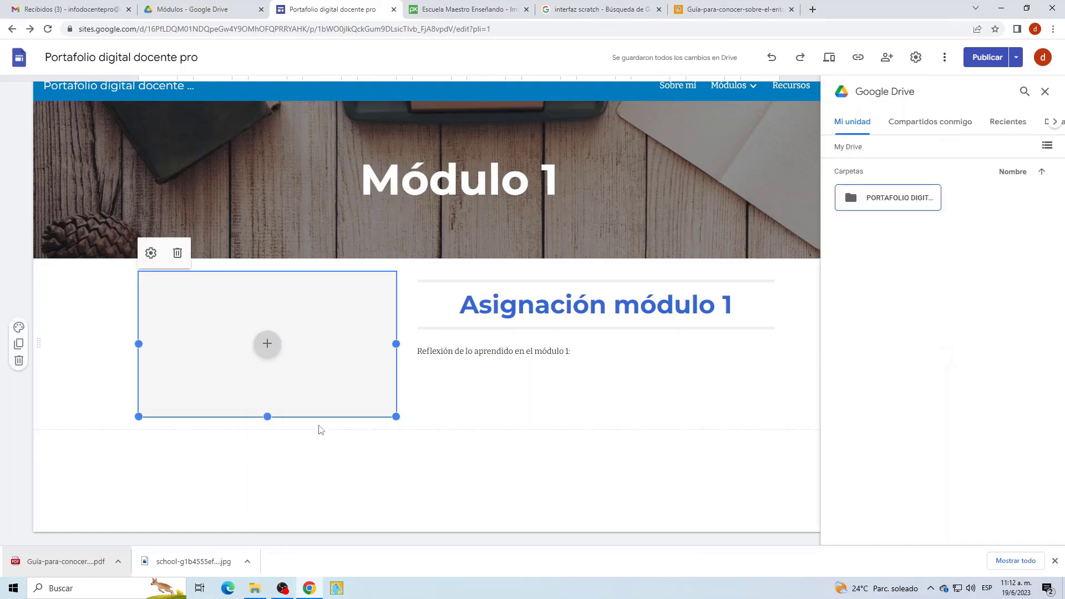
pyautogui.doubleClick(881, 201)
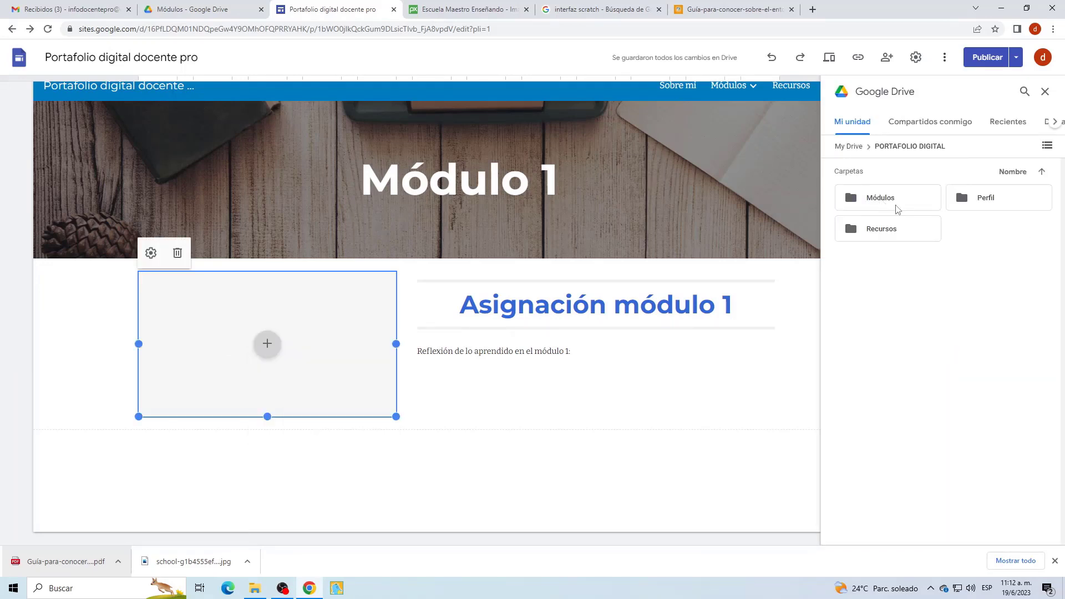
pyautogui.doubleClick(896, 209)
pyautogui.doubleClick(874, 205)
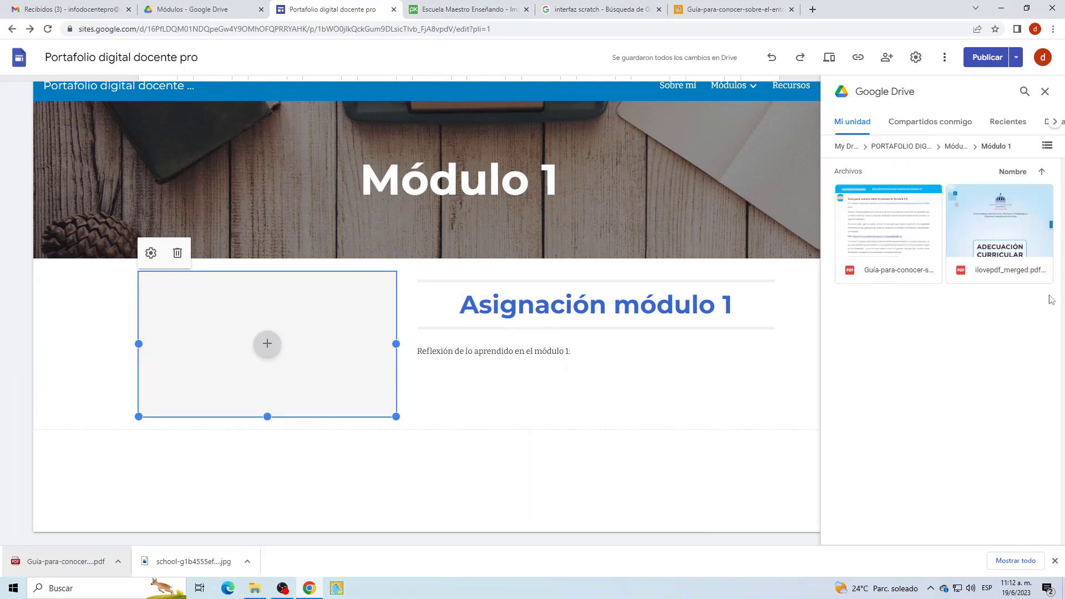
pyautogui.click(875, 227)
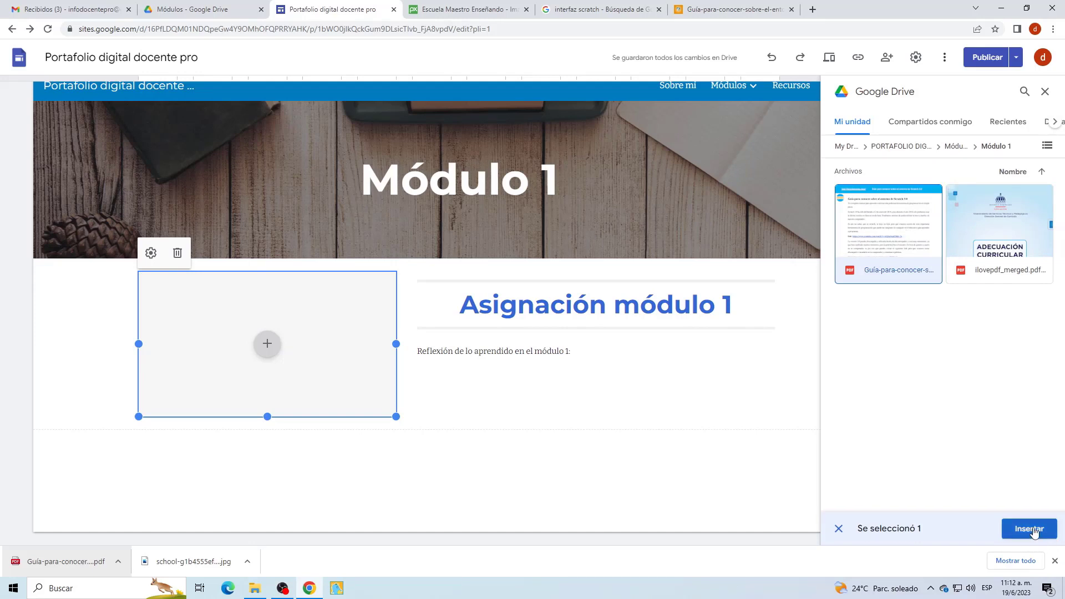
pyautogui.click(1029, 529)
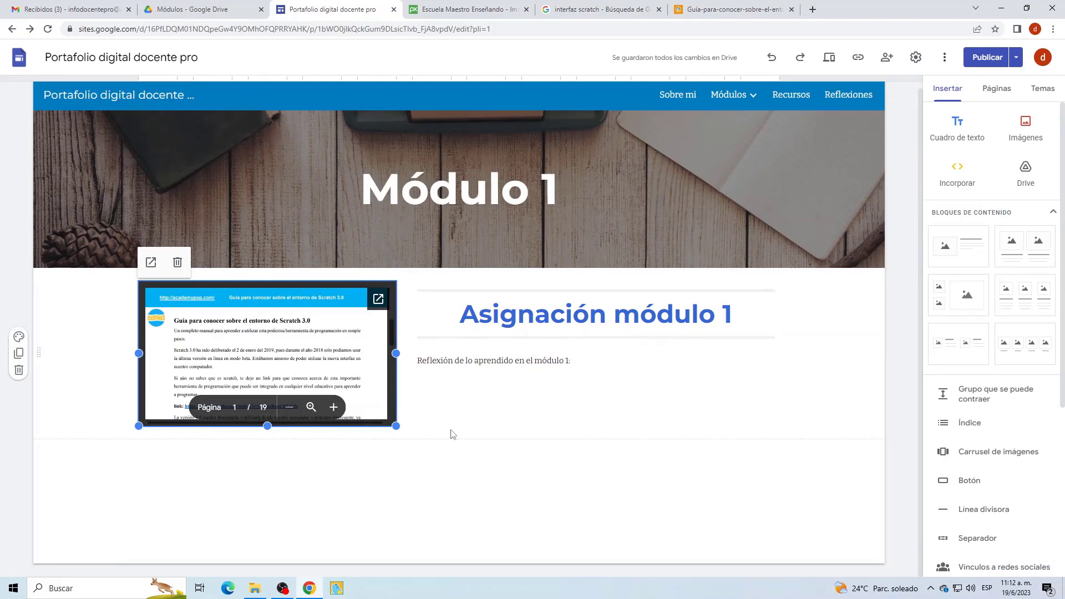
# - Enlarge the embedded Scratch guide PDF in width and height so more of its first page shows
pyautogui.moveTo(396, 425); pyautogui.dragTo(451, 504)
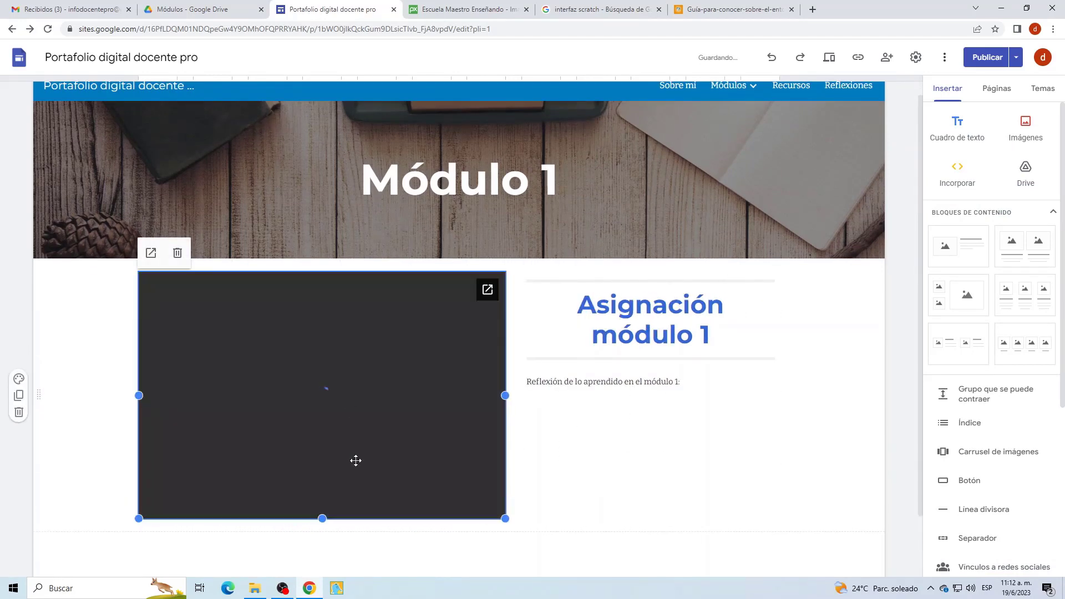
pyautogui.scroll(-1, 338, 451)
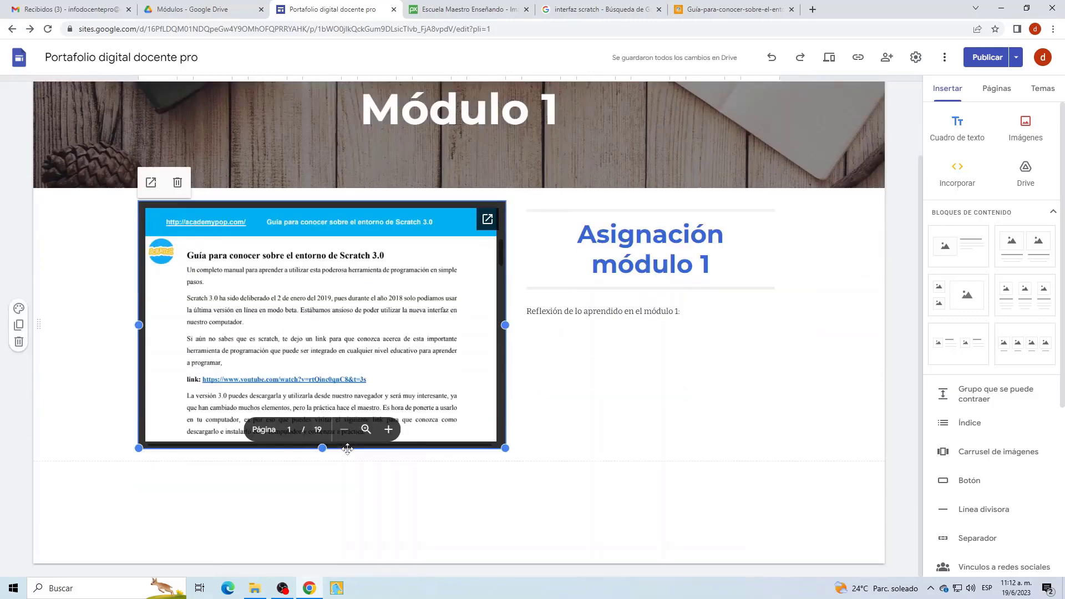
pyautogui.moveTo(323, 450); pyautogui.dragTo(322, 560)
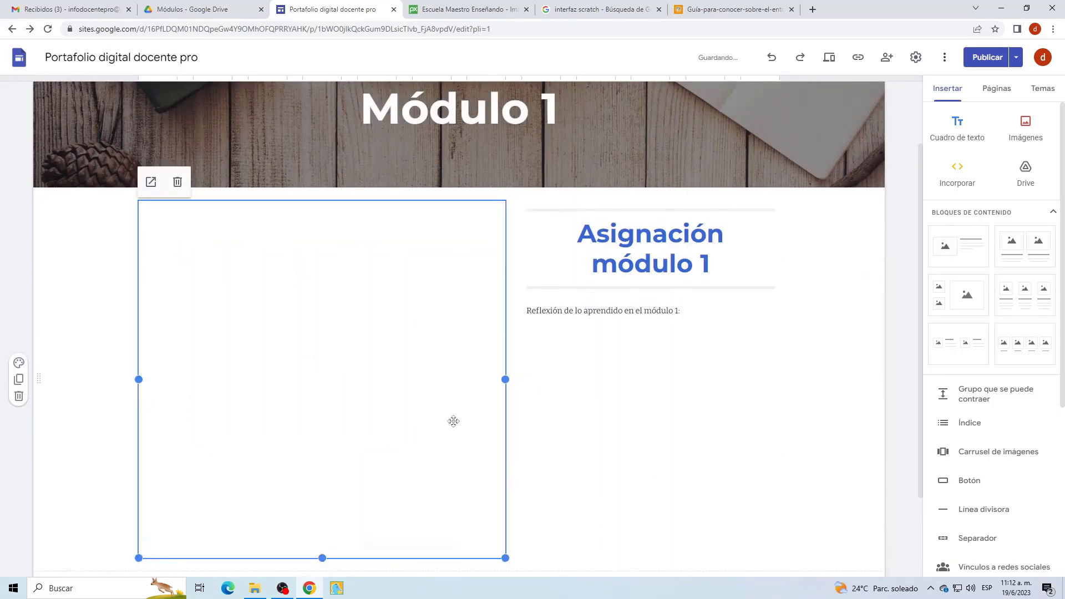
# - Review the Módulo 1 page from the header down to the end of the enlarged PDF and deselect the PDF
pyautogui.scroll(-2, 452, 421)
pyautogui.scroll(2, 311, 454)
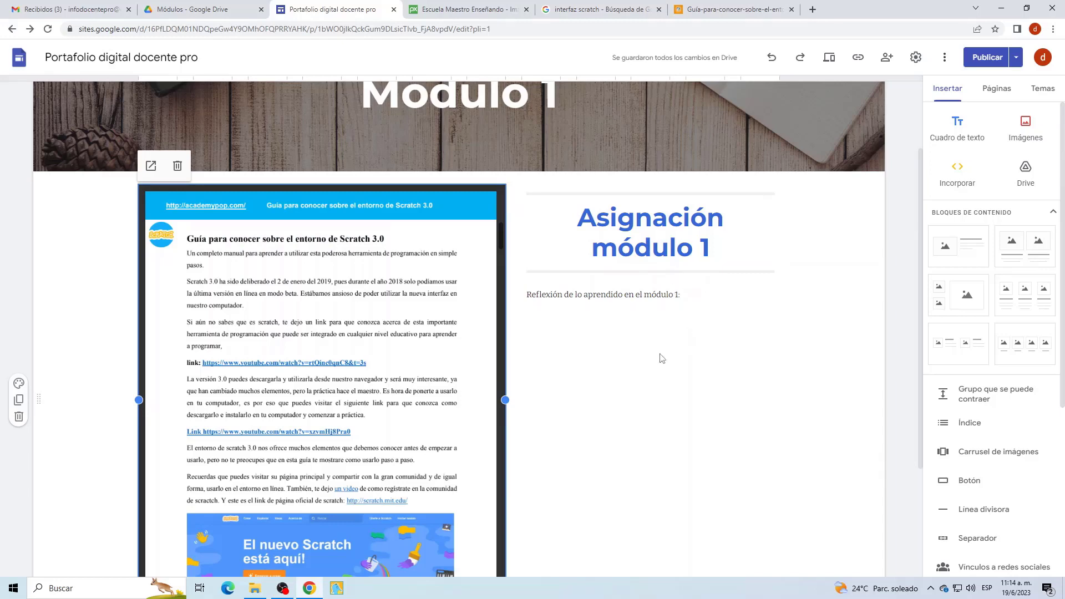
pyautogui.scroll(2, 687, 416)
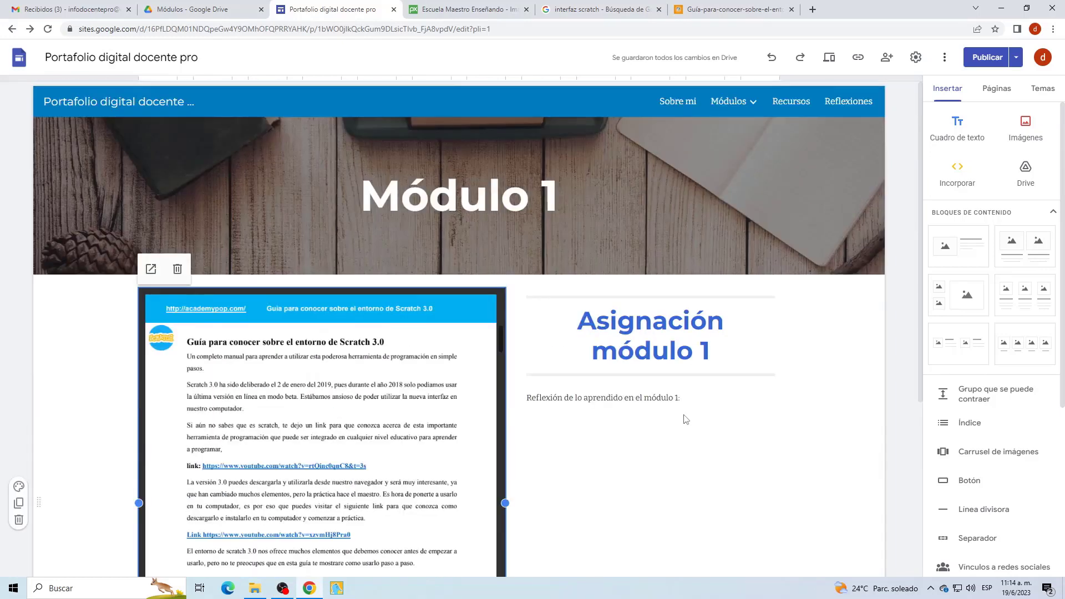
pyautogui.scroll(-5, 686, 419)
pyautogui.scroll(3, 686, 421)
pyautogui.scroll(2, 687, 422)
pyautogui.scroll(-5, 688, 425)
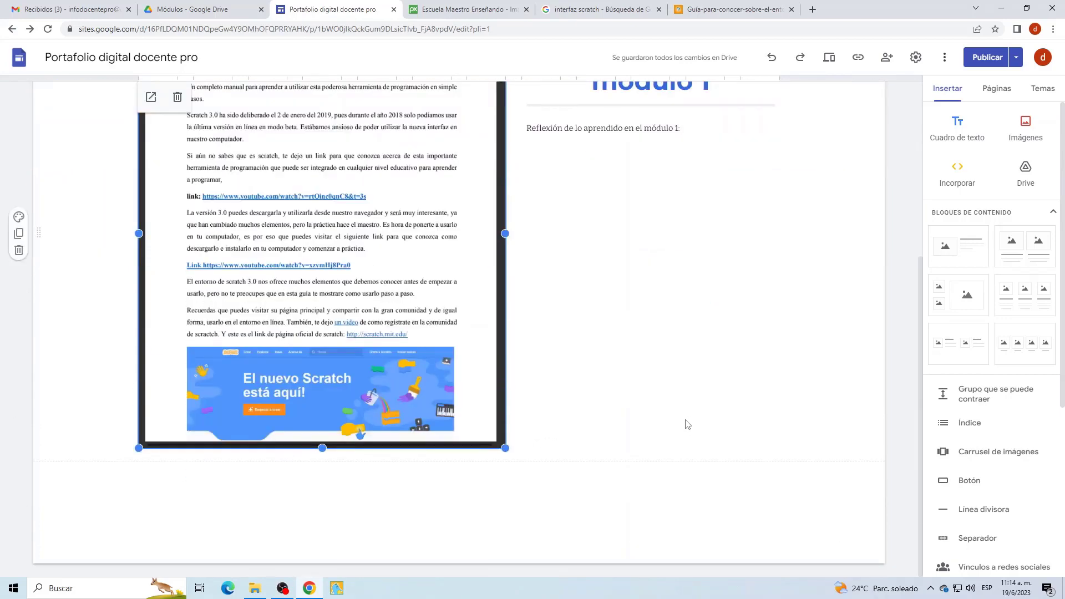
pyautogui.click(805, 318)
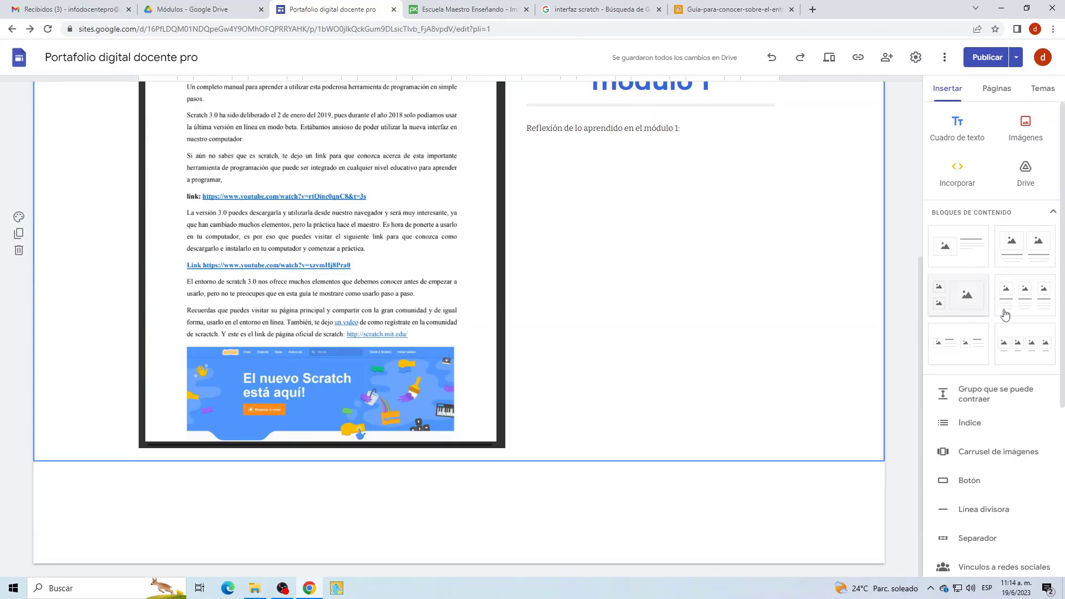
# - Open the Módulo 2 page and insert the content block with one image beside a title and text
pyautogui.scroll(5, 887, 360)
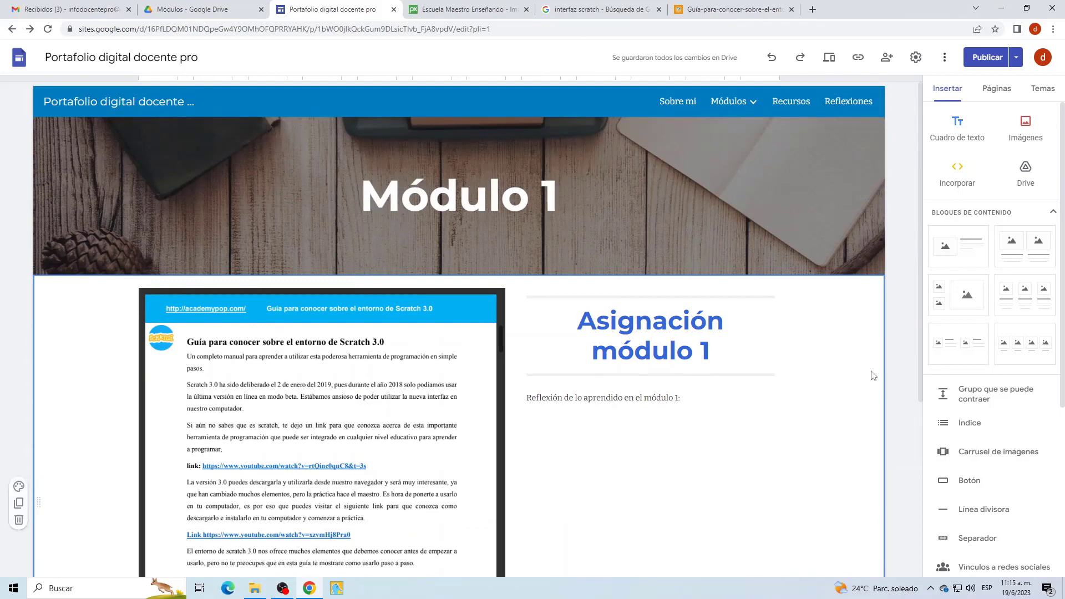
pyautogui.moveTo(743, 110)
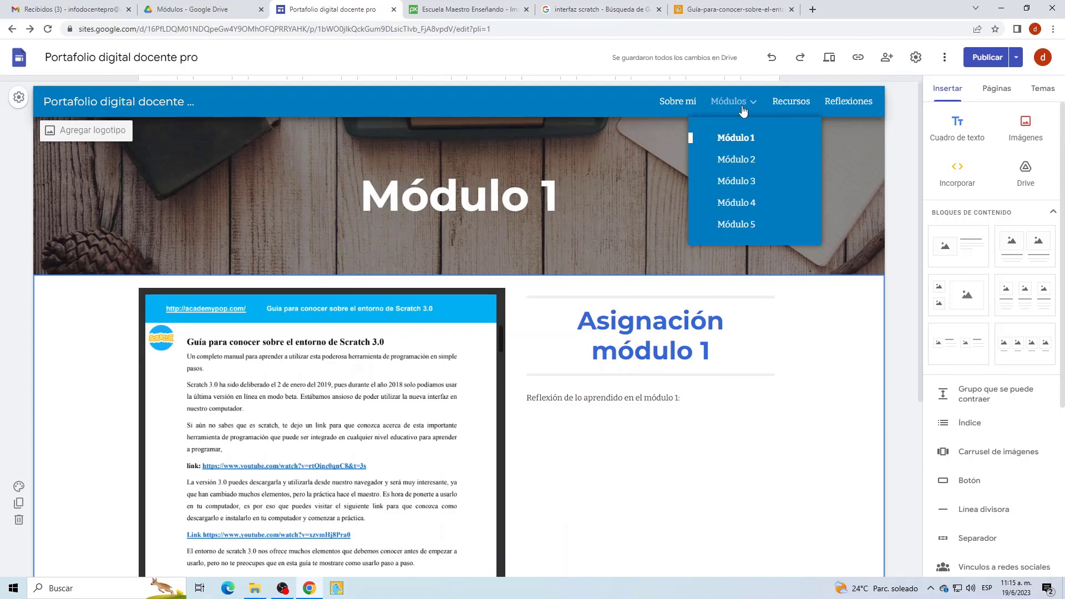
pyautogui.click(738, 161)
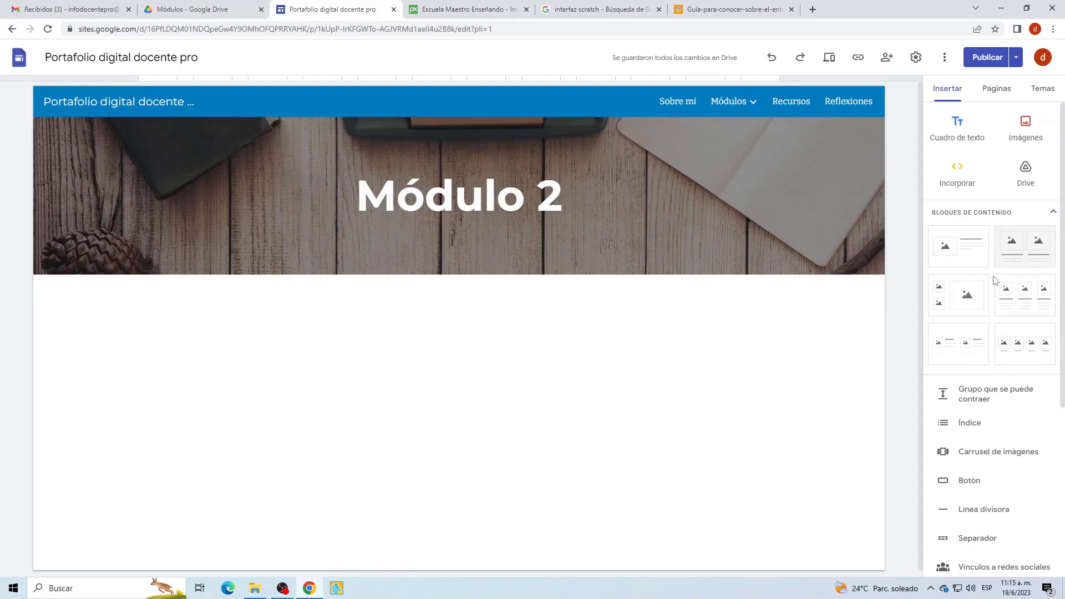
pyautogui.click(968, 247)
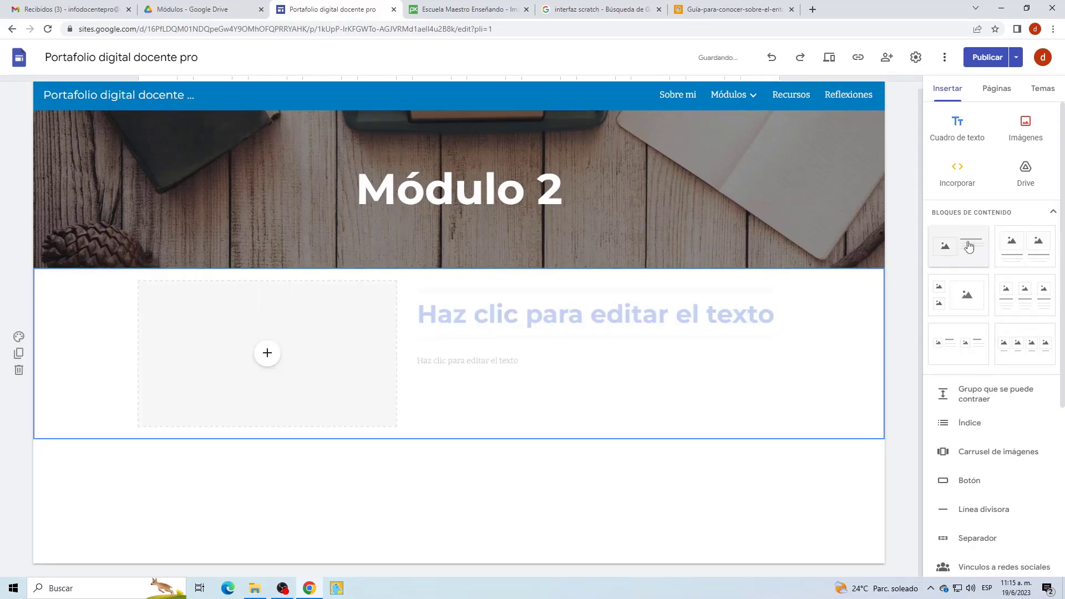
# - Fill the media placeholder on the Módulo 2 page with the FICHA DE CATALOGACIÓN document from Drive, in PORTAFOLIO DIGITAL > Módulos > Módulo 2
pyautogui.click(267, 355)
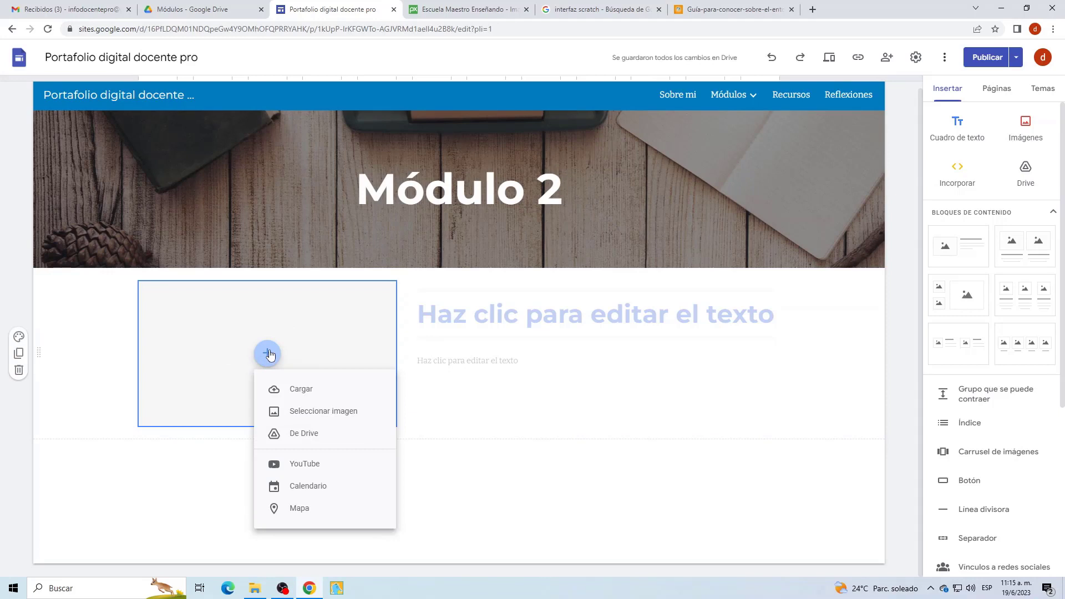
pyautogui.click(325, 439)
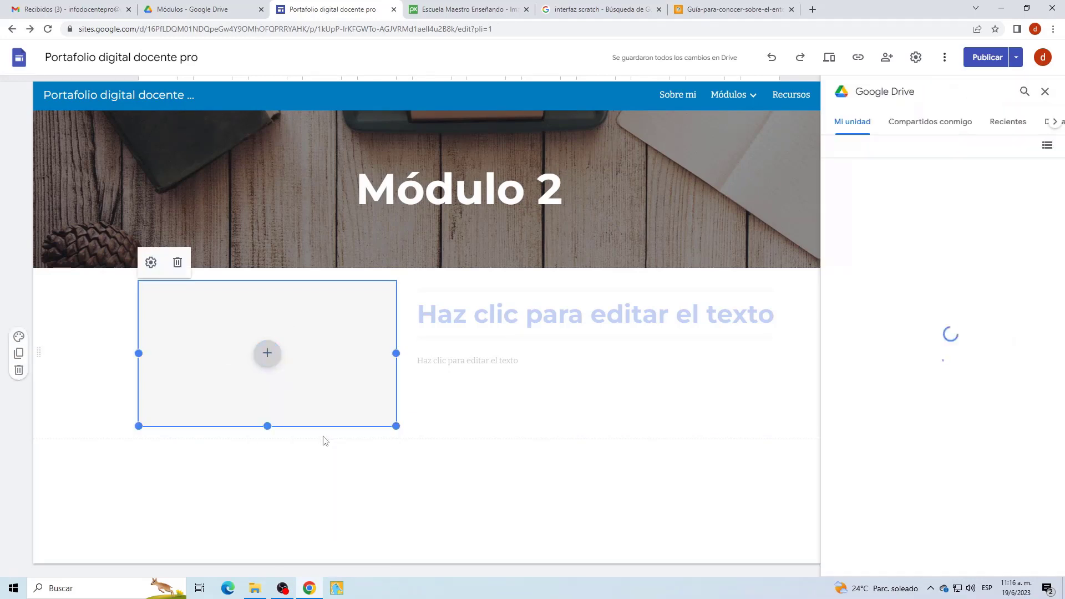
pyautogui.doubleClick(903, 199)
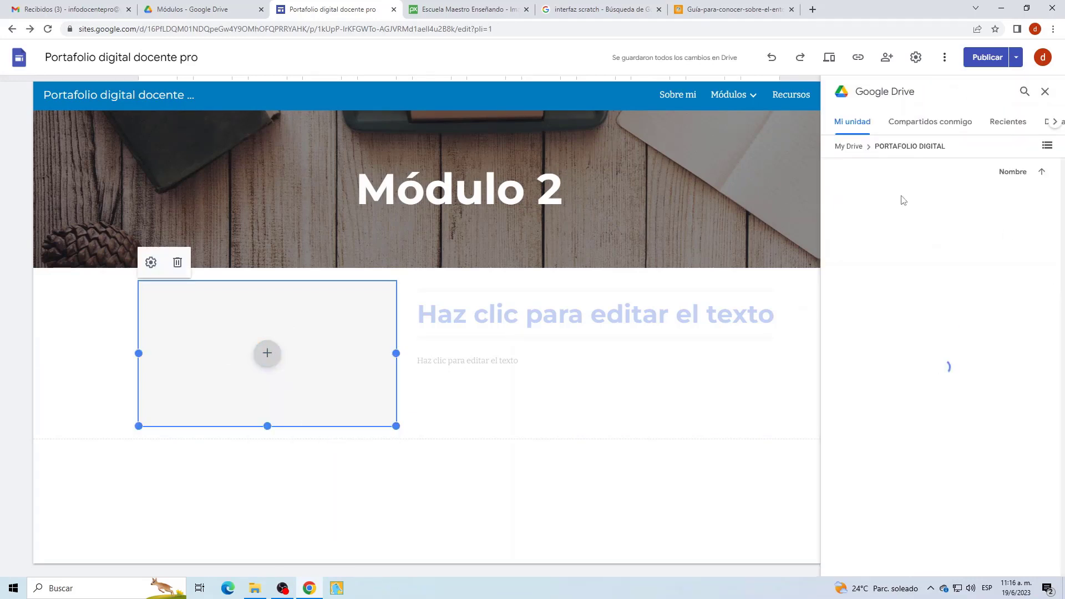
pyautogui.doubleClick(904, 201)
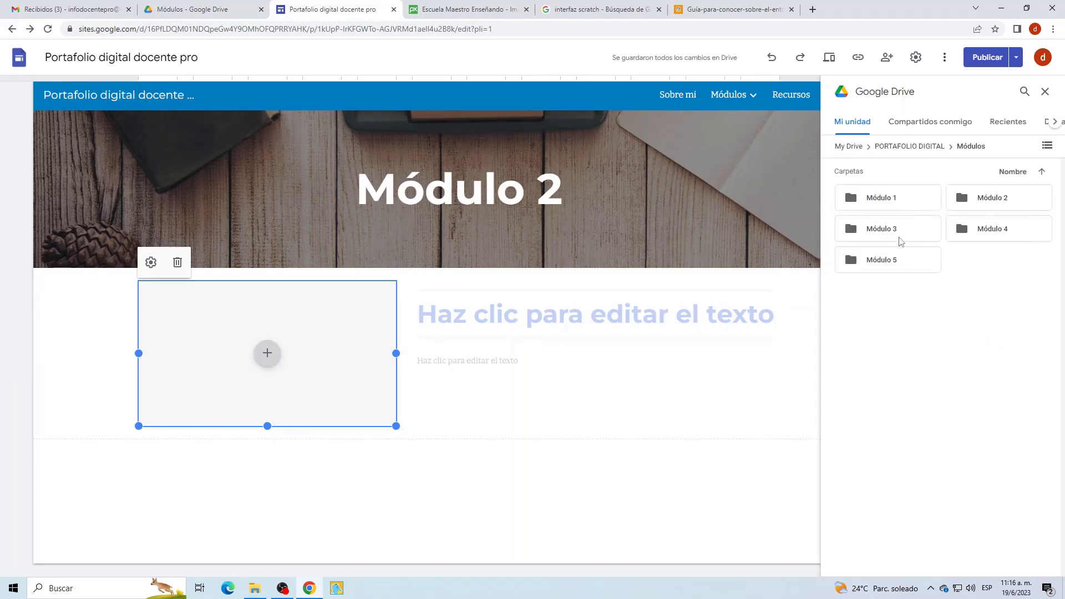
pyautogui.doubleClick(996, 204)
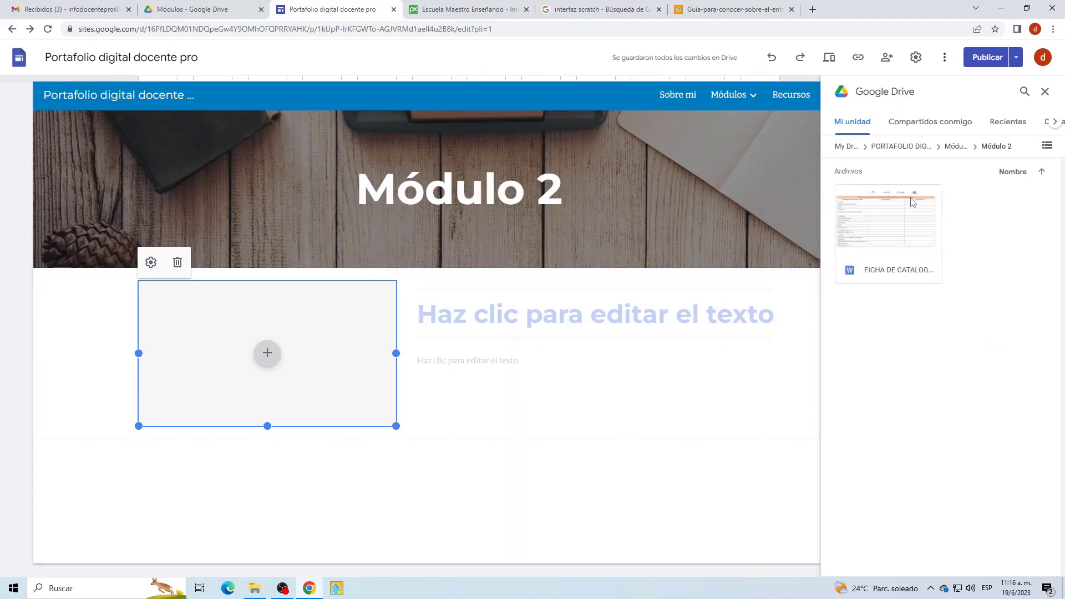
pyautogui.click(872, 230)
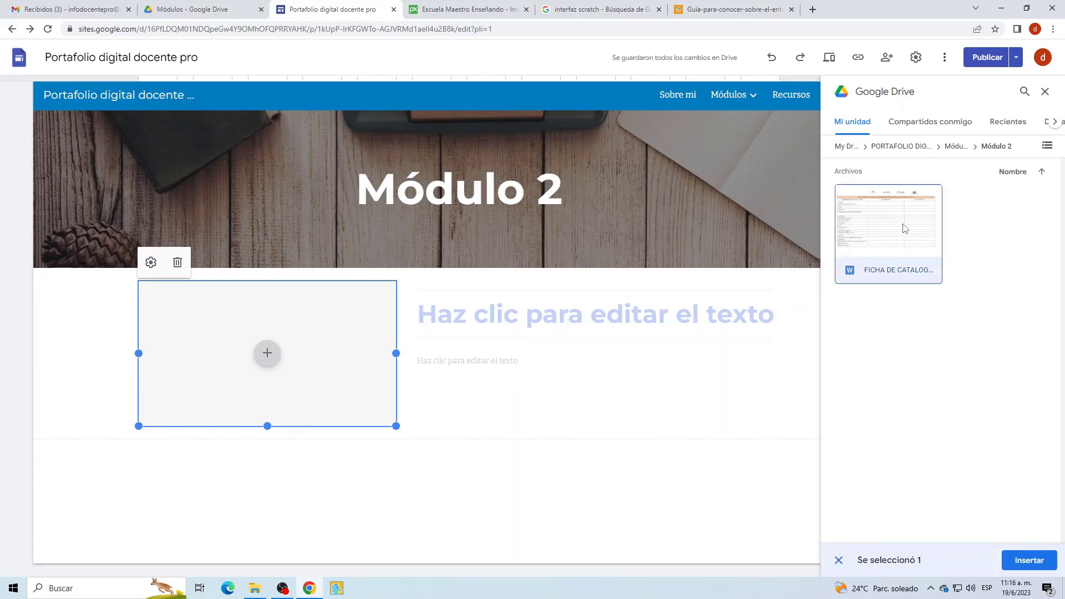
pyautogui.click(1031, 560)
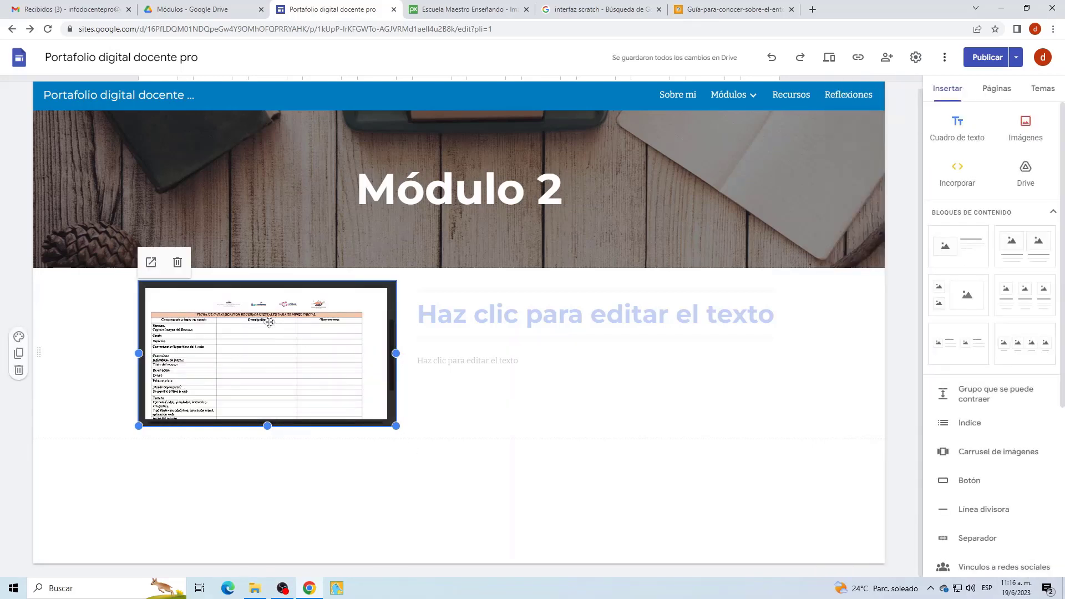
# - Enter MÓDULO 2 as the title beside the embedded document on the Módulo 2 page and center it
pyautogui.click(652, 313)
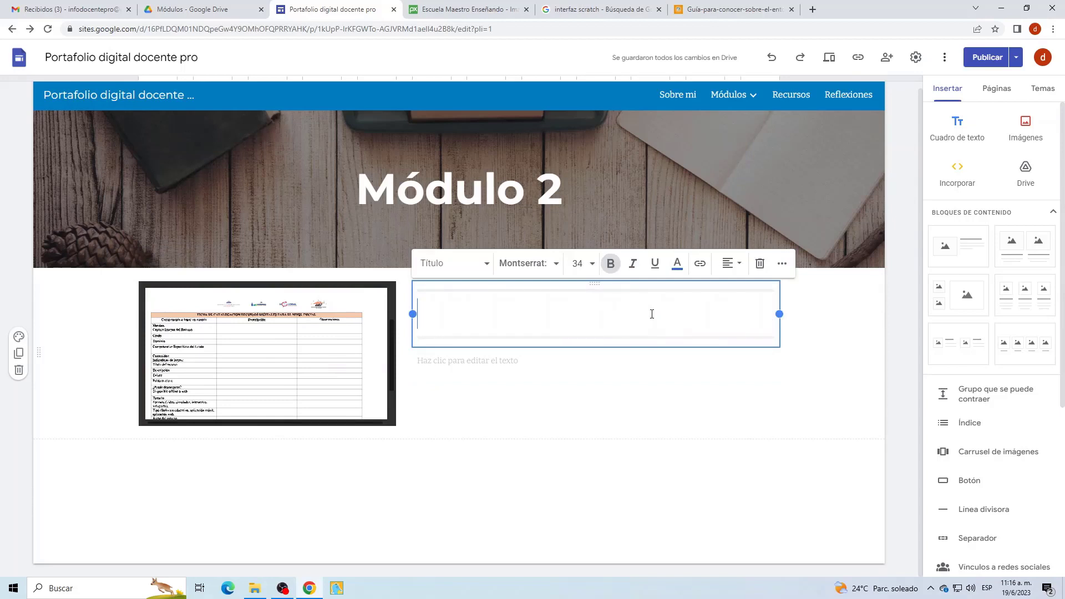
pyautogui.write('Módulo 2')
pyautogui.press('Home')
pyautogui.press('Right')
pyautogui.moveTo(586, 315); pyautogui.dragTo(415, 314)
pyautogui.click(733, 263)
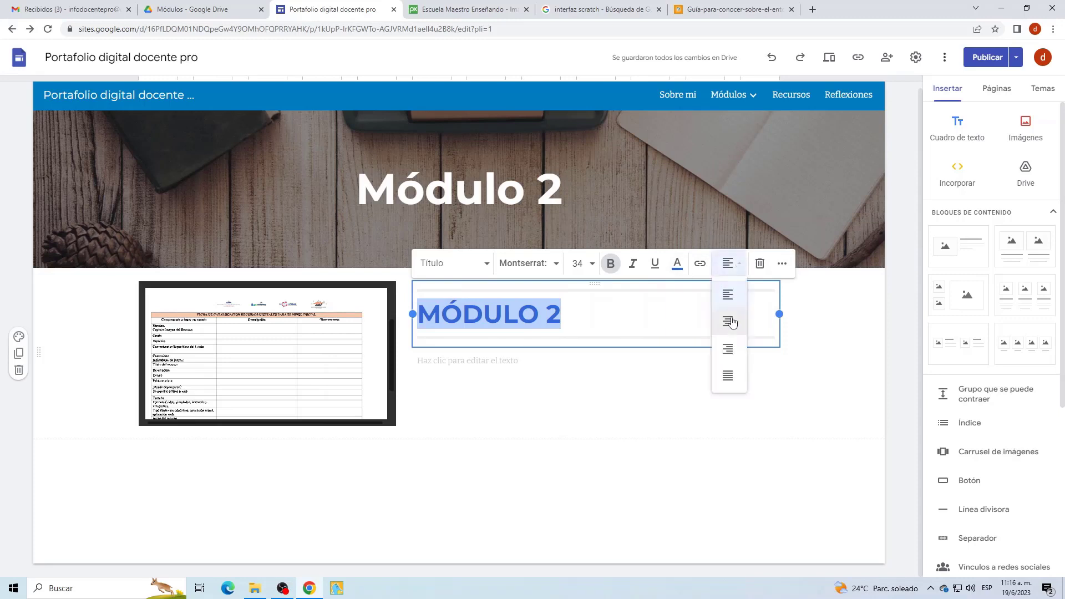
pyautogui.click(730, 318)
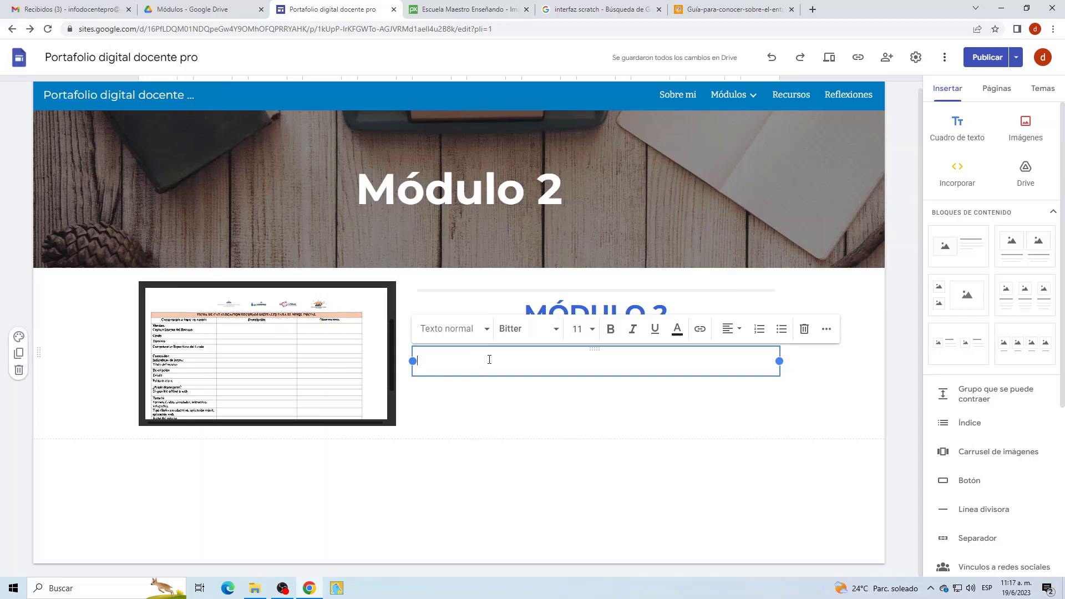
# - Close the browser pages for Escuela Maestro Enseñando, the interfaz scratch search and the Scratch guide PDF, returning to the site editor
pyautogui.moveTo(732, 95)
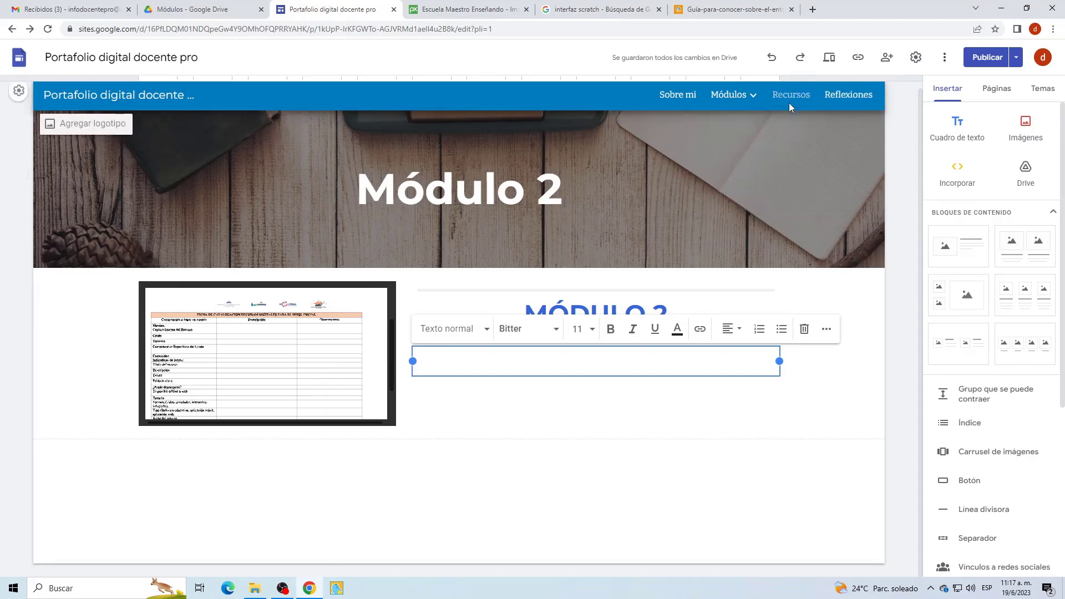
pyautogui.click(183, 9)
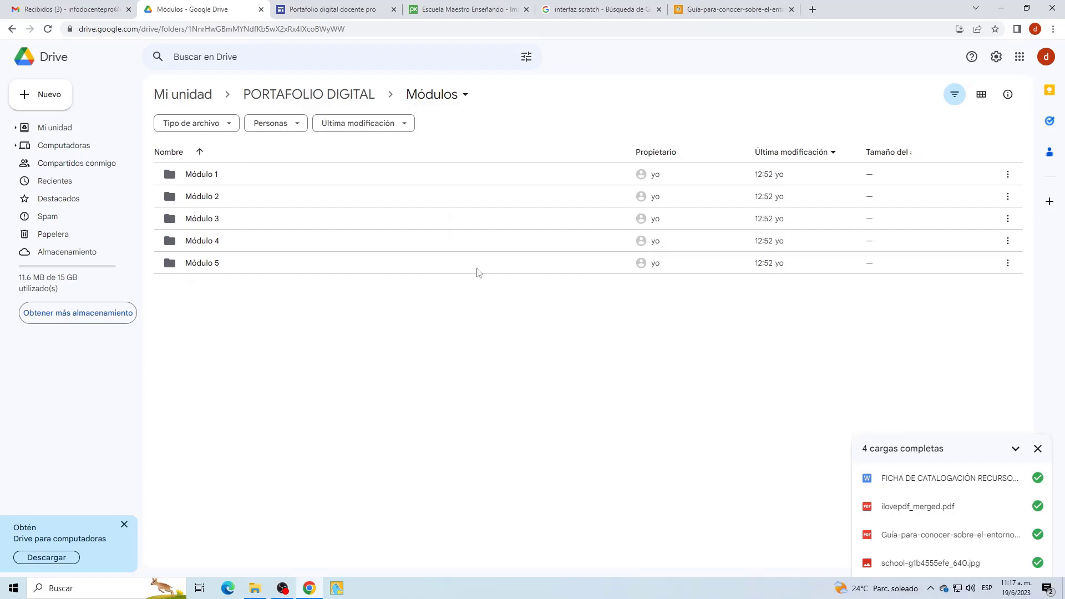
pyautogui.click(465, 9)
pyautogui.click(525, 10)
pyautogui.click(526, 9)
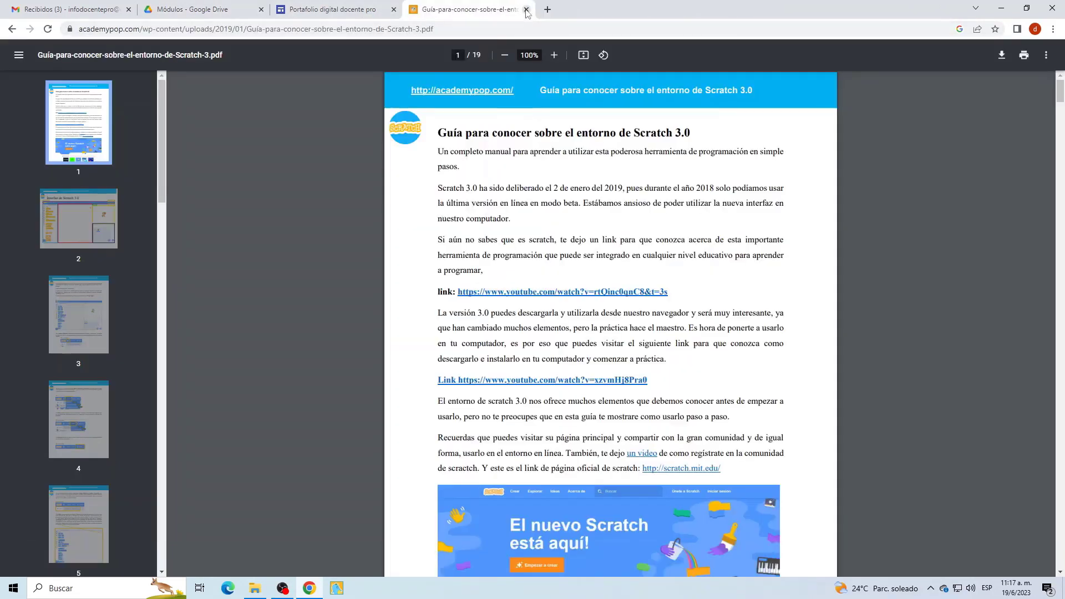
pyautogui.click(526, 9)
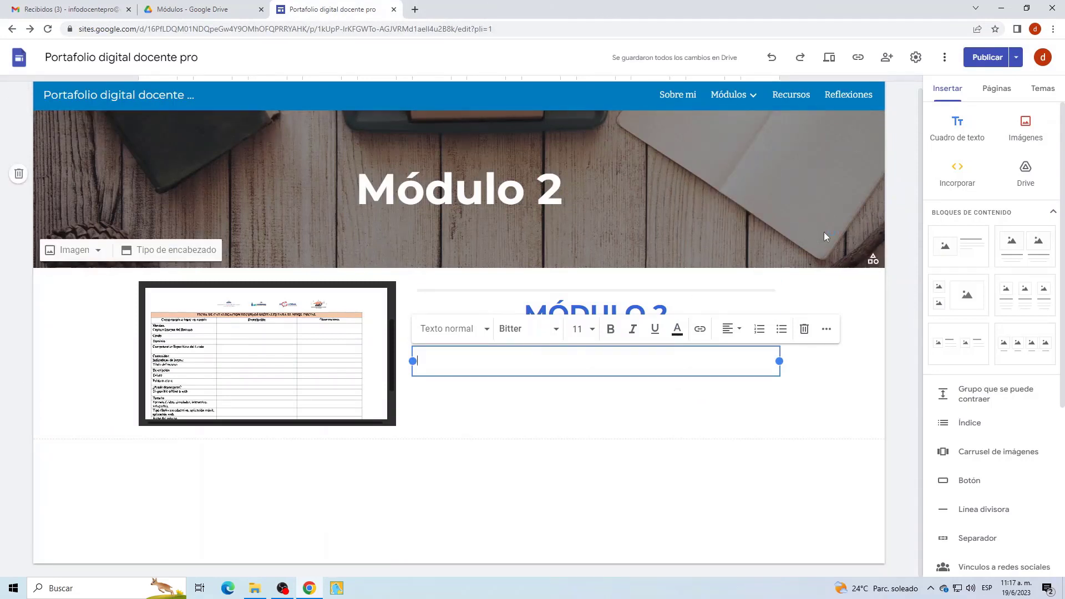
# - Publish the pending changes to the Sobre mi, Módulo 1 and Módulo 2 pages from the change review
pyautogui.click(984, 59)
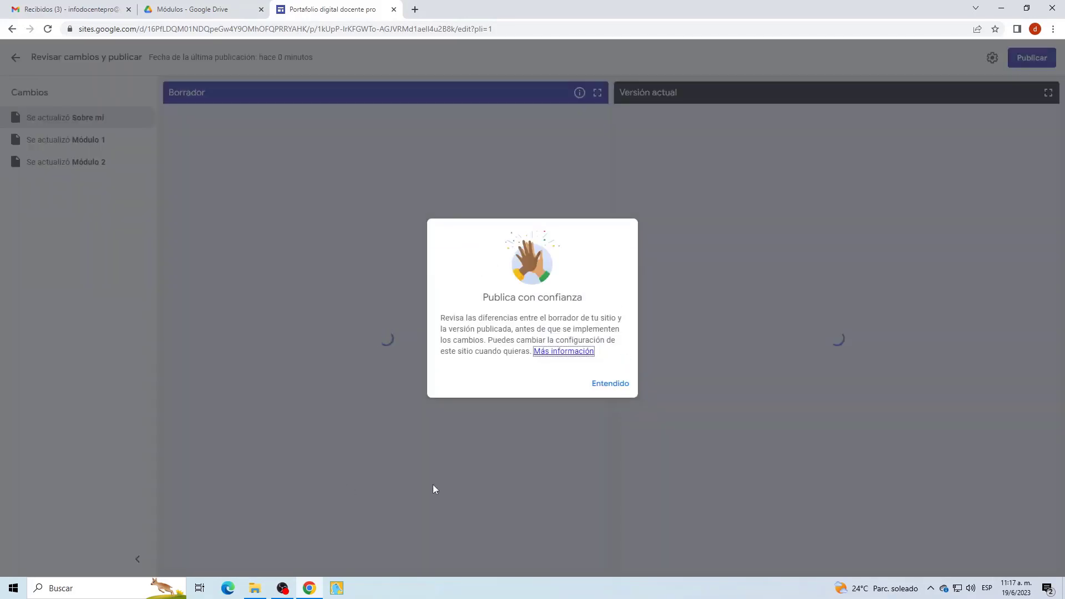
pyautogui.click(622, 384)
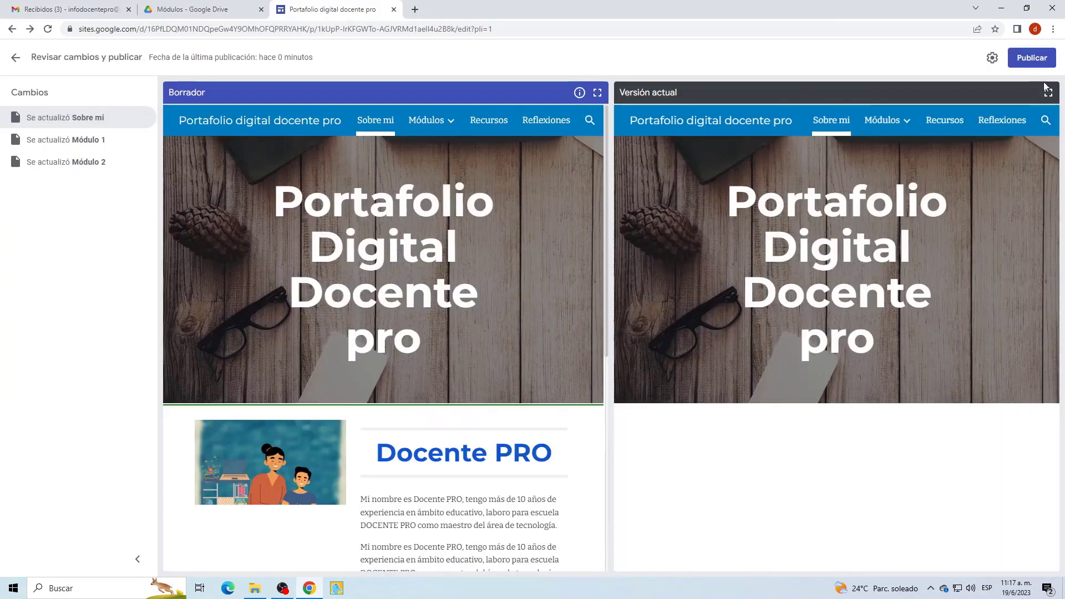
pyautogui.click(1029, 58)
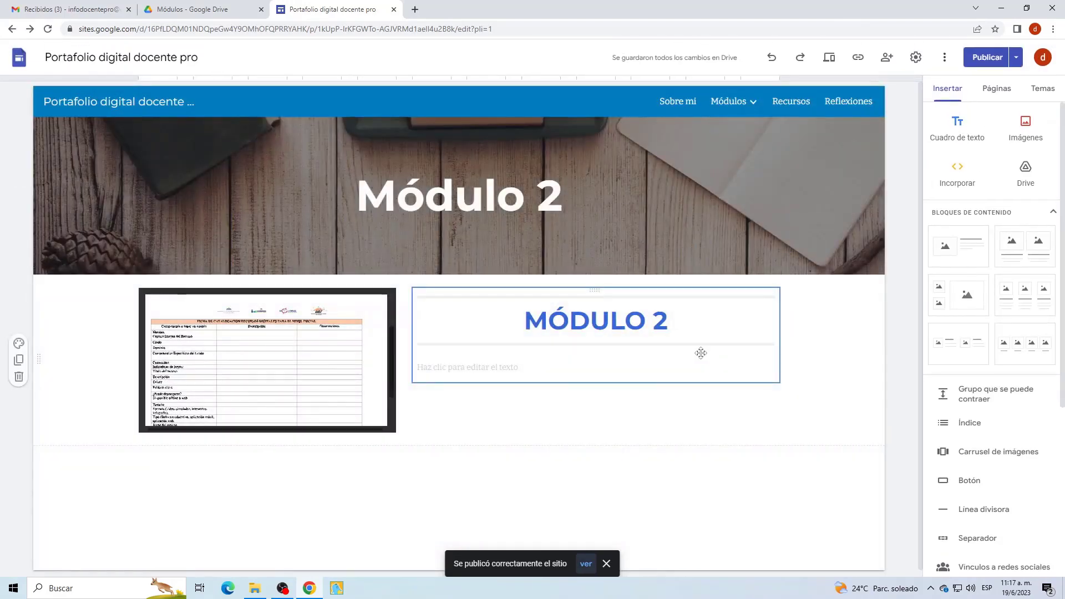
# - Open the published site and copy the web address of its Sobre mi page
pyautogui.click(1015, 57)
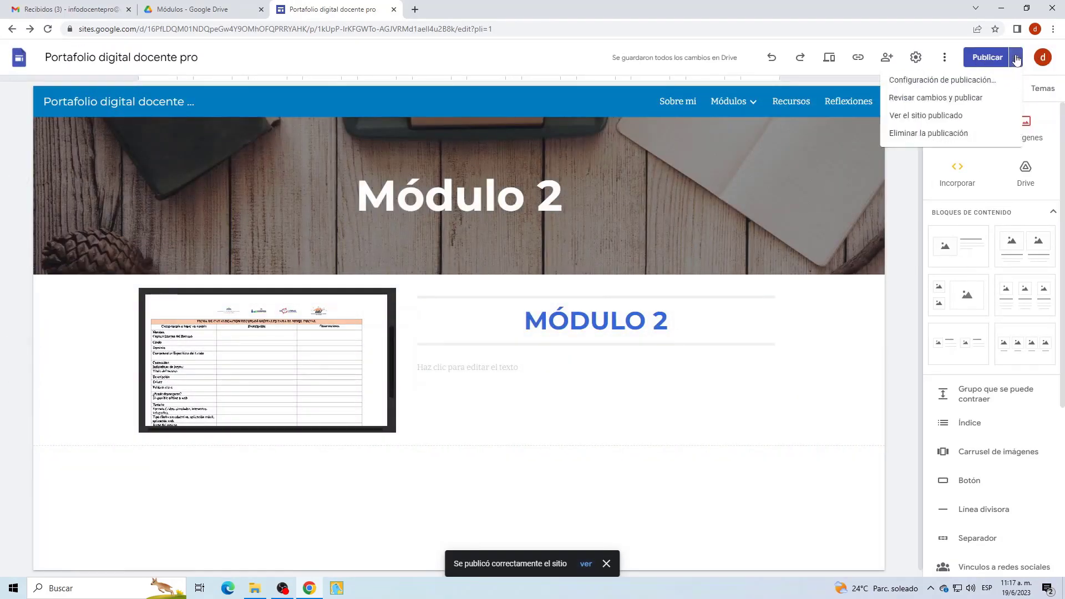
pyautogui.click(894, 116)
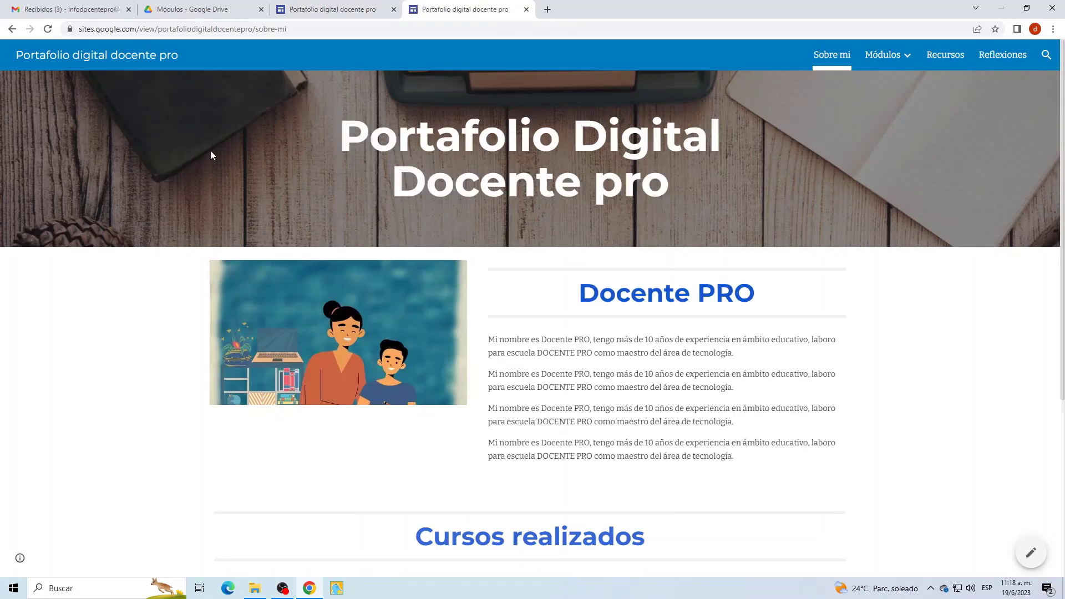
pyautogui.click(193, 30)
pyautogui.hotkey('ctrl', 'c')
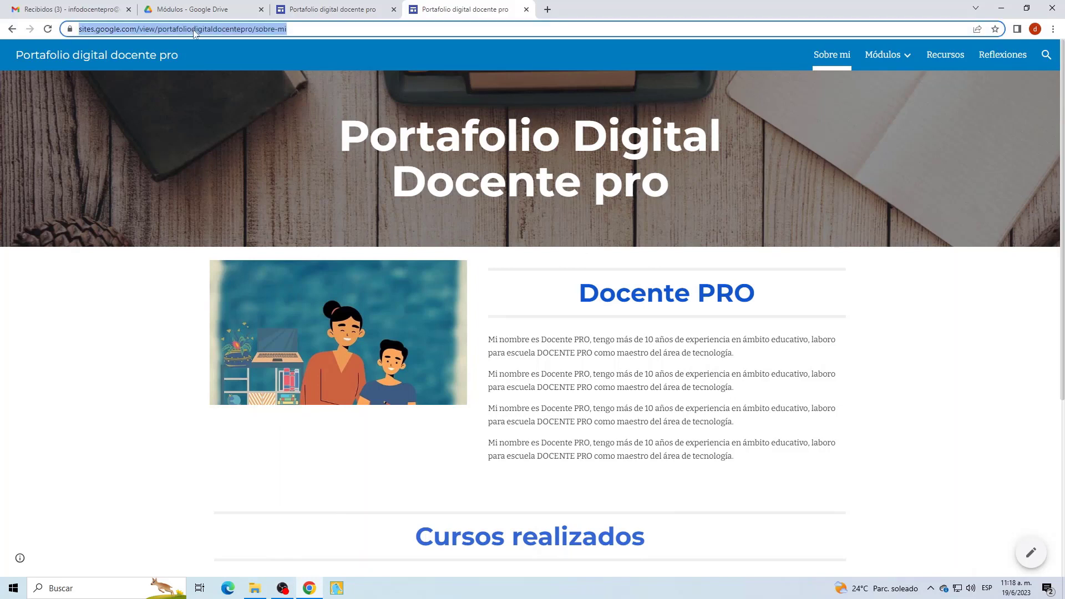
pyautogui.rightClick(142, 30)
pyautogui.click(178, 89)
# - Load the copied portfolio address in a new incognito window
pyautogui.click(1053, 31)
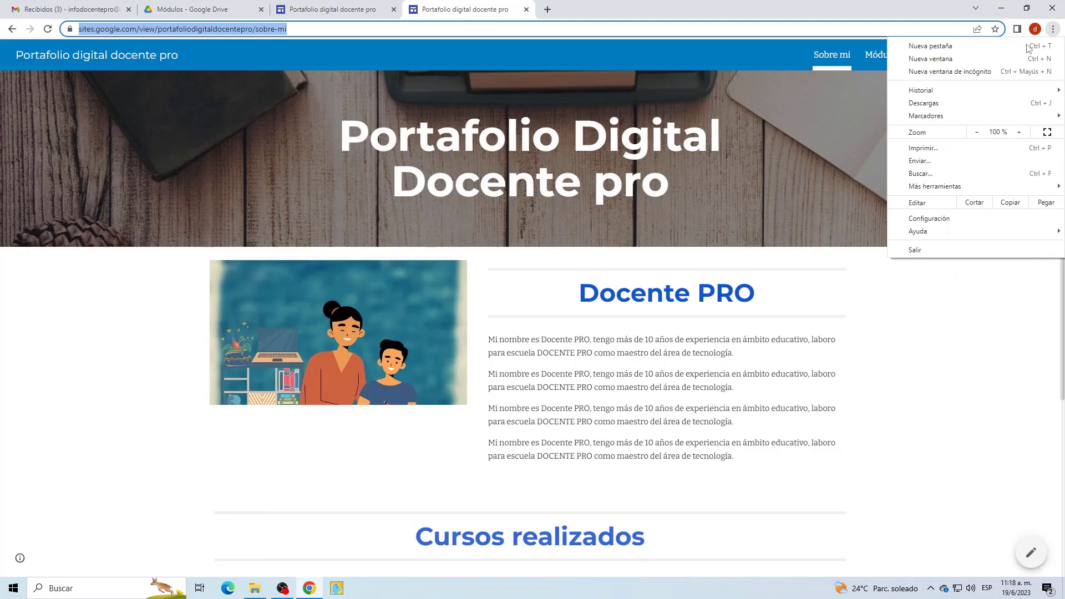
pyautogui.click(971, 78)
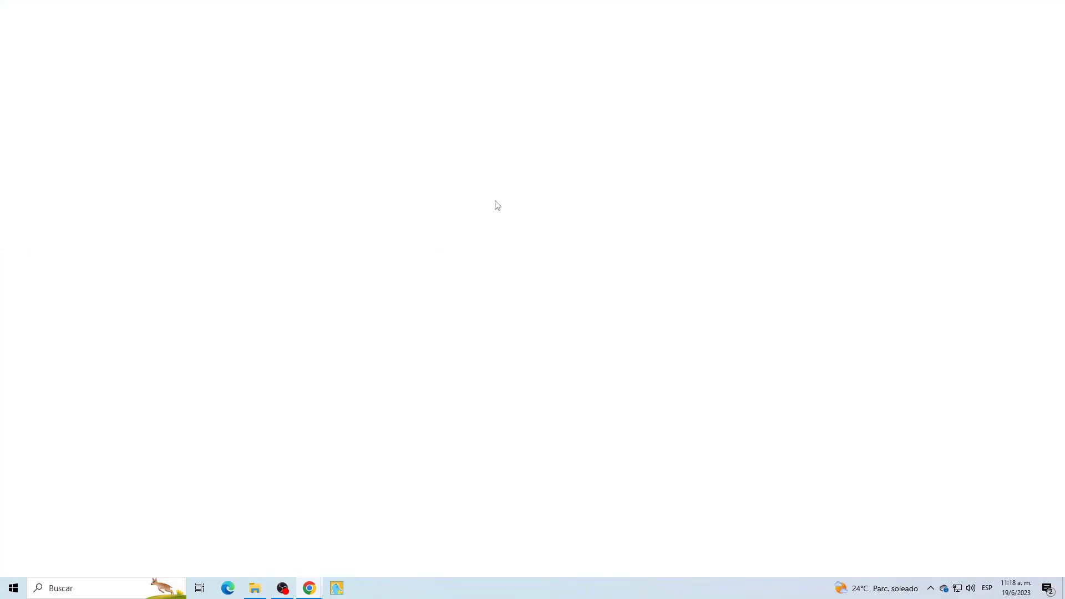
pyautogui.hotkey('ctrl', 'v')
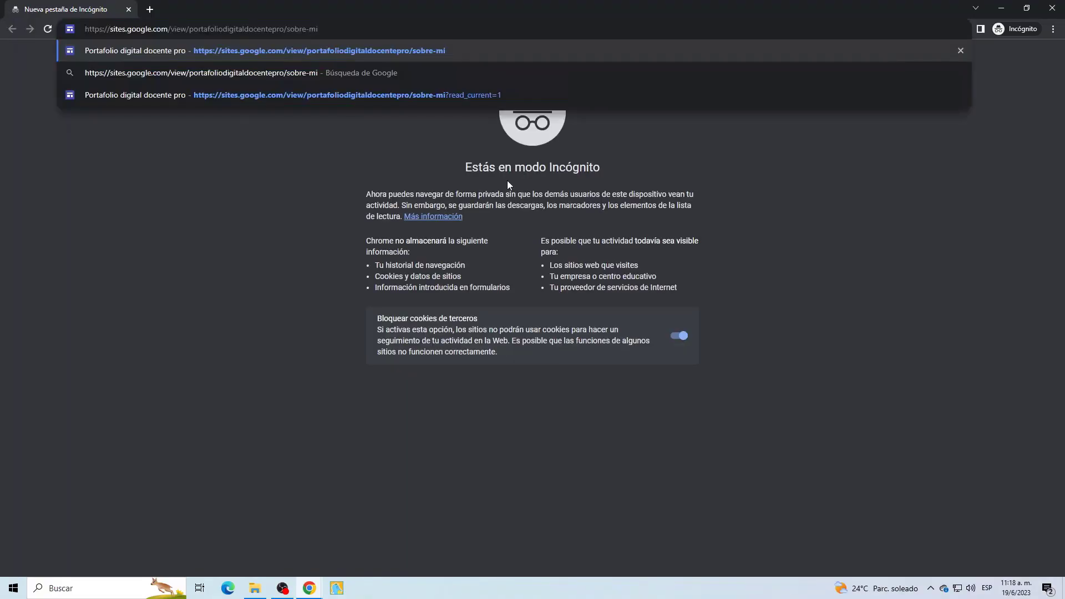
pyautogui.press('Return')
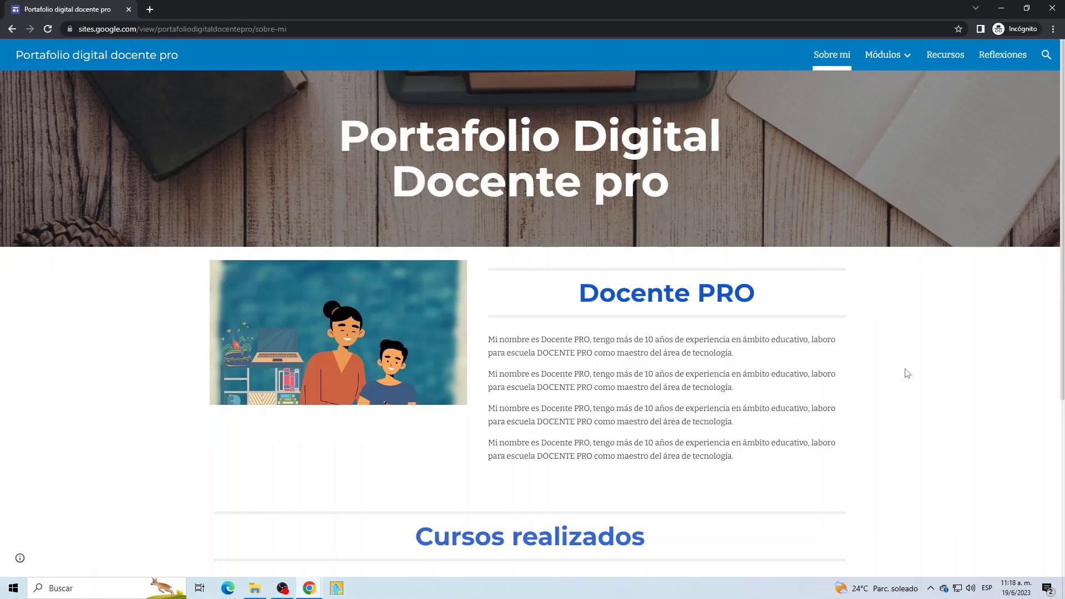
# - Review the Sobre mi page as an anonymous visitor and check the embedded file on the Módulo 1 page
pyautogui.scroll(-5, 904, 373)
pyautogui.scroll(5, 907, 376)
pyautogui.moveTo(884, 56)
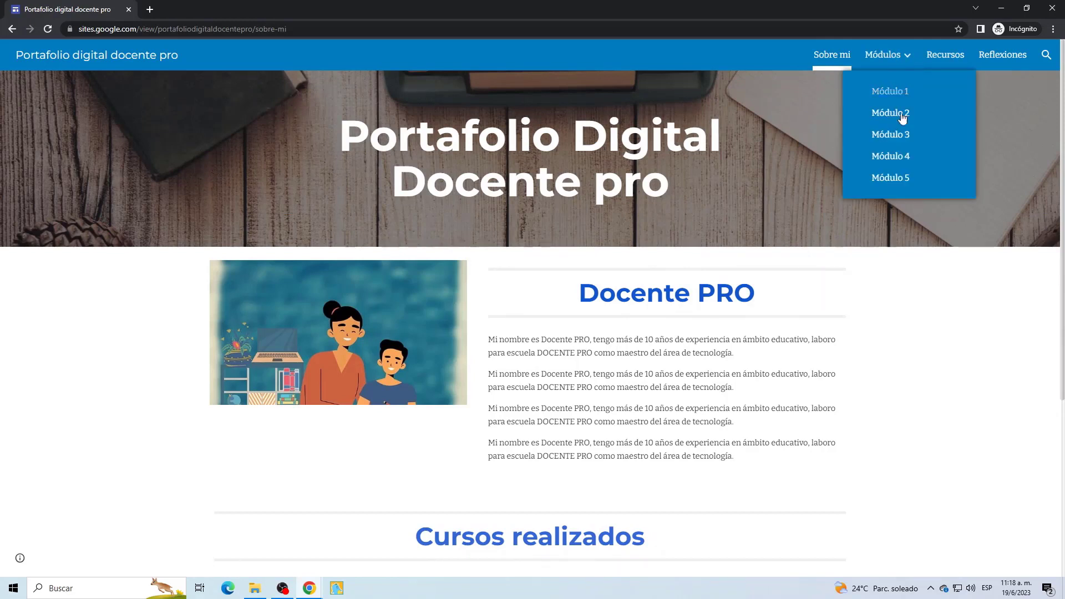
pyautogui.click(890, 92)
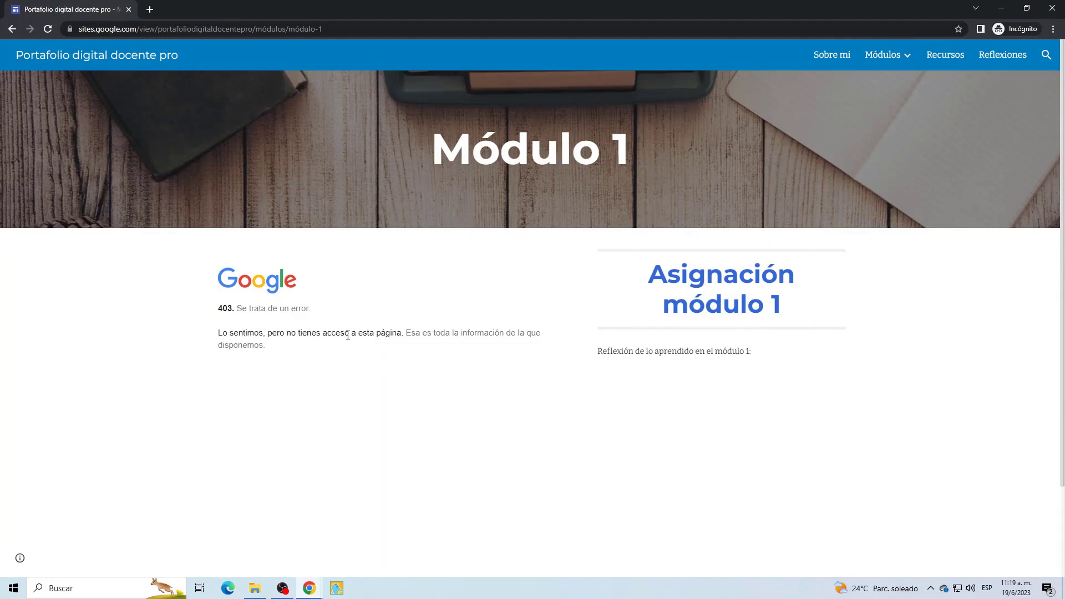
pyautogui.moveTo(268, 346); pyautogui.dragTo(194, 283)
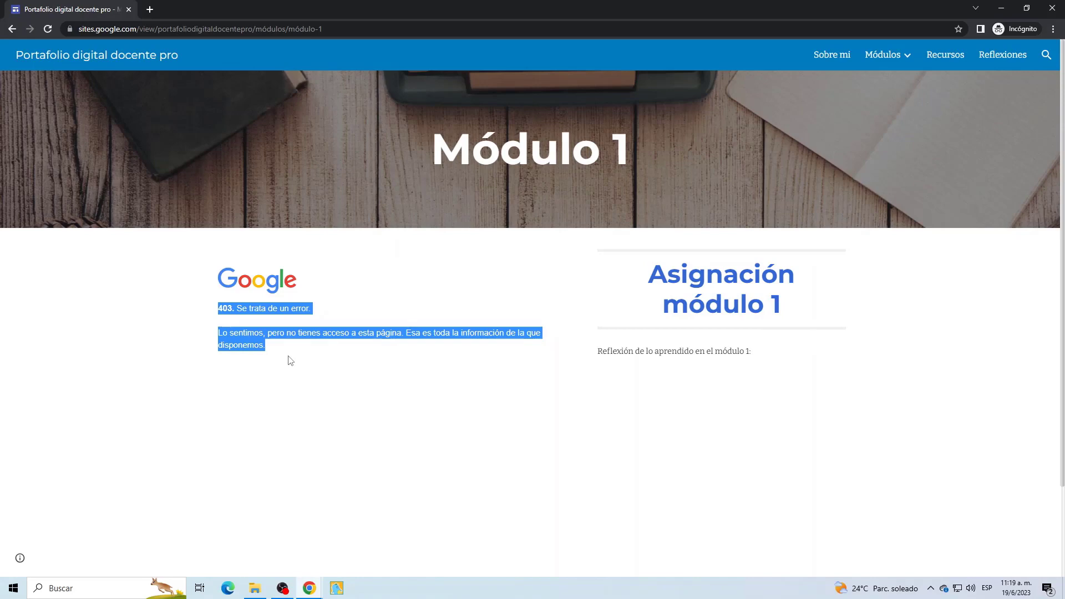
# - In Google Drive, change the PORTAFOLIO DIGITAL folder's general access to Cualquier usuario que tenga el vínculo
pyautogui.click(1001, 8)
pyautogui.click(183, 10)
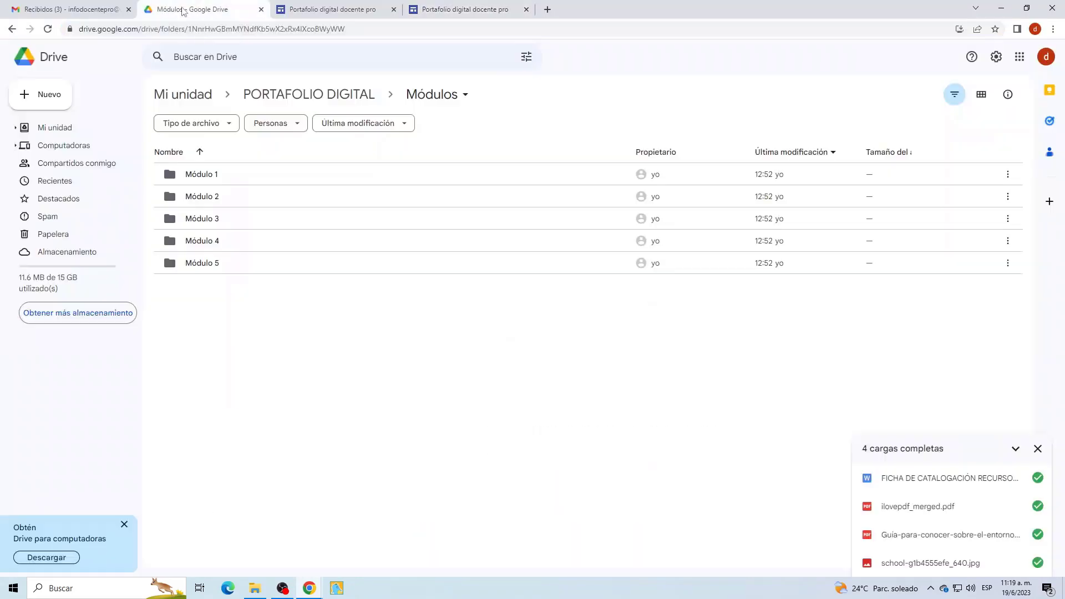
pyautogui.click(316, 100)
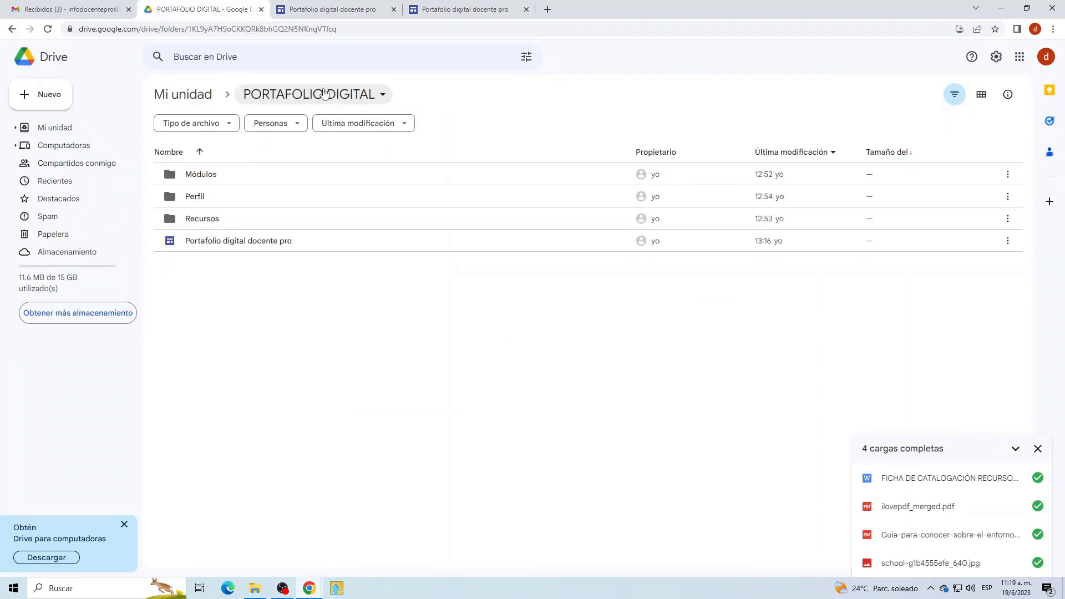
pyautogui.click(325, 94)
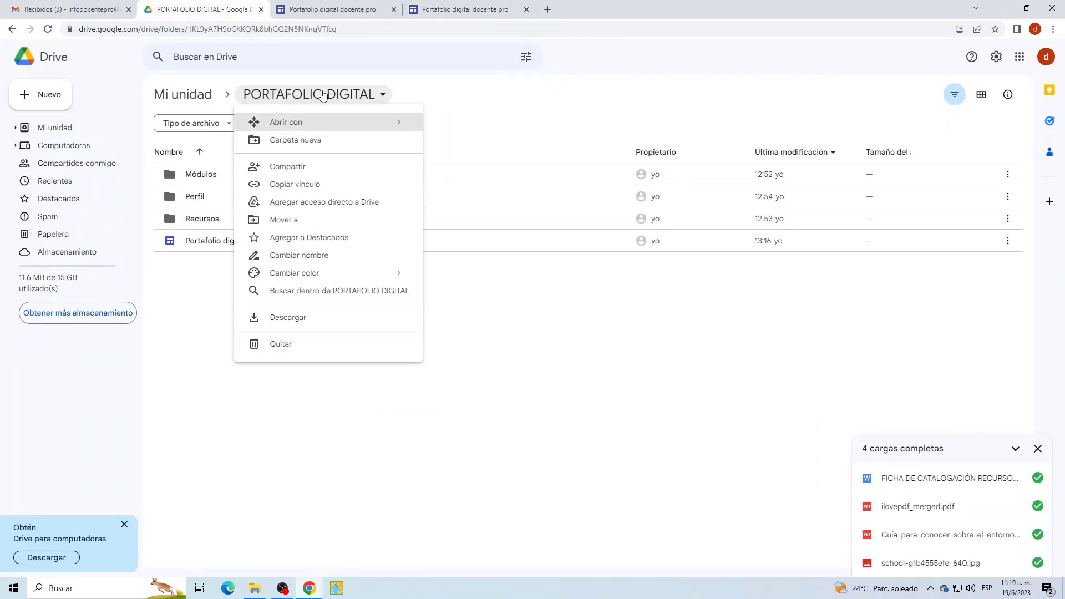
pyautogui.click(302, 172)
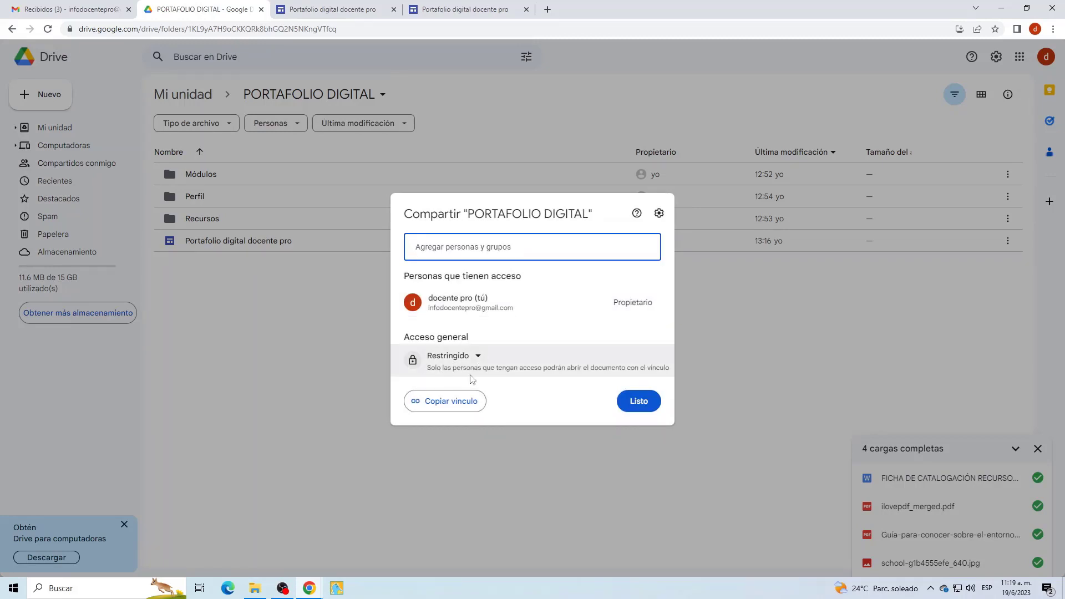
pyautogui.click(476, 356)
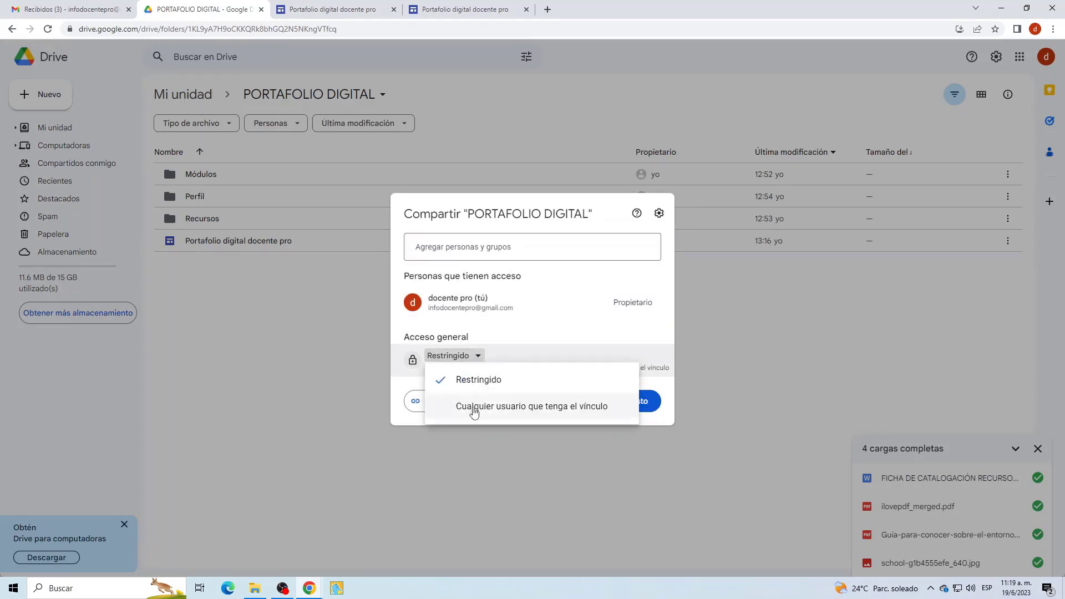
pyautogui.click(519, 416)
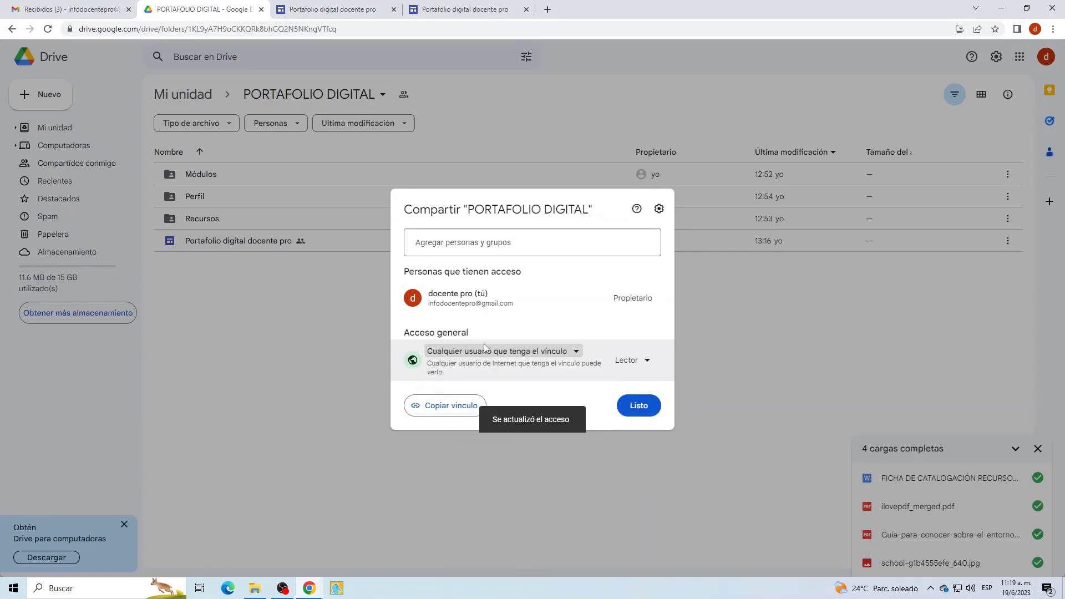
pyautogui.click(636, 408)
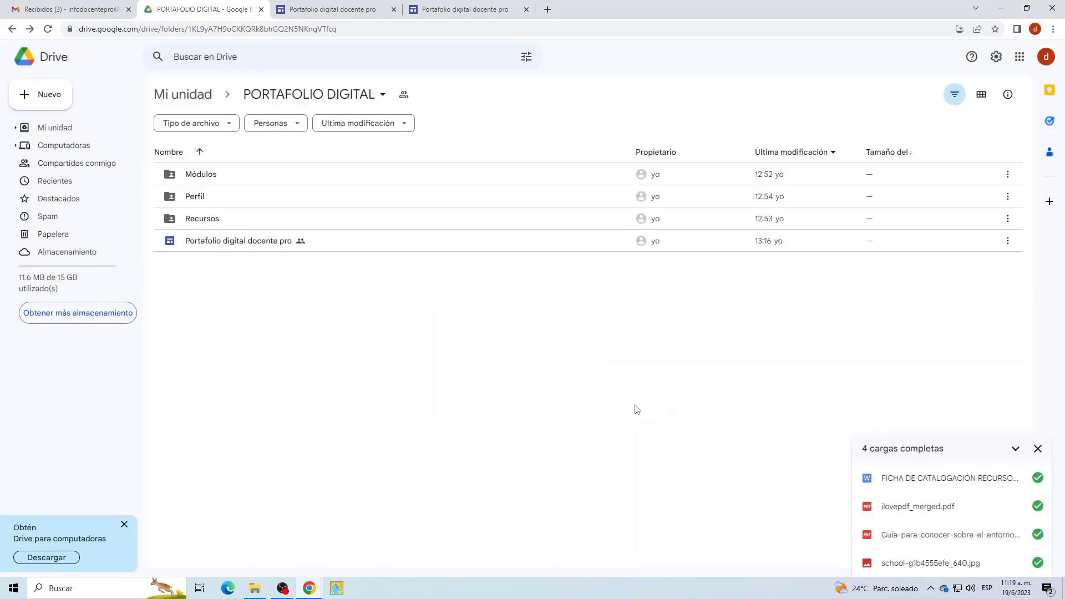
# - Reload the Módulo 1 page in the incognito window, check the Módulo 2 page's embedded document, and return to Sobre mi
pyautogui.click(309, 590)
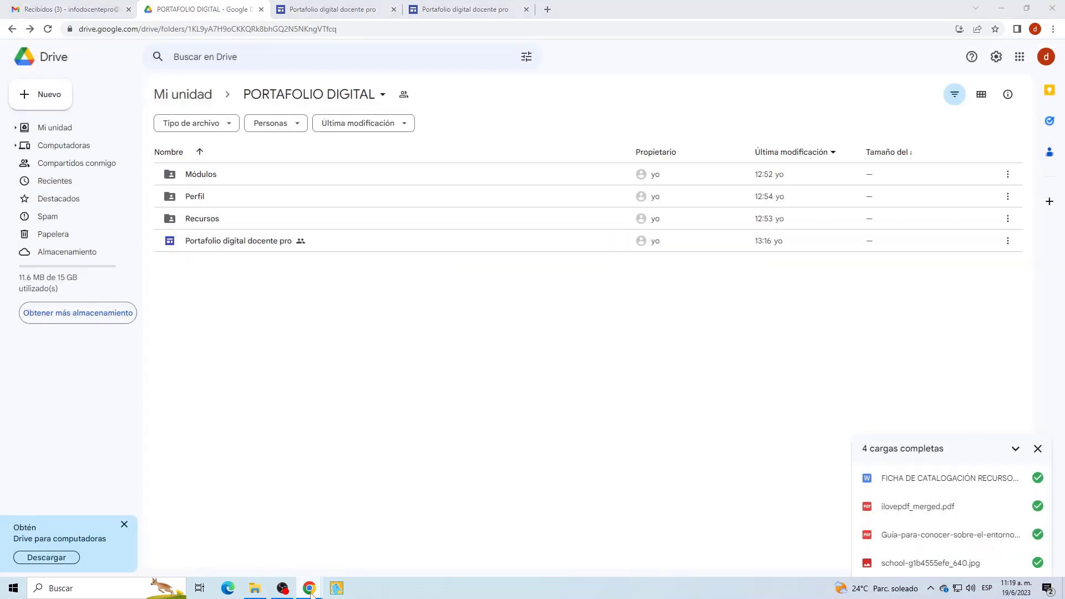
pyautogui.click(392, 540)
pyautogui.click(47, 29)
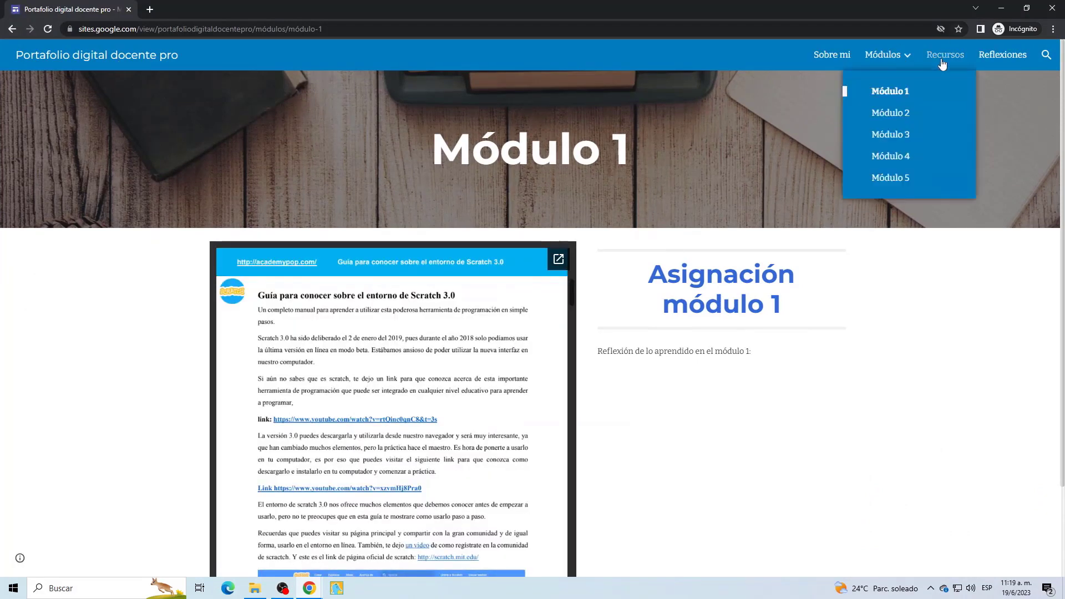
pyautogui.click(889, 116)
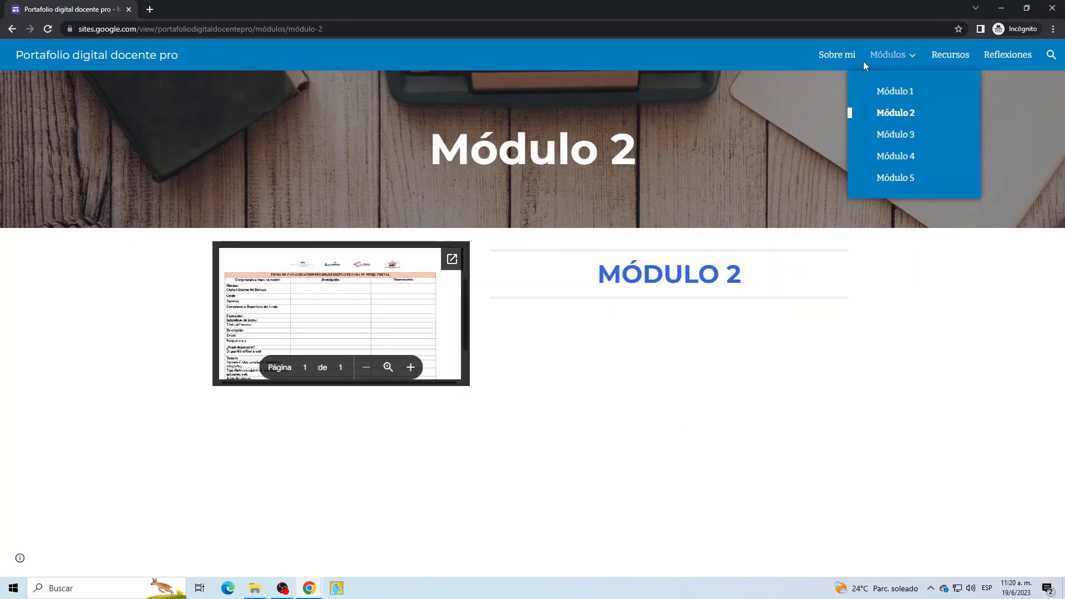
pyautogui.click(844, 58)
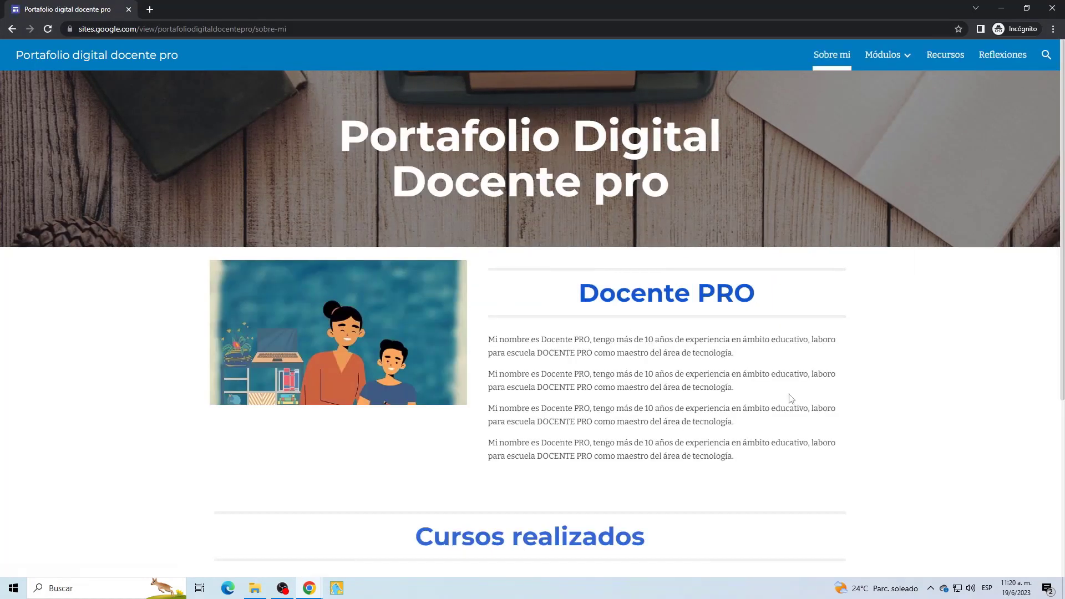